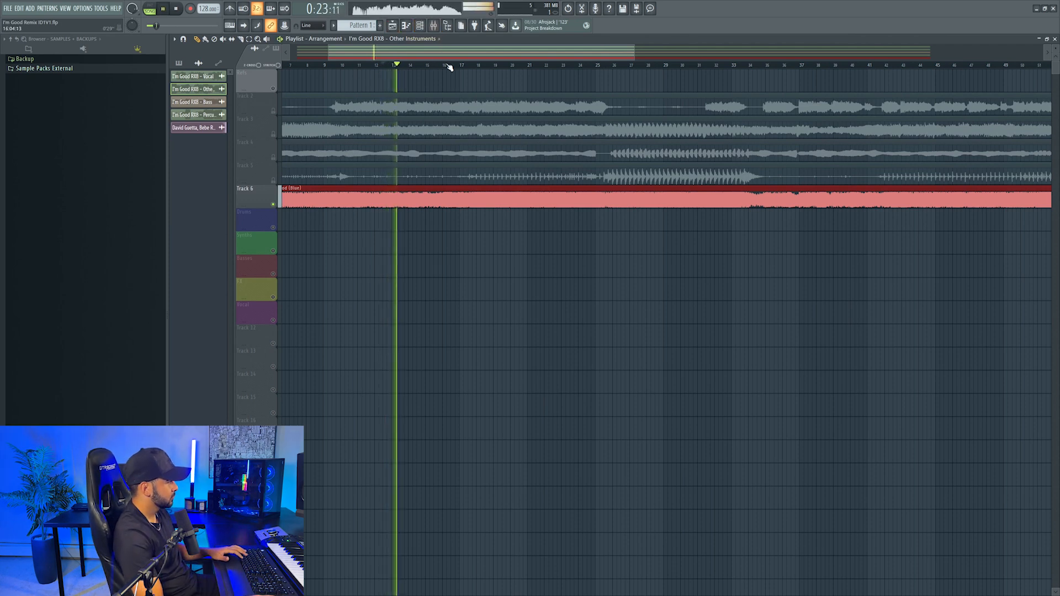
- Listen to the soloed reference song on Track 6, skipping ahead to the drop around bar 25
key(space)
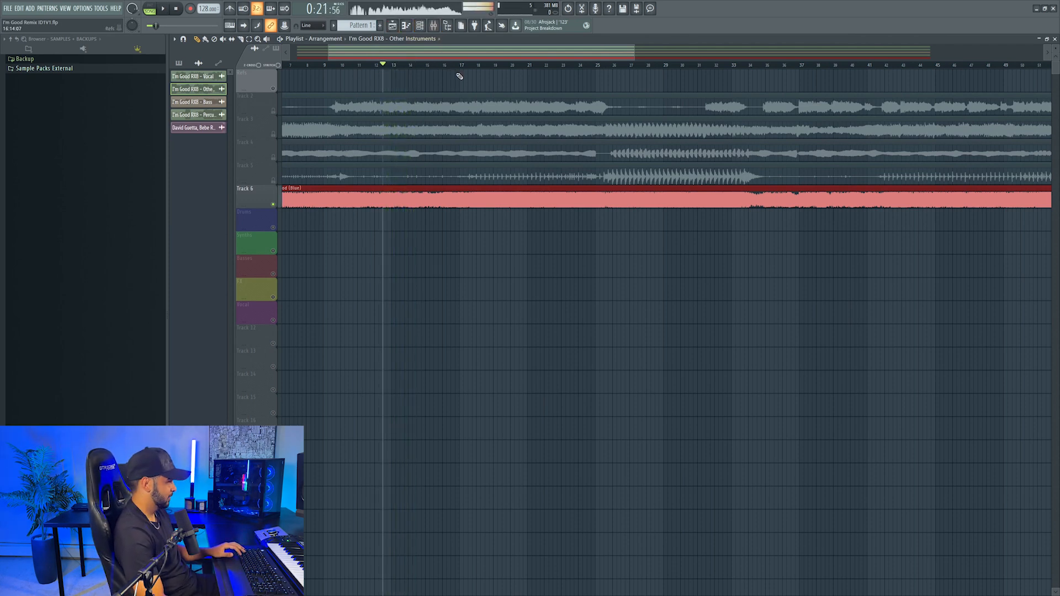
key(space)
mouse_move(515, 52)
mouse_down()
mouse_move(544, 52)
mouse_move(535, 50)
mouse_up()
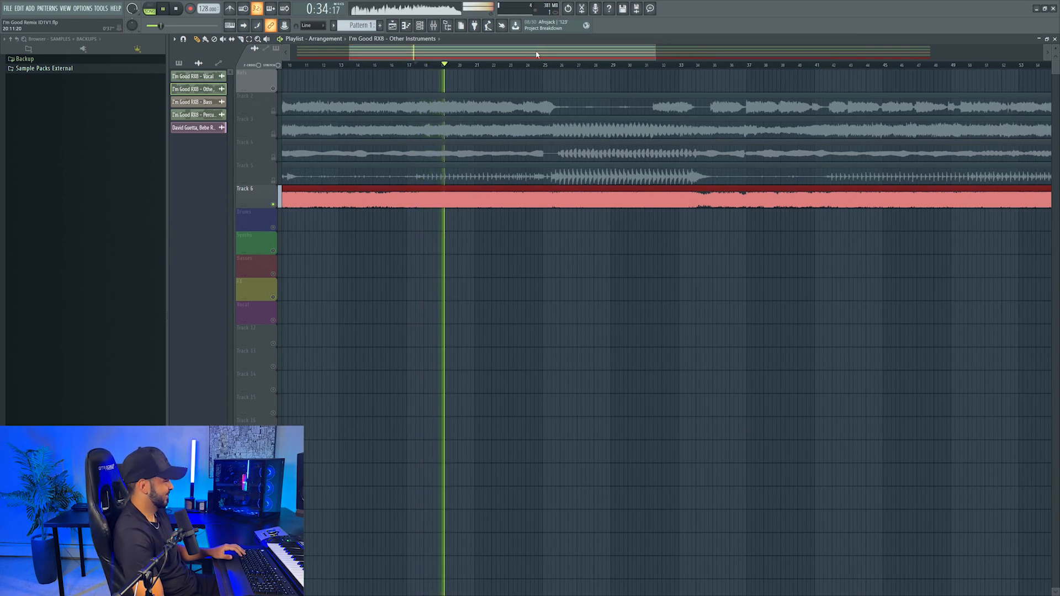
key(space)
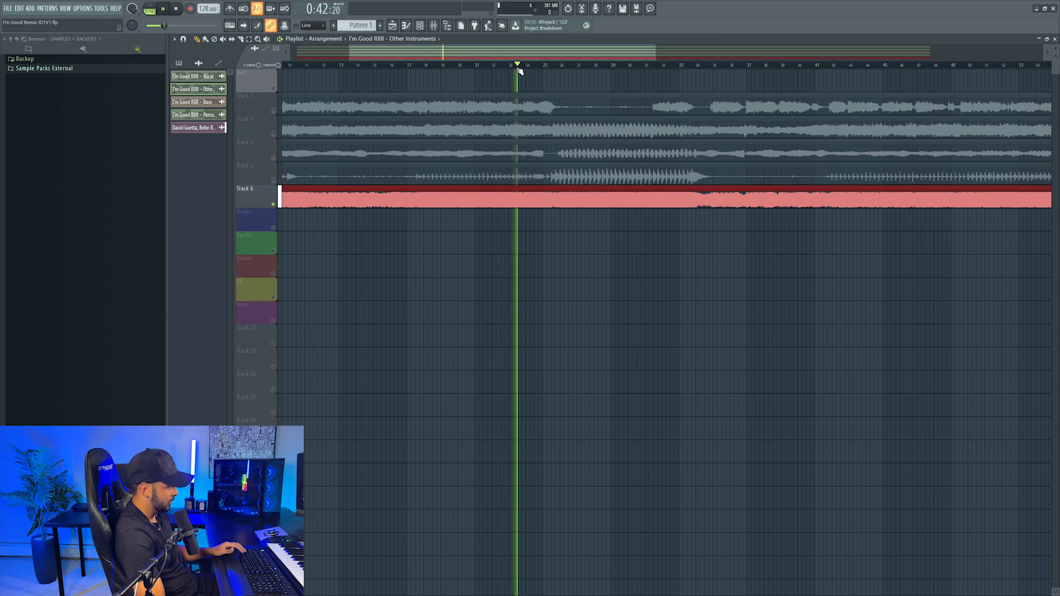
key(space)
drag(548, 66, 557, 67)
- Slice the reference song on Track 6 around the drop and remove its section from bar 25 to bar 41
scroll(572, 68, up, 2)
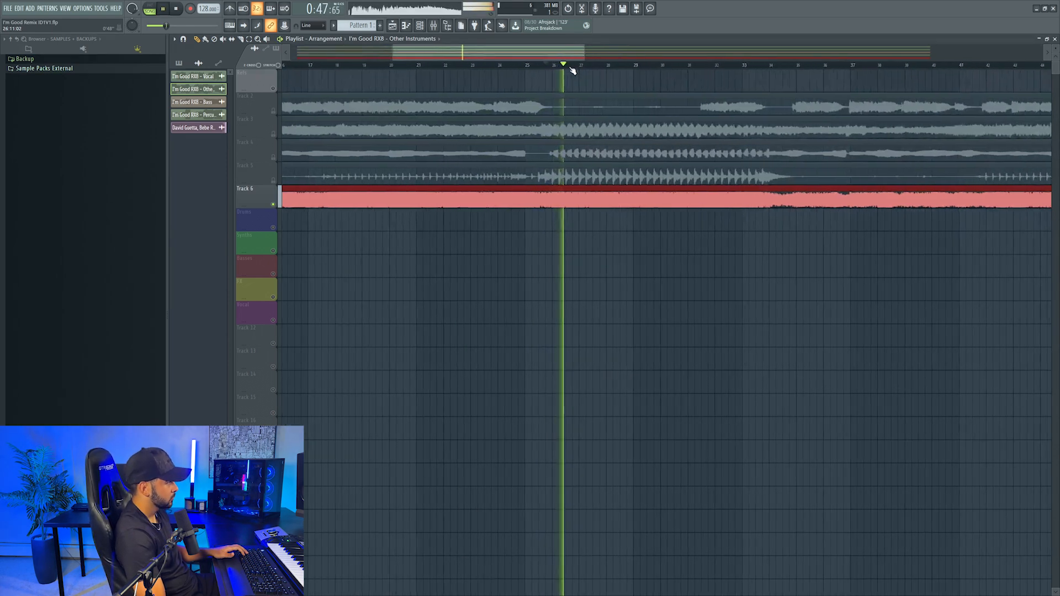
scroll(471, 57, up, 3)
key(space)
click(462, 192)
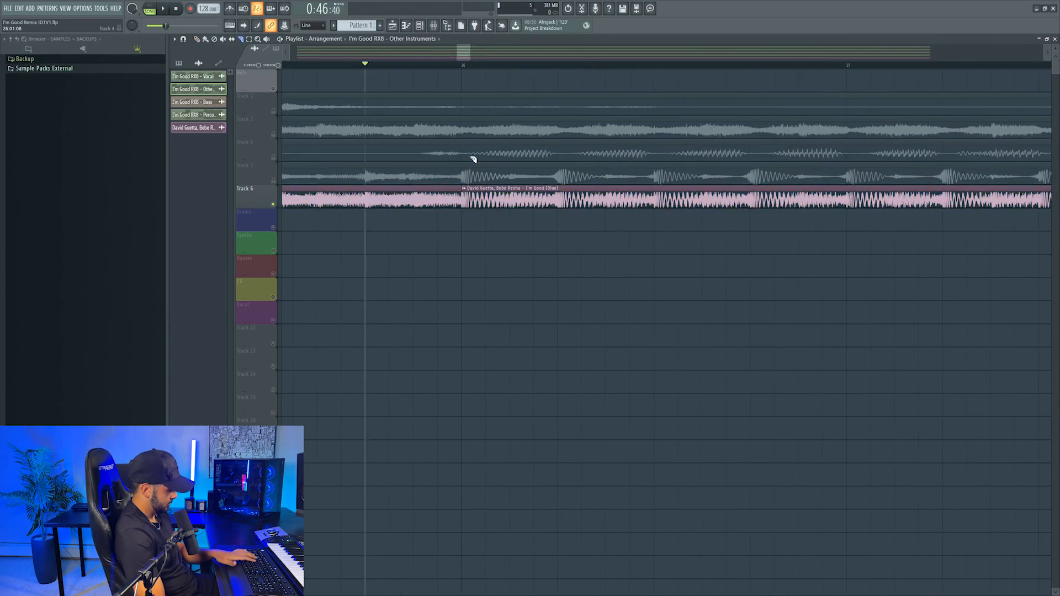
scroll(506, 66, down, 6)
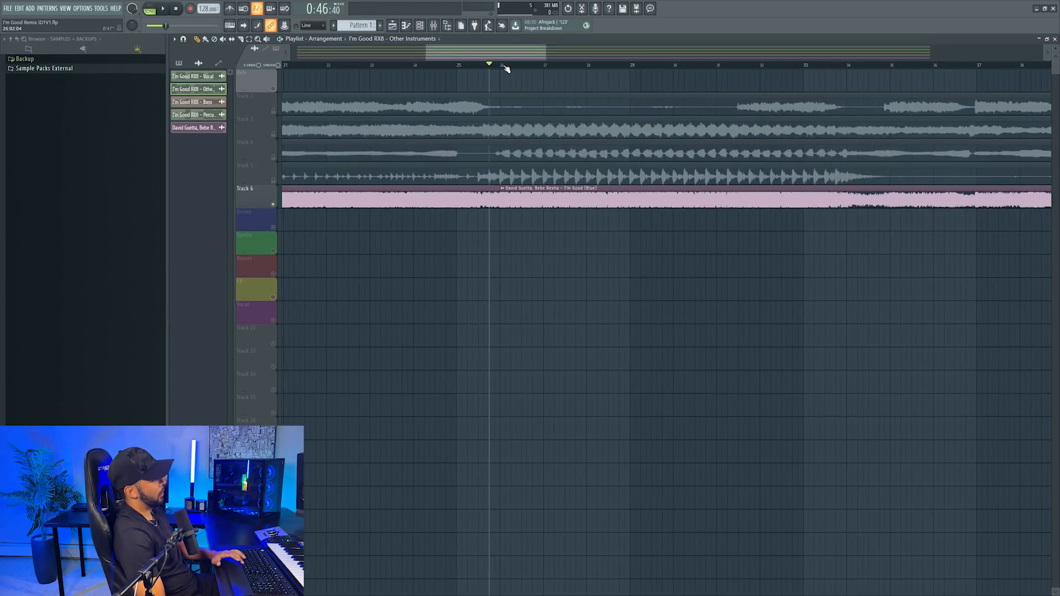
scroll(506, 68, down, 3)
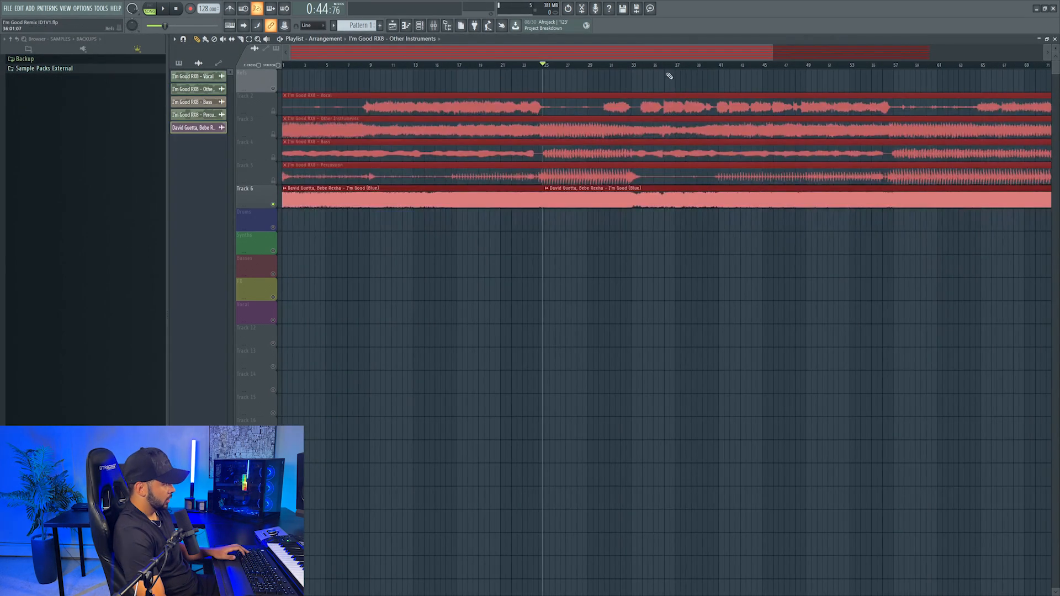
scroll(664, 72, up, 2)
scroll(665, 71, up, 1)
key(c)
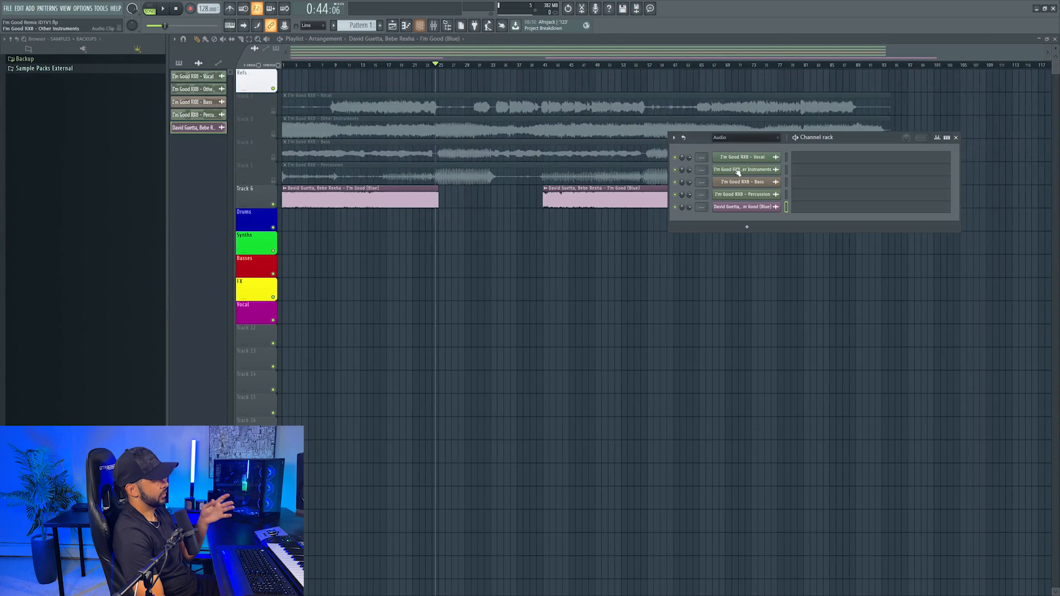
- Show the unsorted channels in the Channel rack and move the rack slightly lower
click(729, 138)
click(732, 166)
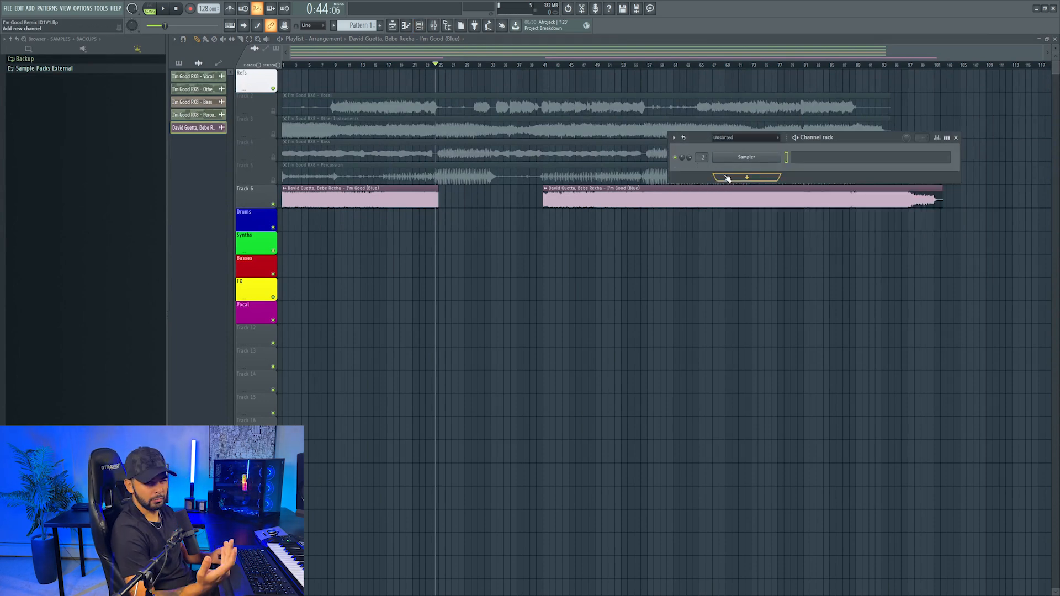
drag(787, 139, 767, 189)
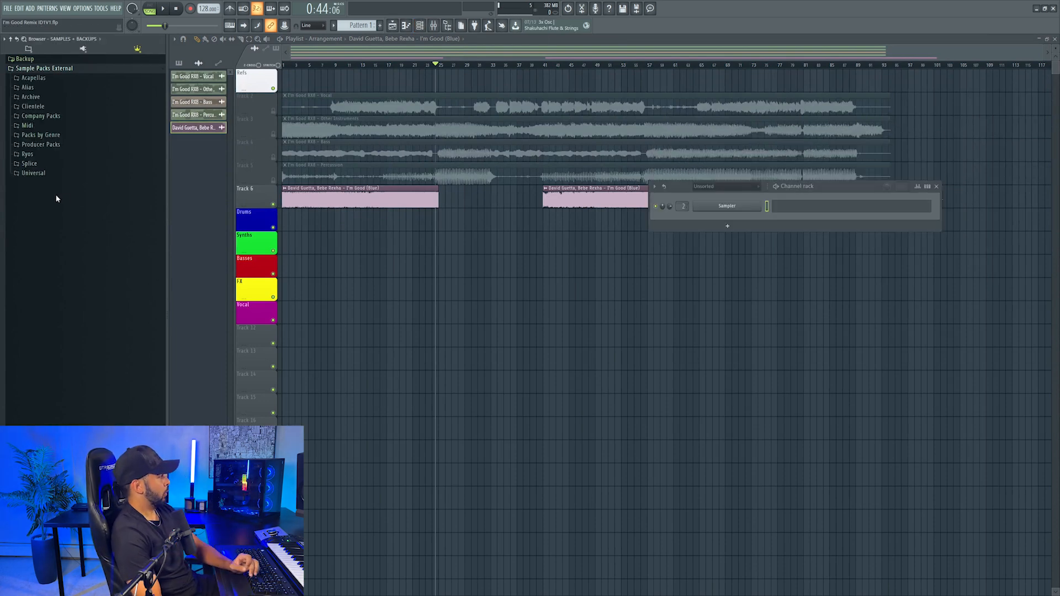
- Browse the Ryos Signature Samples - Knight pack and look into its synth and preset folders
click(28, 163)
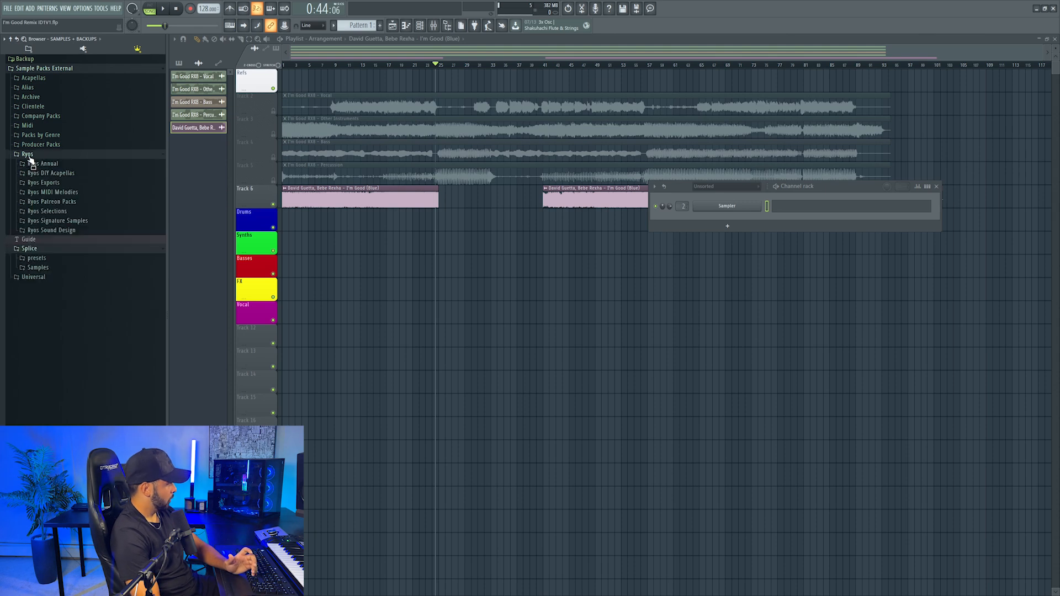
click(27, 155)
click(55, 221)
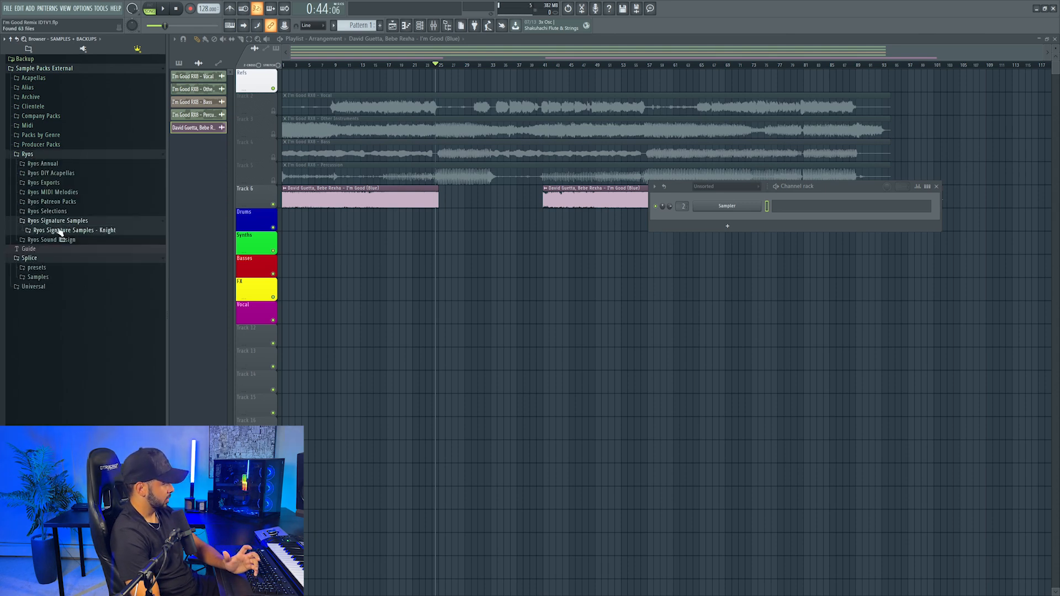
click(58, 230)
click(70, 297)
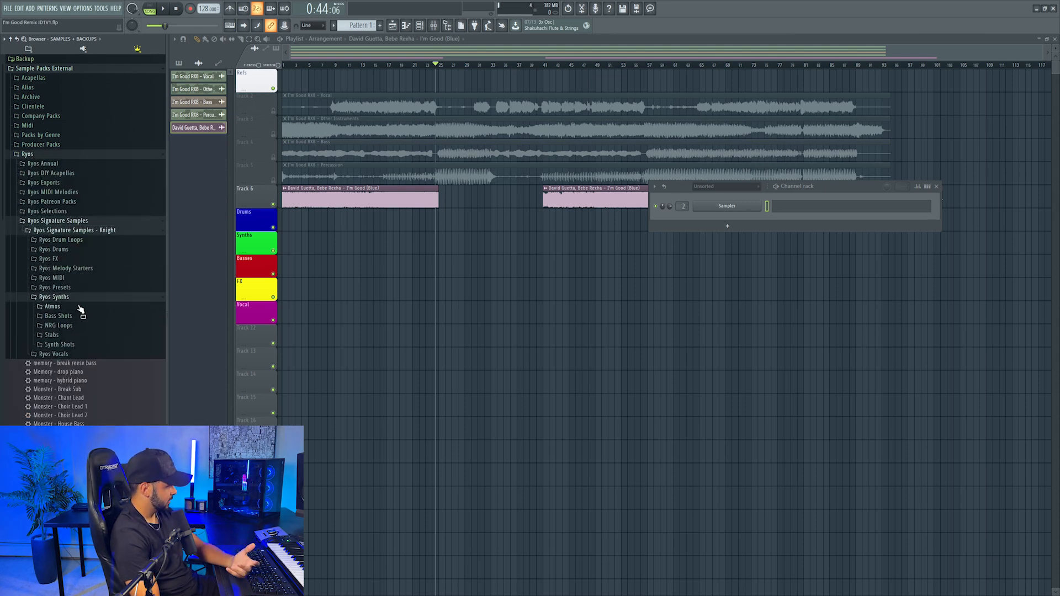
click(68, 297)
click(55, 287)
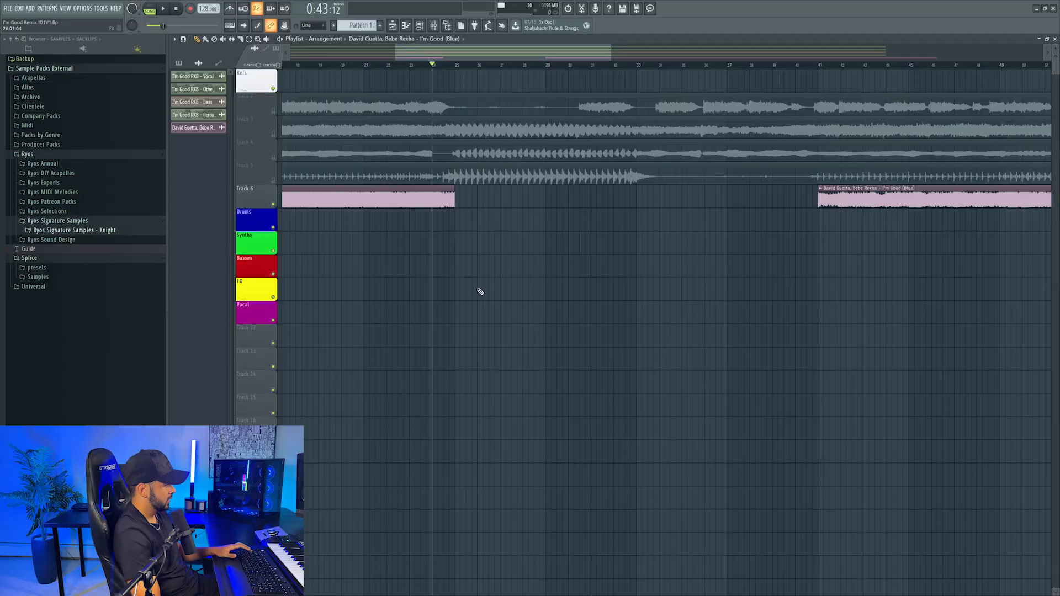
- Place Pattern 1 on Track 12 at bar 25 and open the Being Alive - Drop Bass channel's notes for editing
click(480, 309)
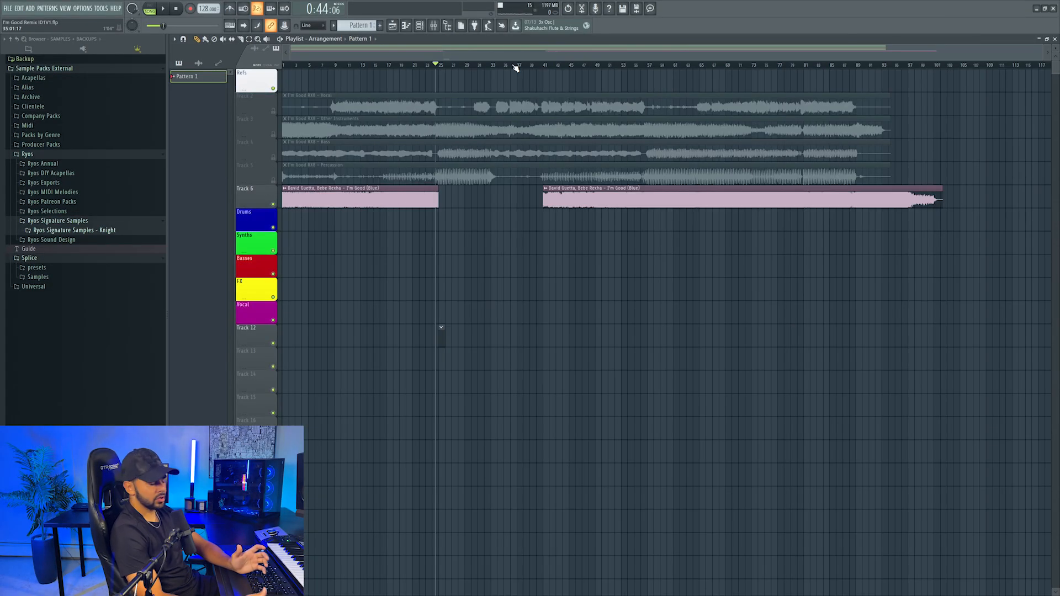
scroll(472, 58, up, 5)
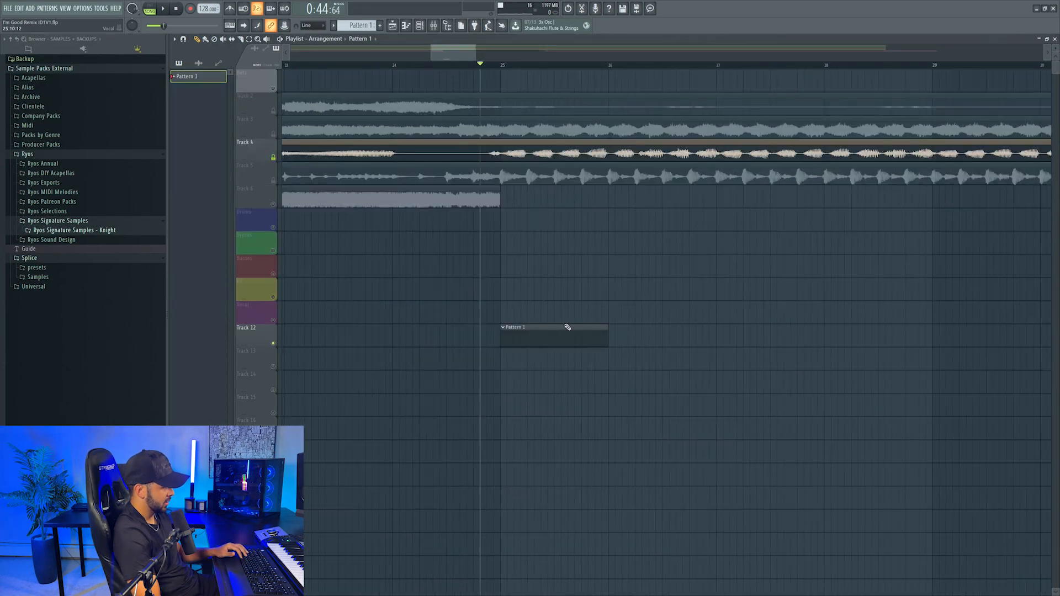
double_click(564, 337)
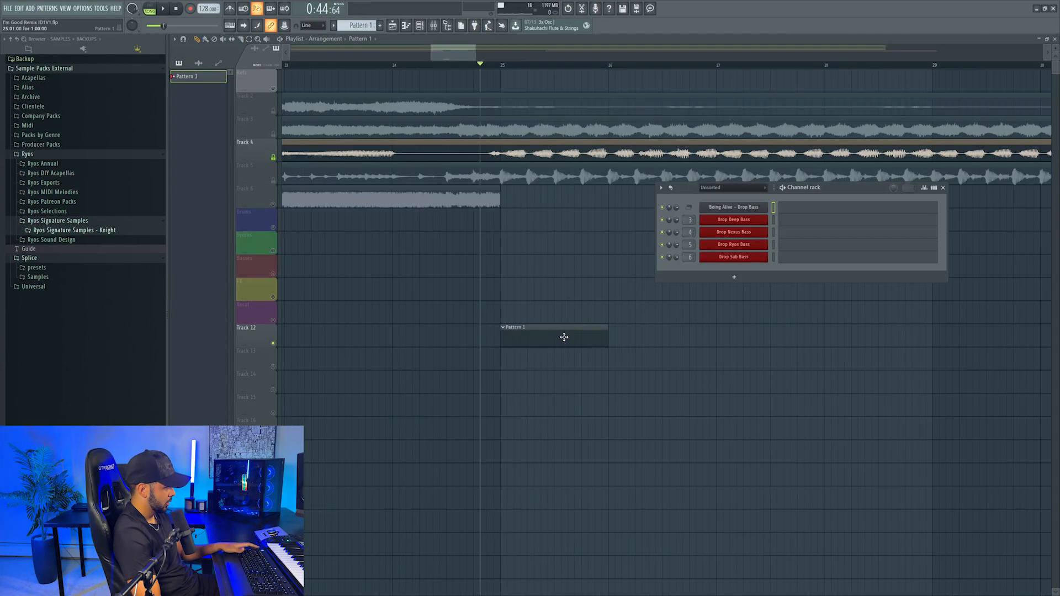
click(798, 211)
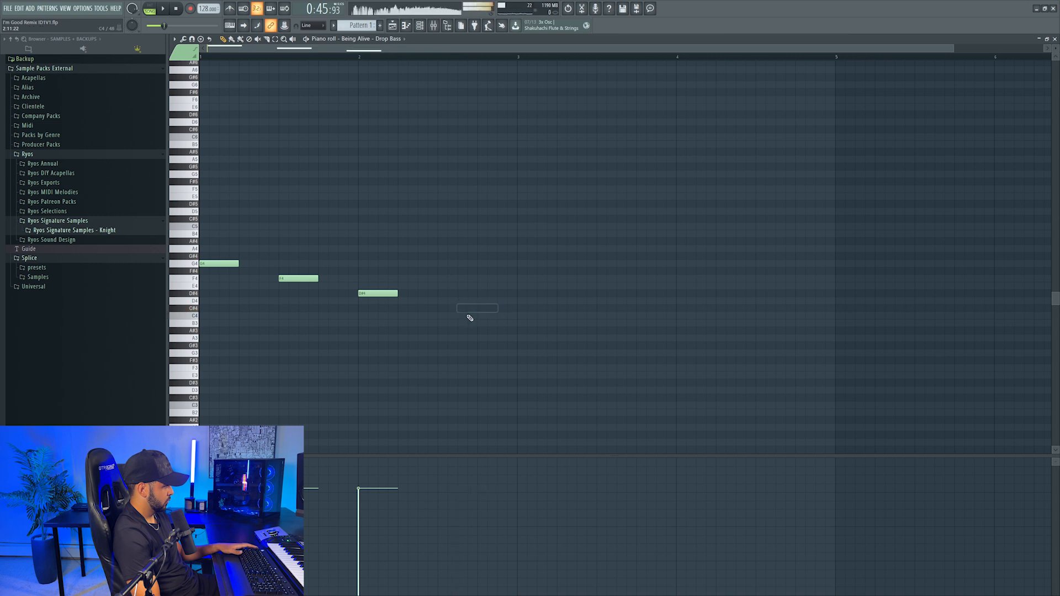
- Play the drop bassline and extend it with another F4 and D#4 note right after the existing ones
key(space)
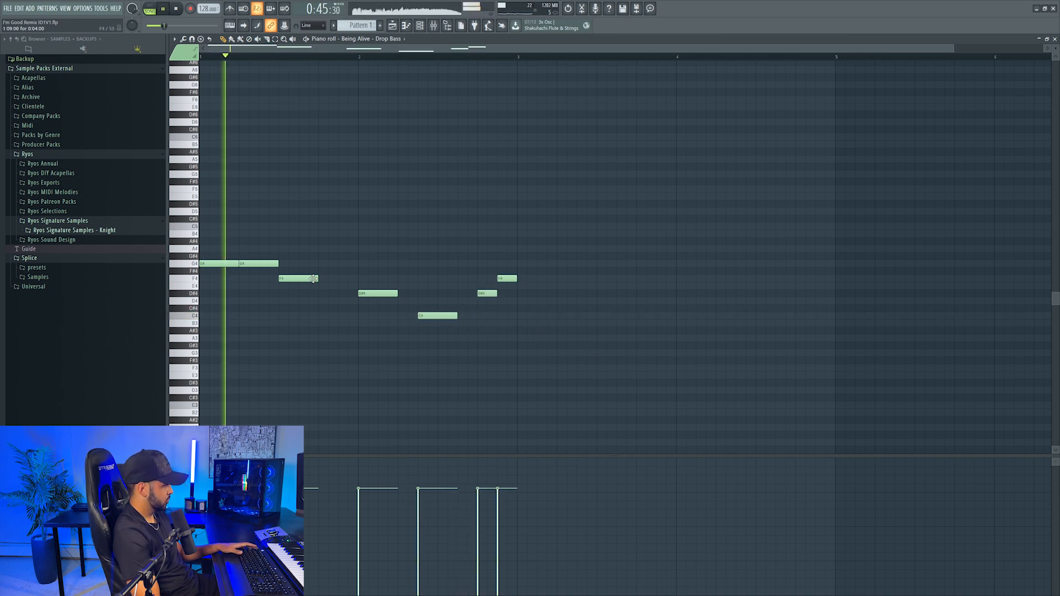
click(323, 279)
click(403, 293)
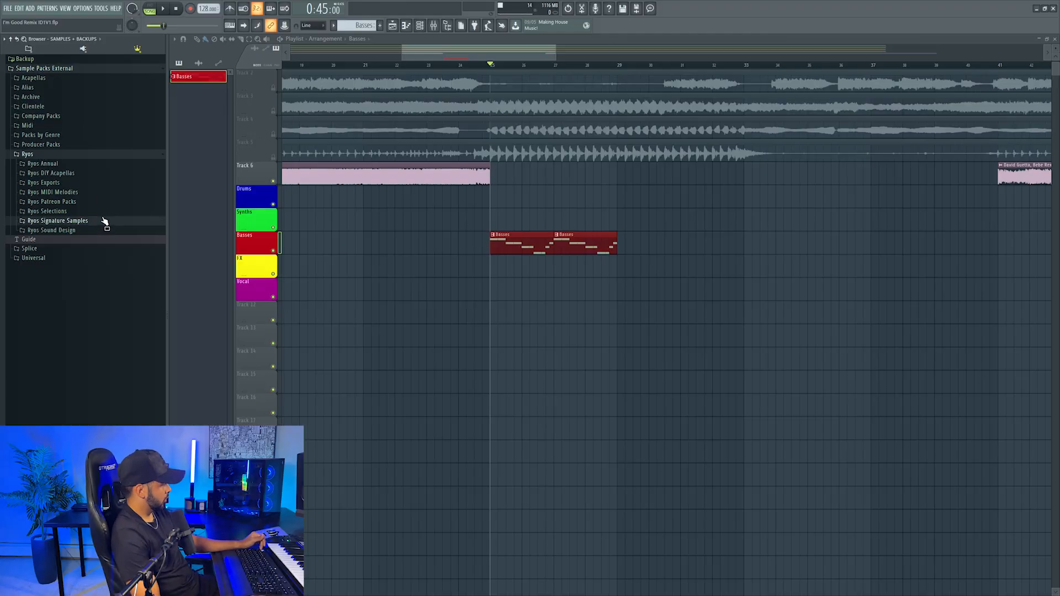
- Add the Ryos Favorite Kick from Ryos Patreon Packs Vol. 1 - August 2022 on every beat of bars 25 to 28
click(51, 201)
click(64, 211)
click(102, 307)
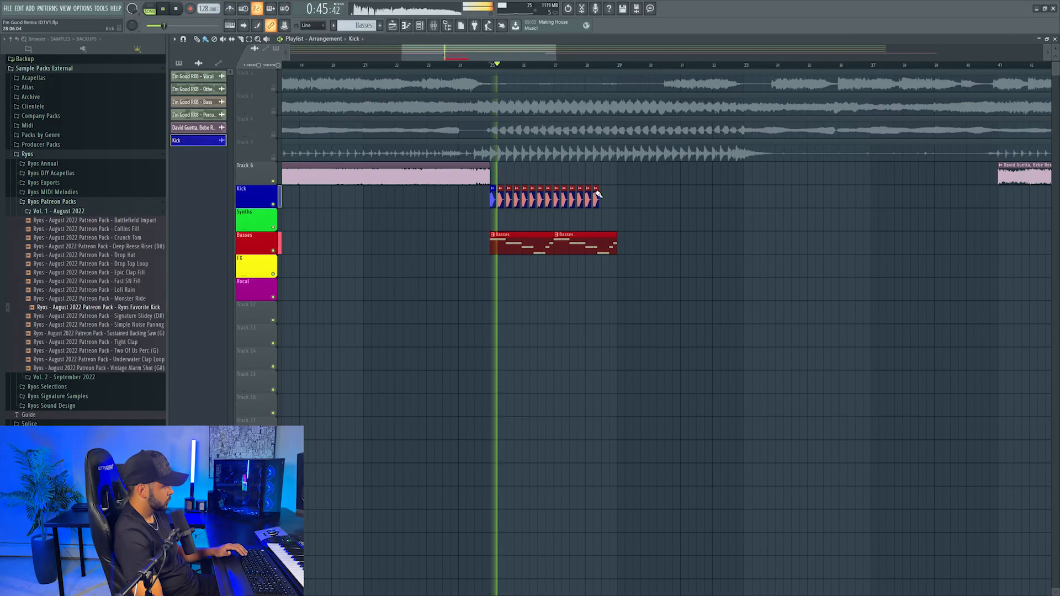
drag(598, 194, 624, 201)
key(ctrl+d)
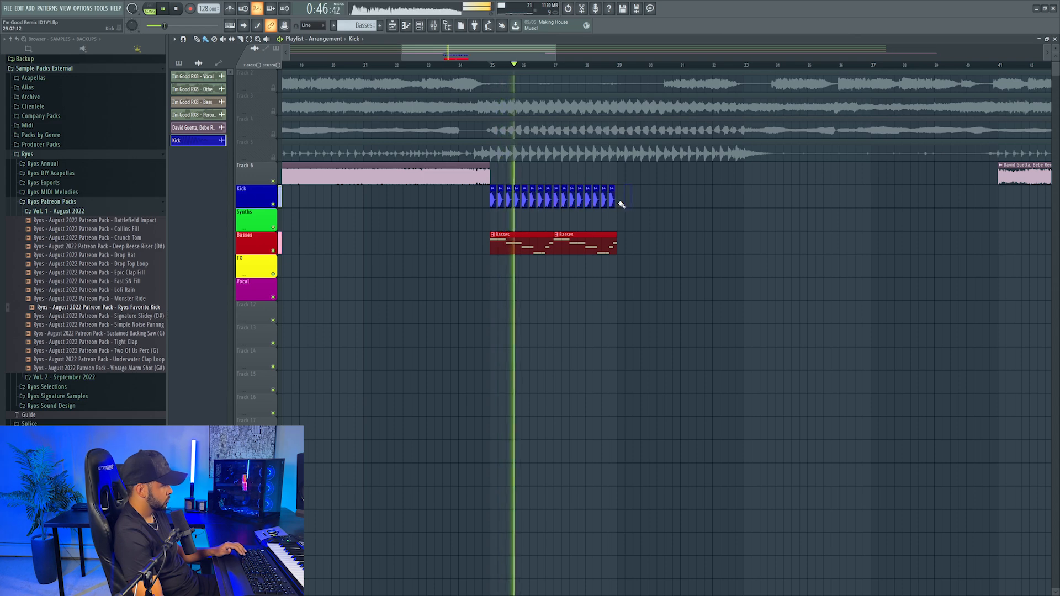
- Open the kick sample's channel settings and view the mixer while the drop plays
click(433, 26)
click(433, 25)
double_click(493, 190)
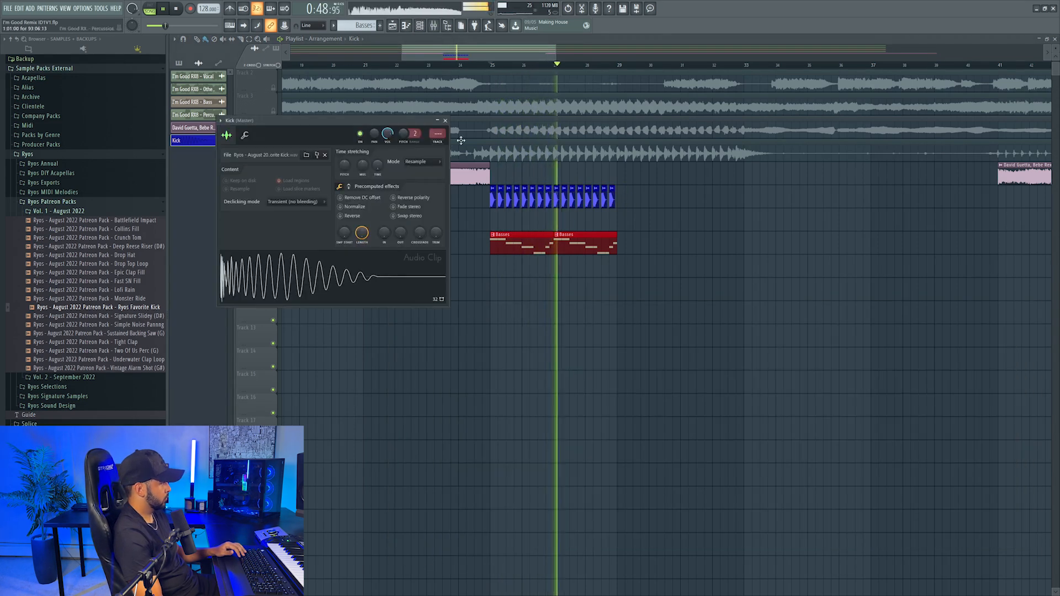
key(F9)
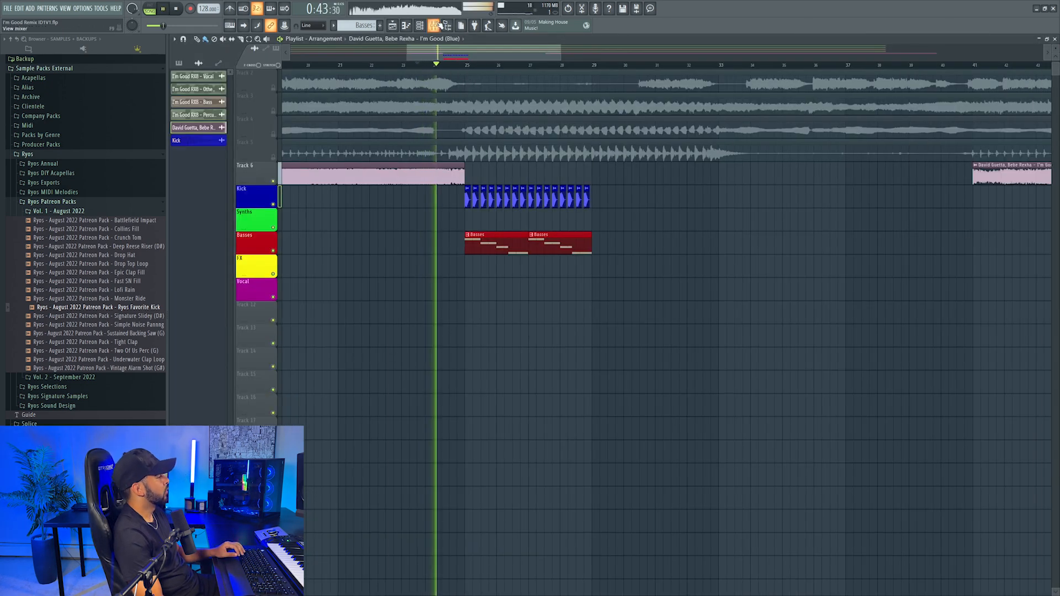
key(F9)
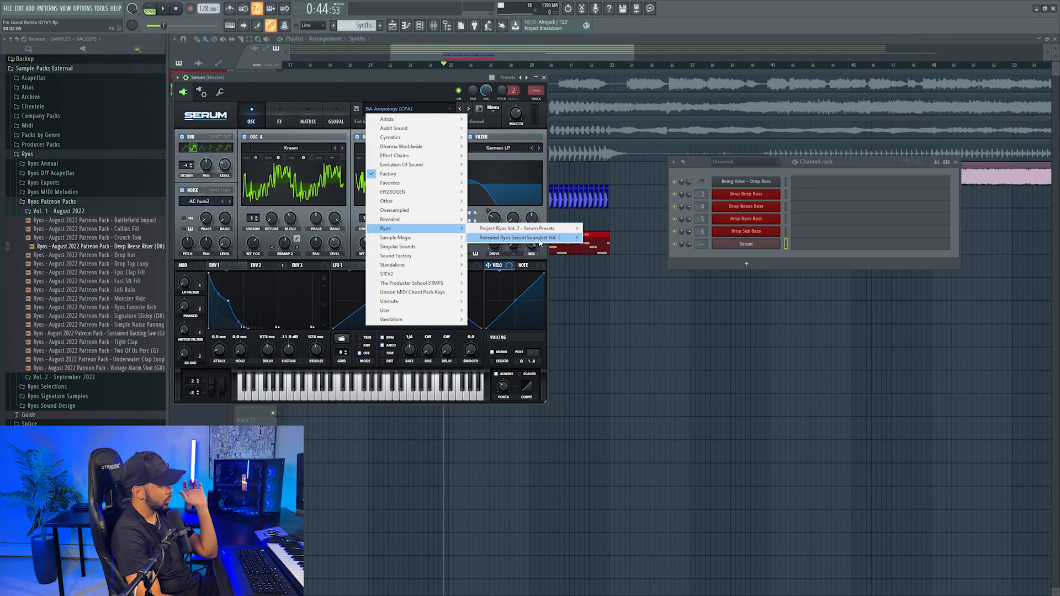
- Load Serum's RYOS_LD - Warm Essential preset from Revealed Ryos Serum Soundset Vol. 1 and add a one-beat G5 note at the start of the Synths pattern
mouse_move(539, 242)
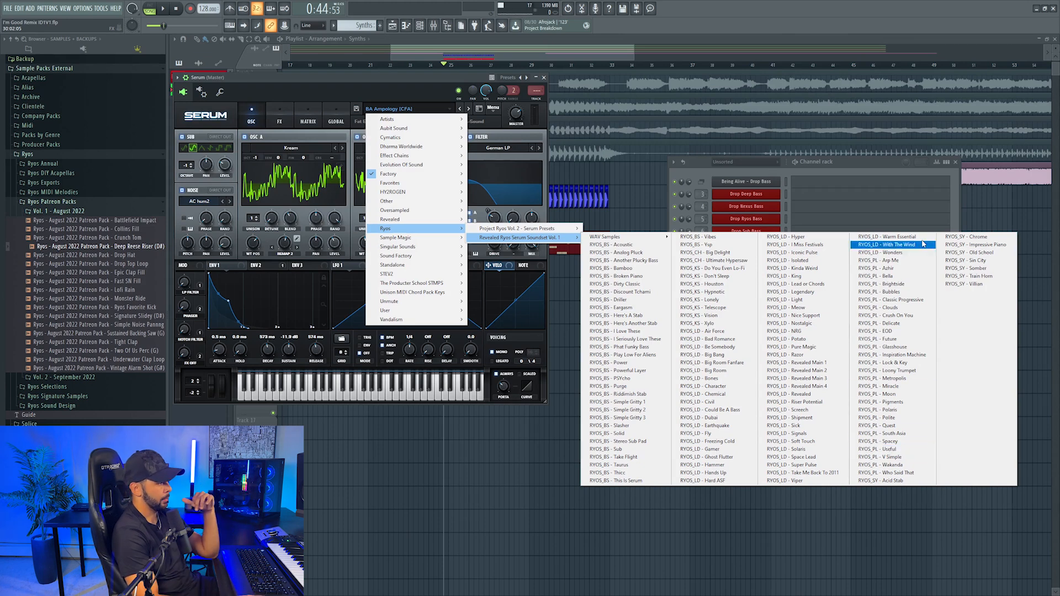
click(916, 236)
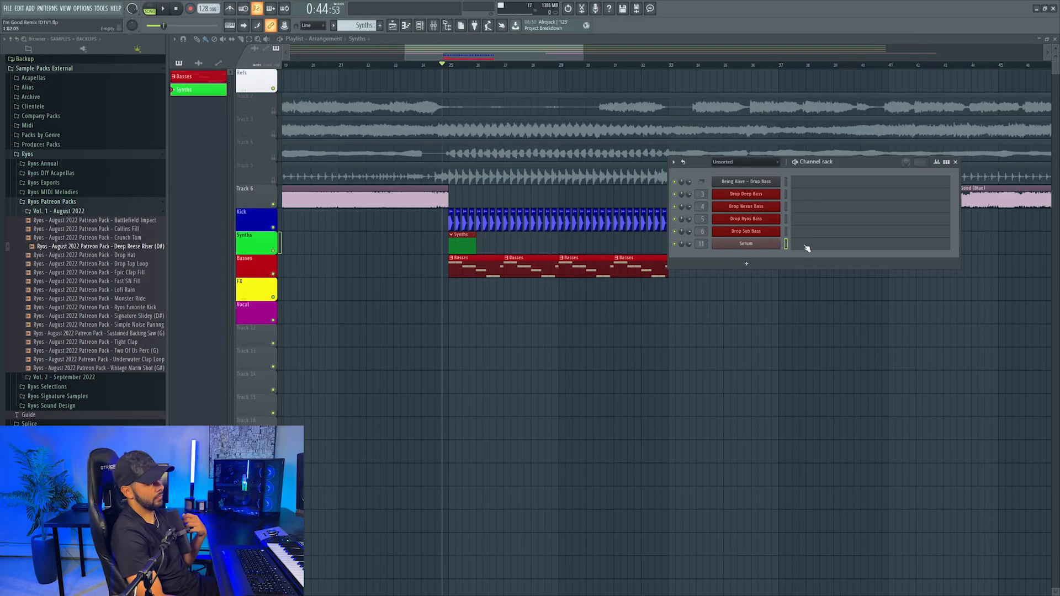
click(807, 249)
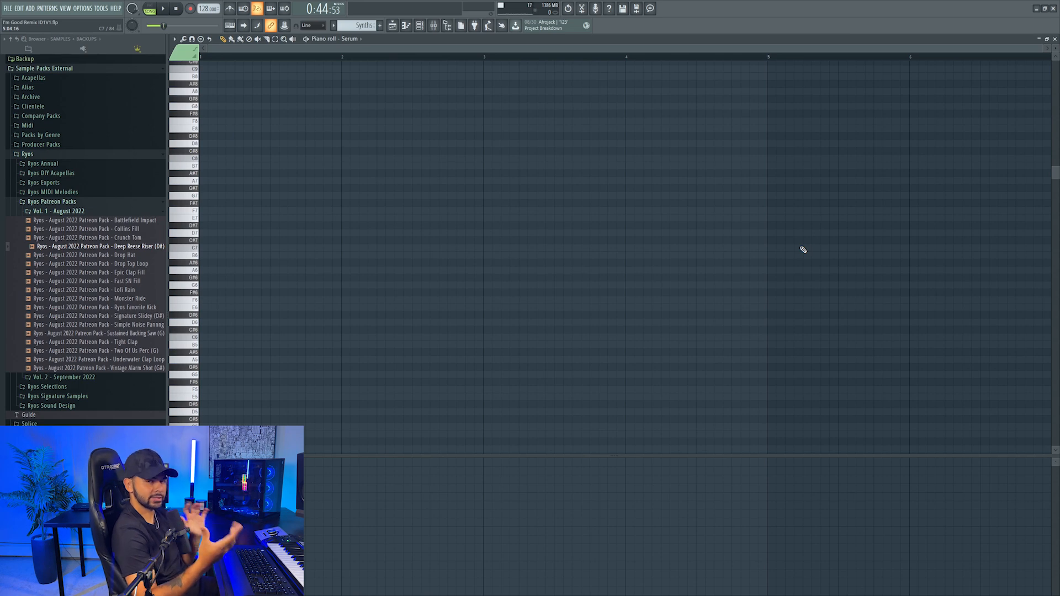
scroll(674, 154, down, 3)
click(208, 307)
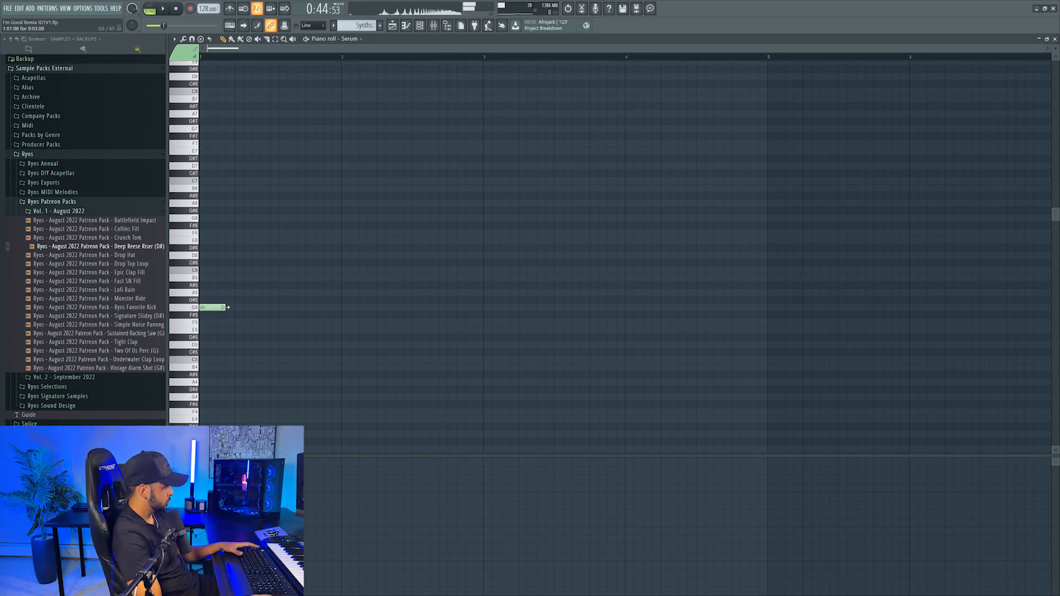
drag(225, 307, 234, 307)
key(Escape)
- Insert an empty playlist track directly below the Synths track
right_click(273, 250)
click(287, 400)
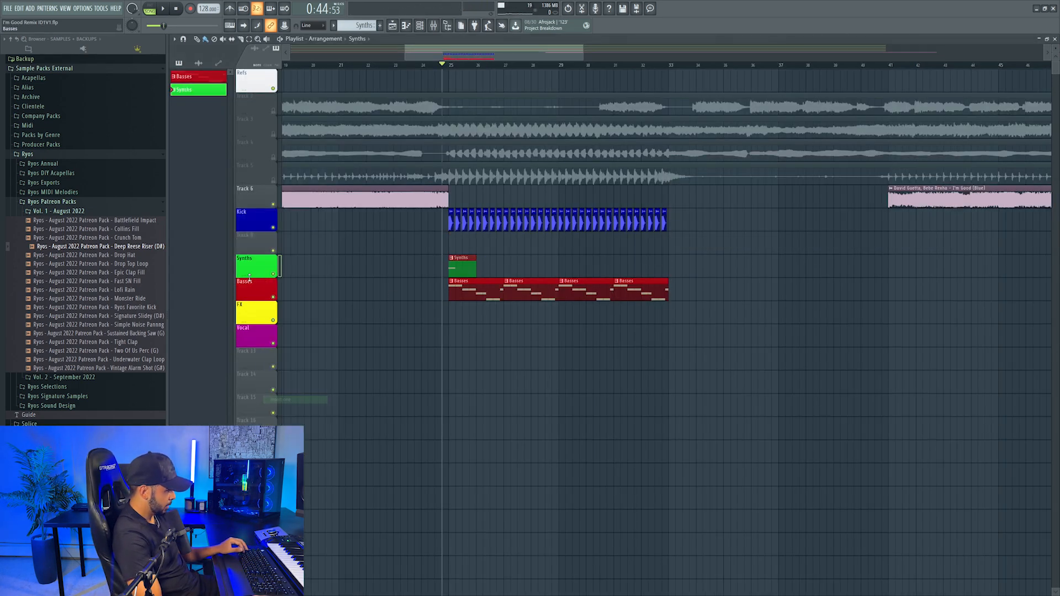
scroll(453, 70, up, 2)
- Create a pitch bend automation clip for Serum spanning bar 25 to 26 and place it on Track 9 below the synth pattern
drag(451, 69, 489, 78)
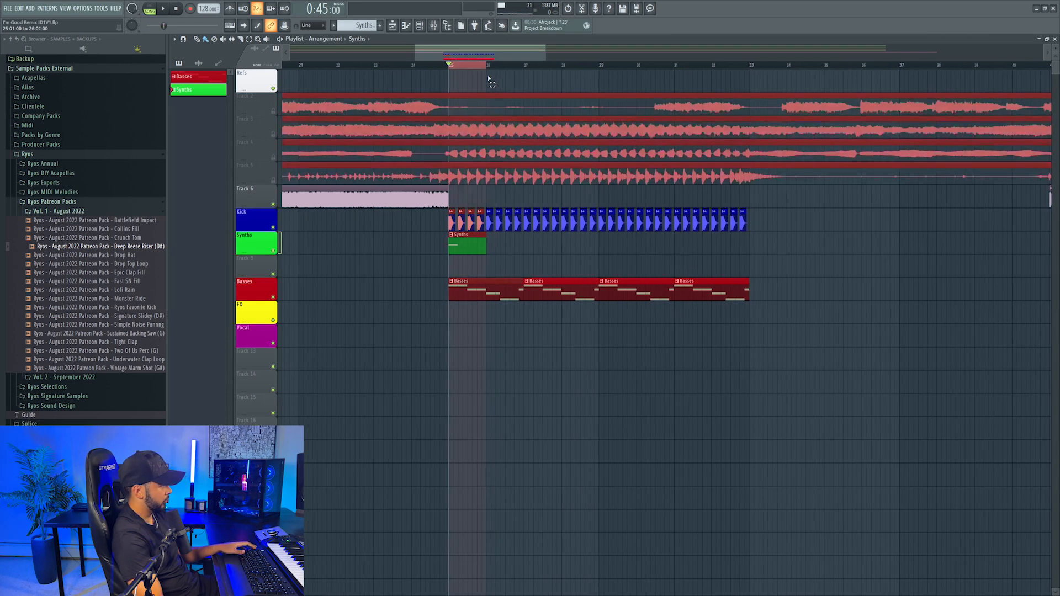
double_click(475, 239)
key(Escape)
click(737, 244)
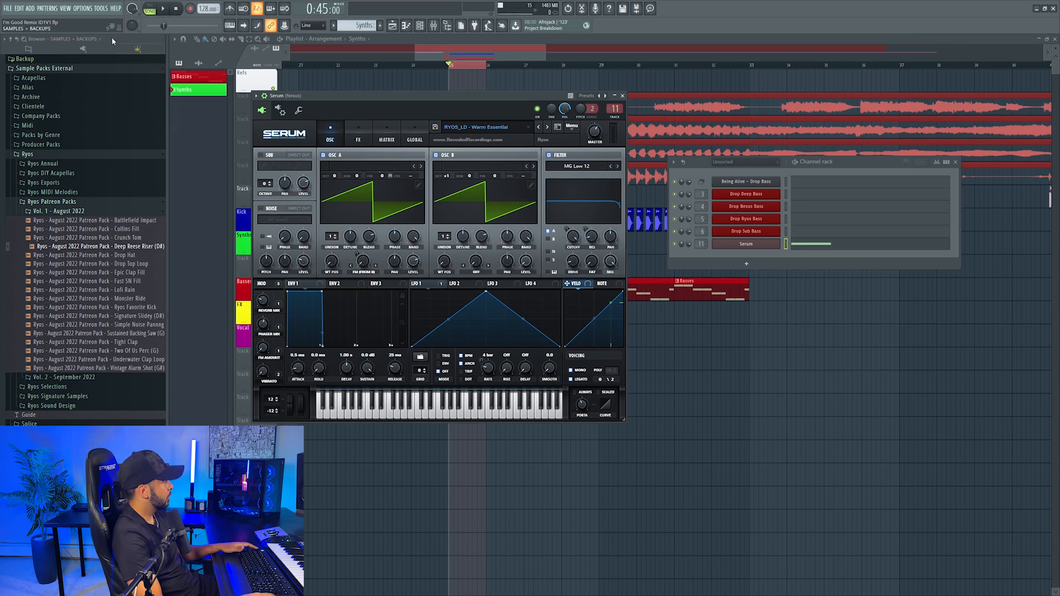
click(101, 7)
mouse_move(138, 166)
click(214, 166)
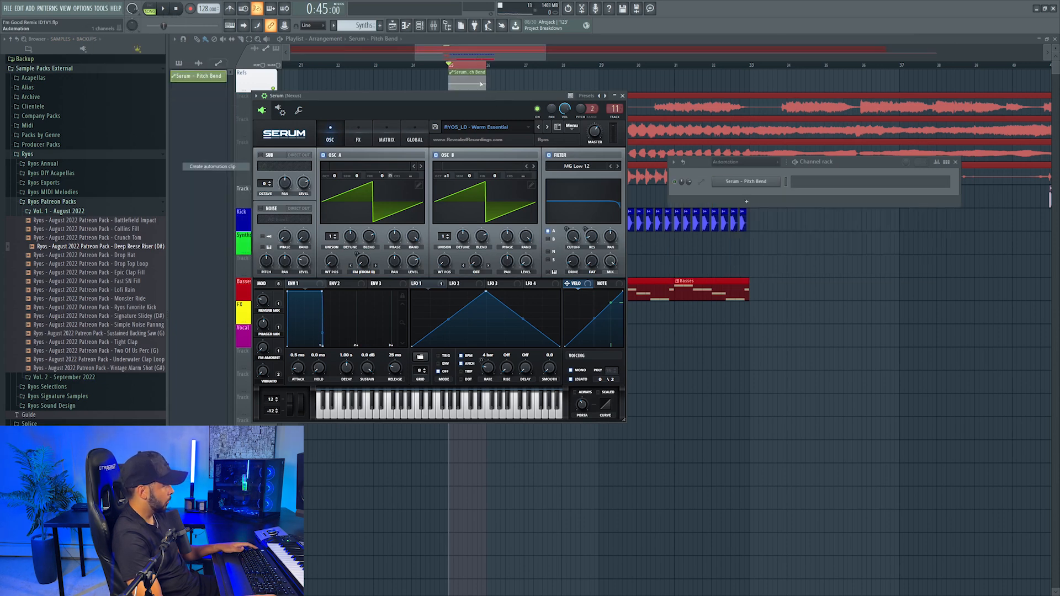
drag(471, 77, 469, 263)
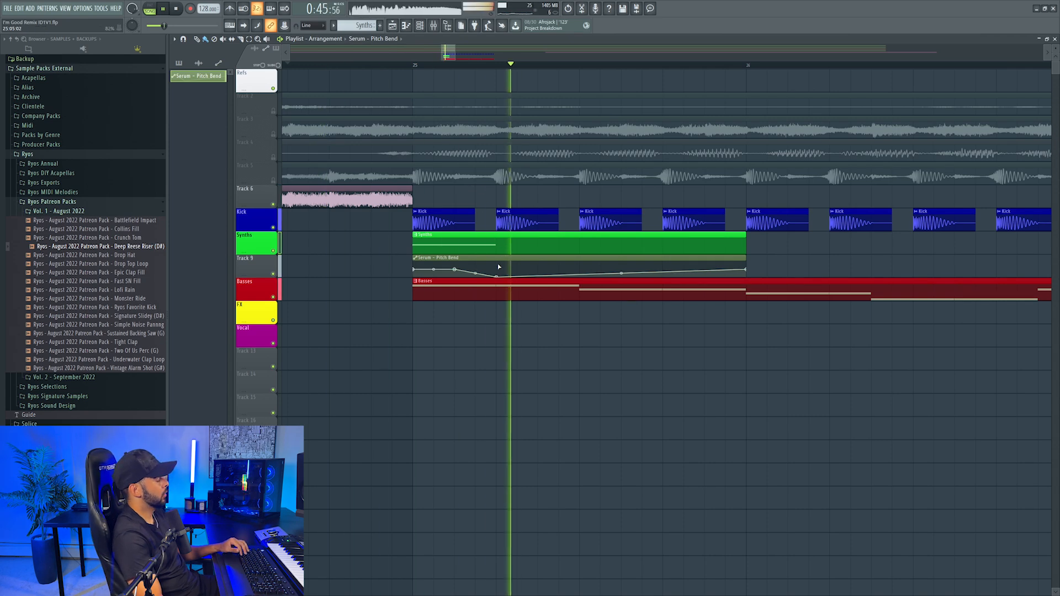
key(space)
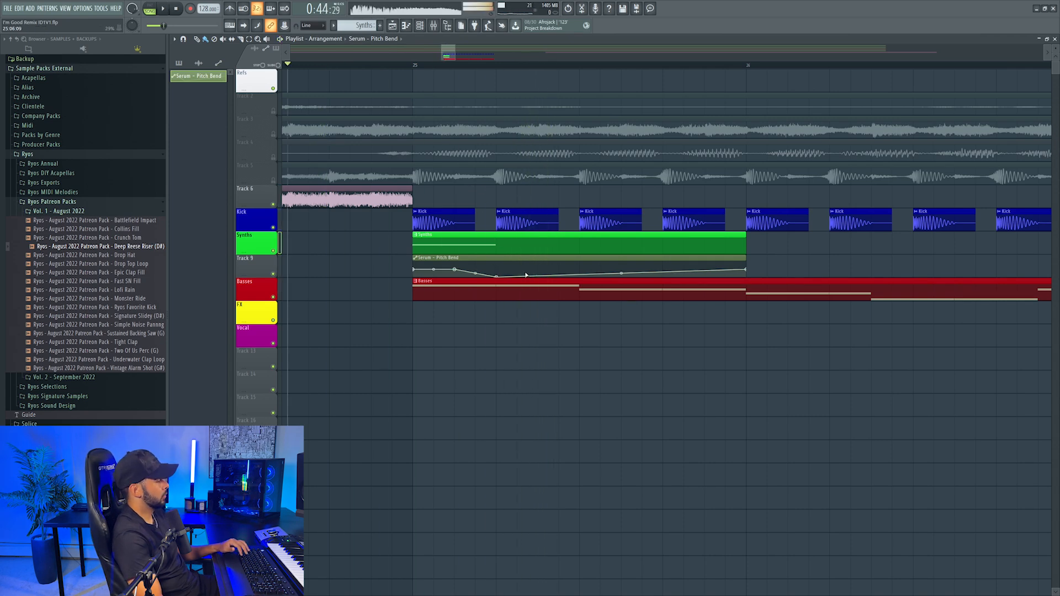
- Adjust the end point of the Serum pitch bend automation clip and play the drop
right_click(745, 269)
click(783, 404)
key(space)
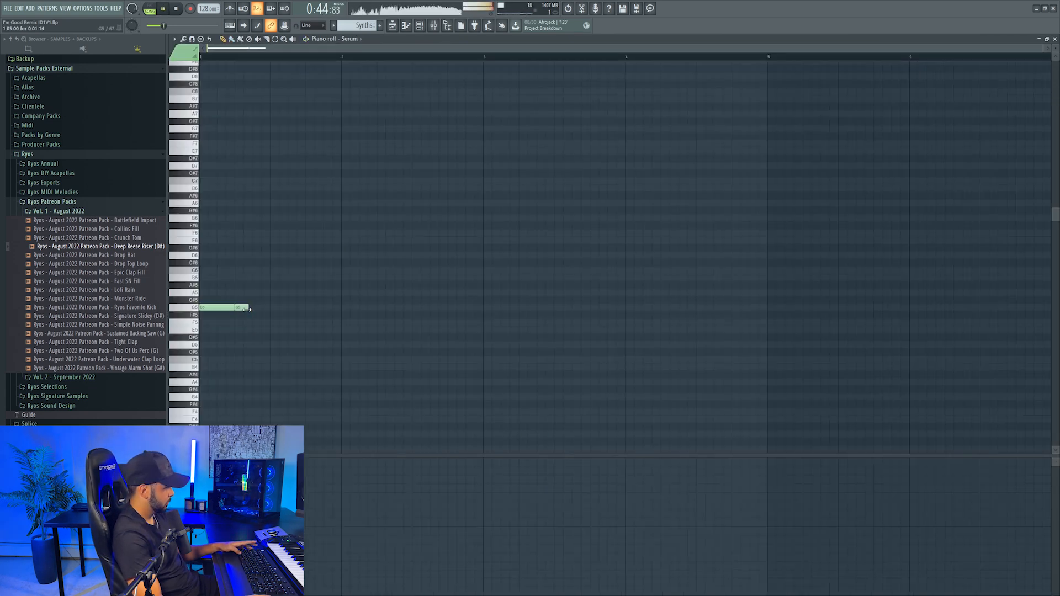
- Add A#5, C6 and D6 notes after the opening G5 notes in bar 1 of Serum's melody, checking them by playback
click(255, 286)
key(space)
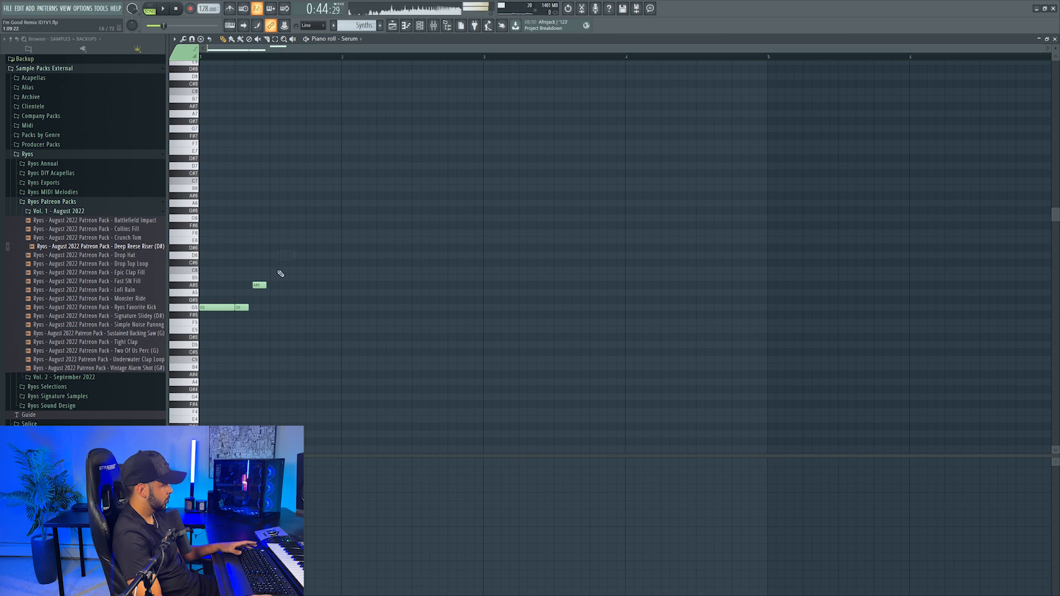
click(272, 256)
drag(283, 255, 303, 256)
key(space)
click(309, 255)
right_click(313, 255)
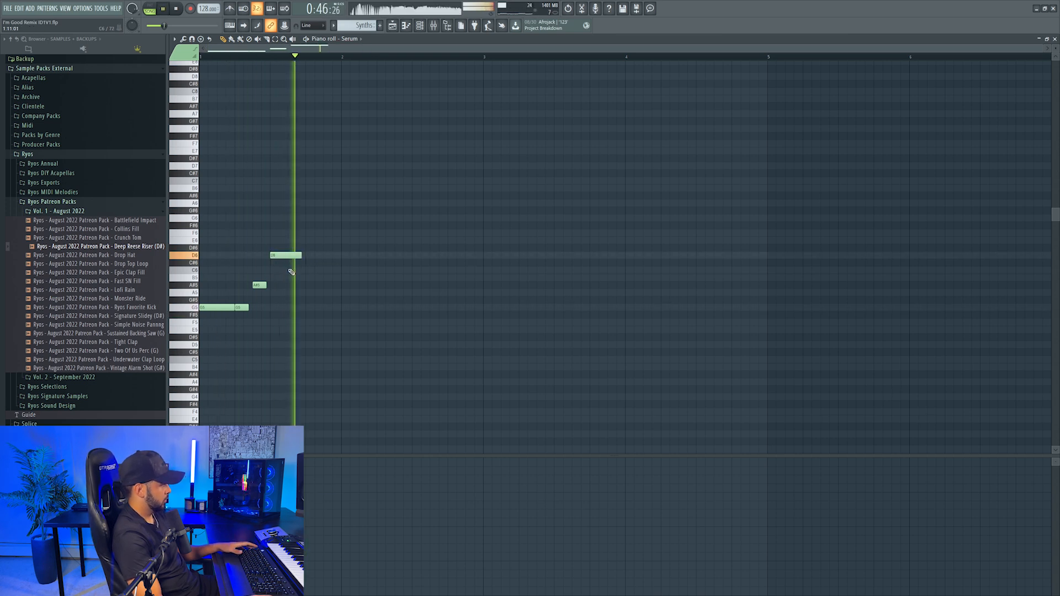
key(space)
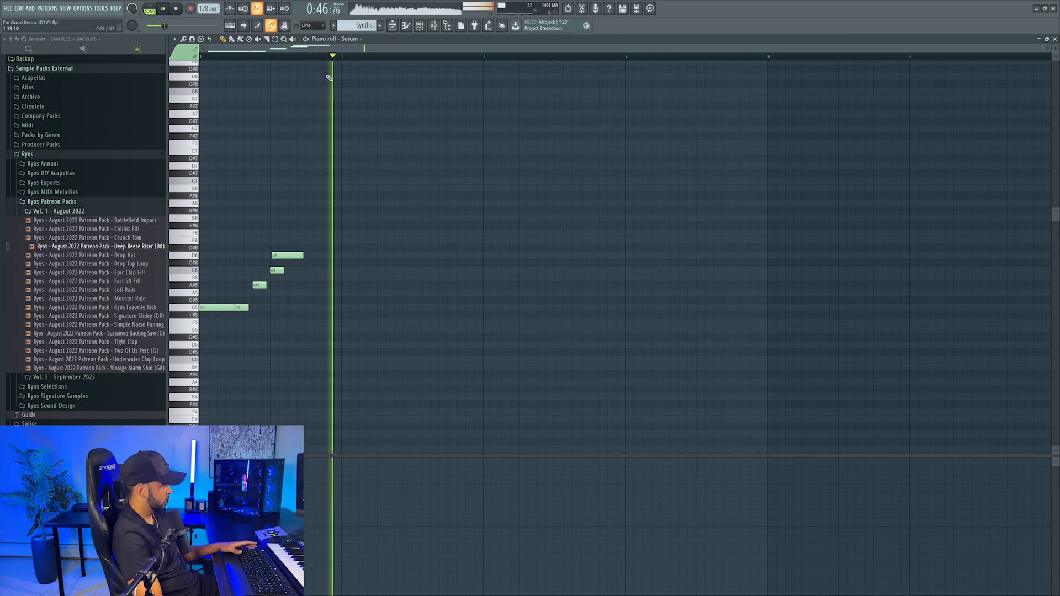
key(space)
key(space)
- Continue the Serum melody into bar 2 with F6, A#5, C6, D6, D#6, D6 and C6 notes, lengthening the D#6
click(301, 248)
drag(311, 249, 319, 234)
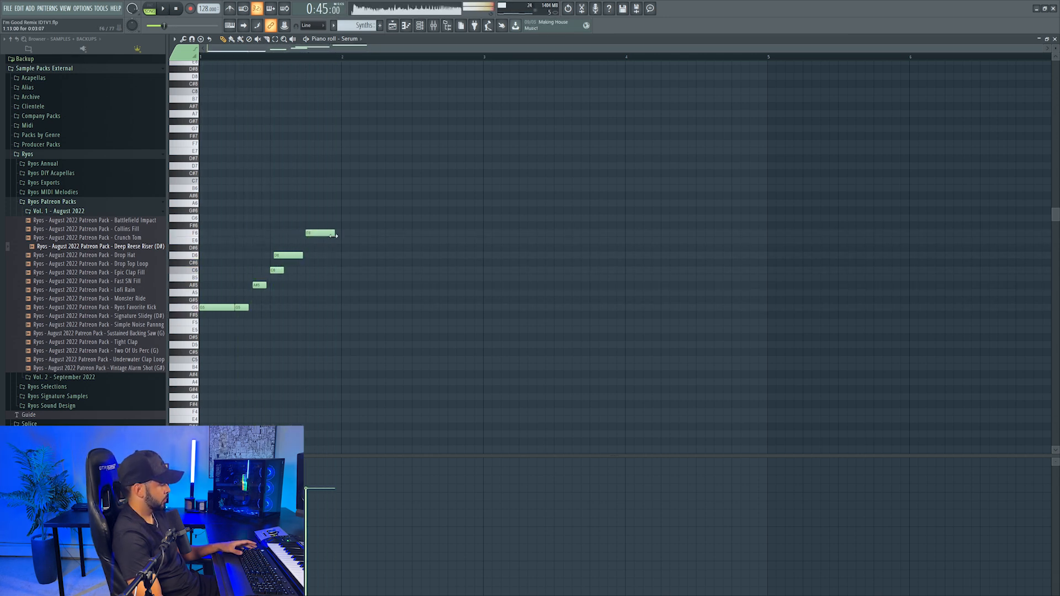
key(space)
click(347, 286)
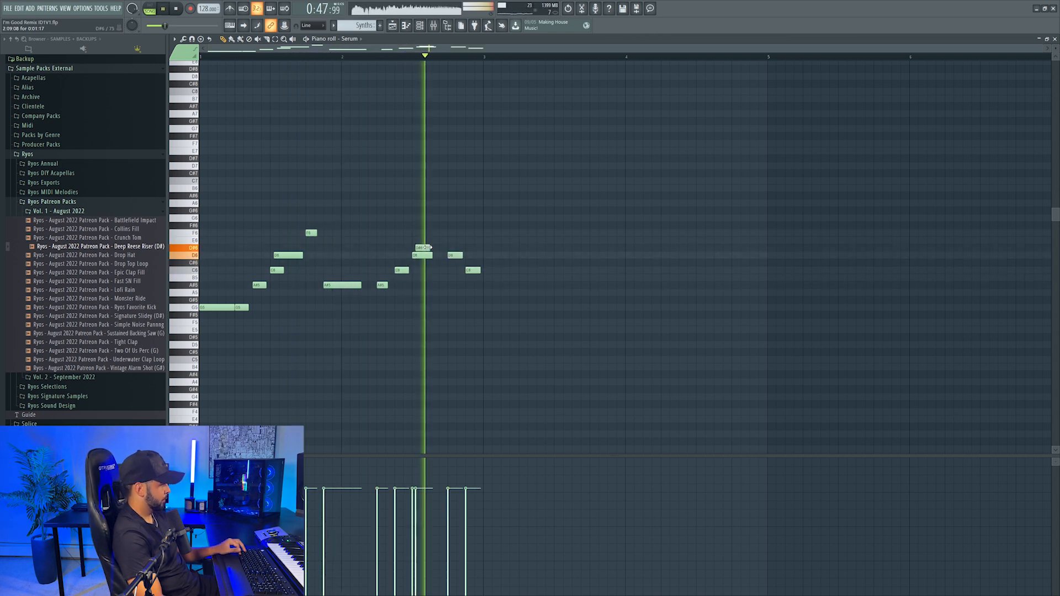
drag(442, 249, 446, 249)
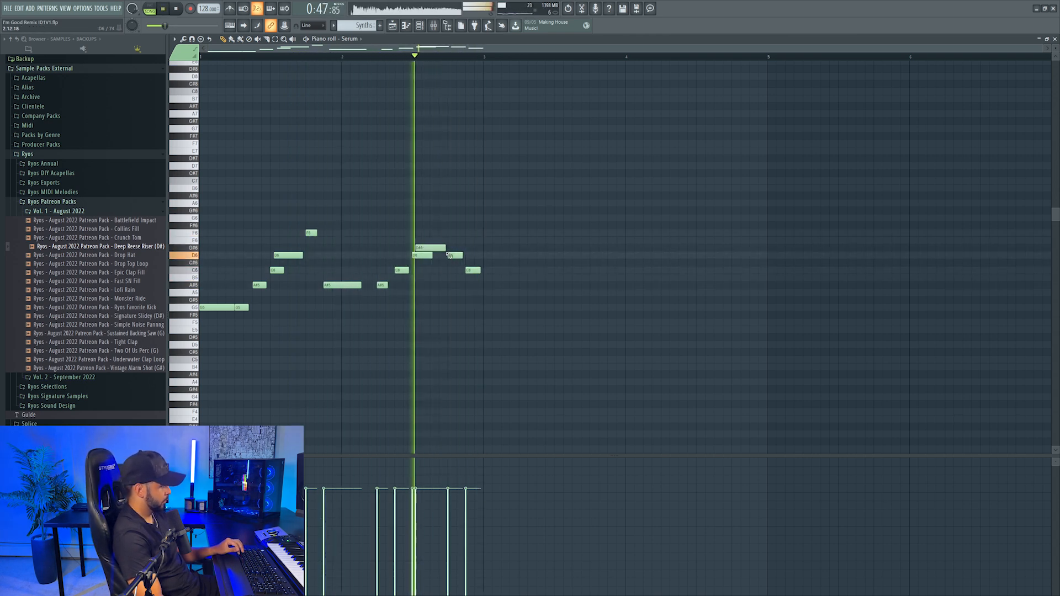
key(ctrl+Up)
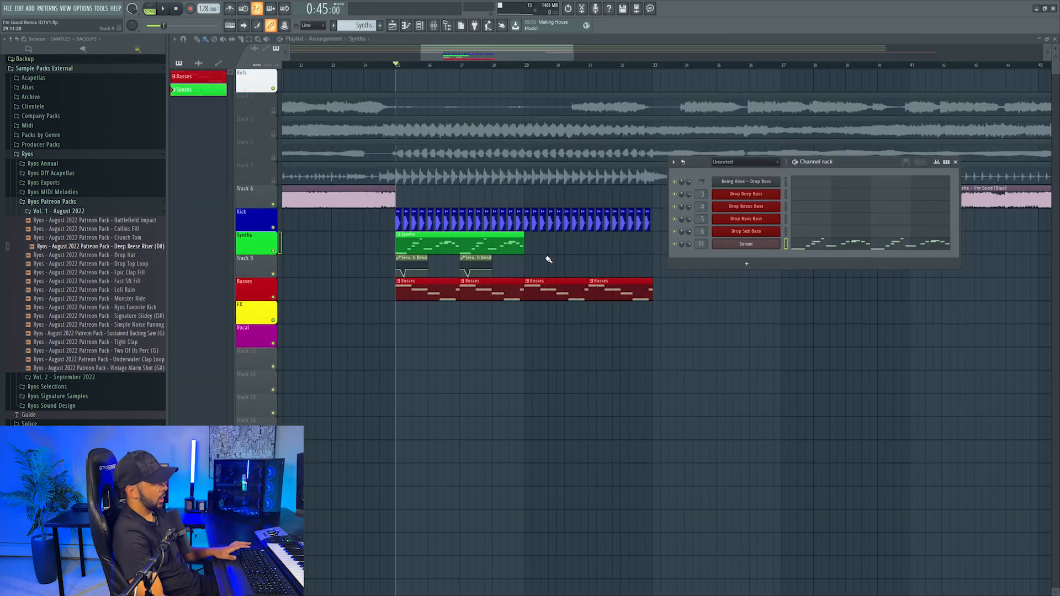
- Select the Synths clip in the playlist and open it to review its notes
mouse_move(545, 244)
mouse_down()
mouse_move(476, 248)
mouse_move(554, 248)
mouse_up()
click(461, 248)
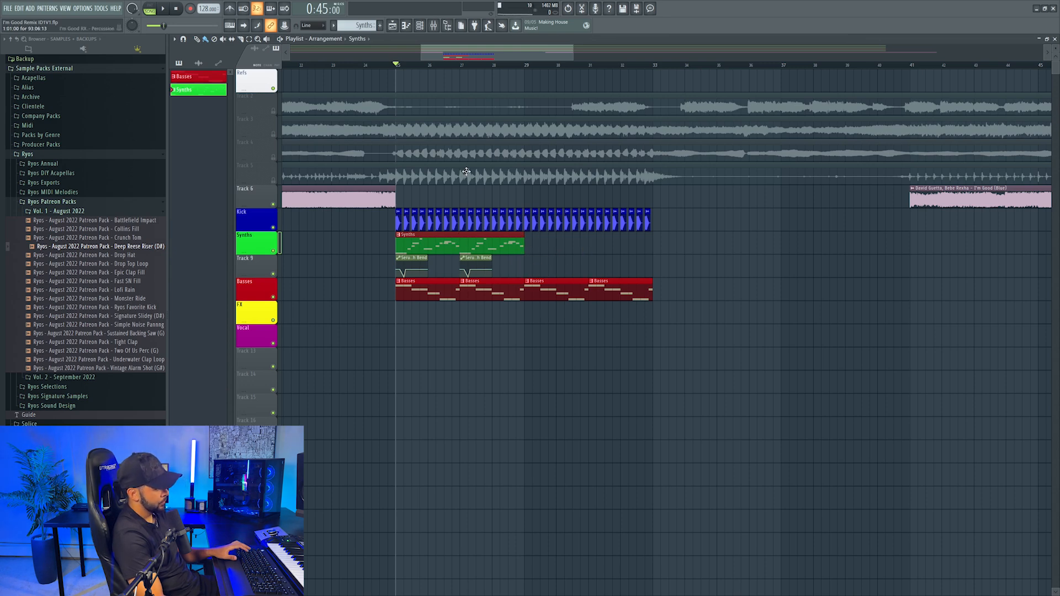
double_click(451, 232)
drag(427, 125, 501, 252)
key(Escape)
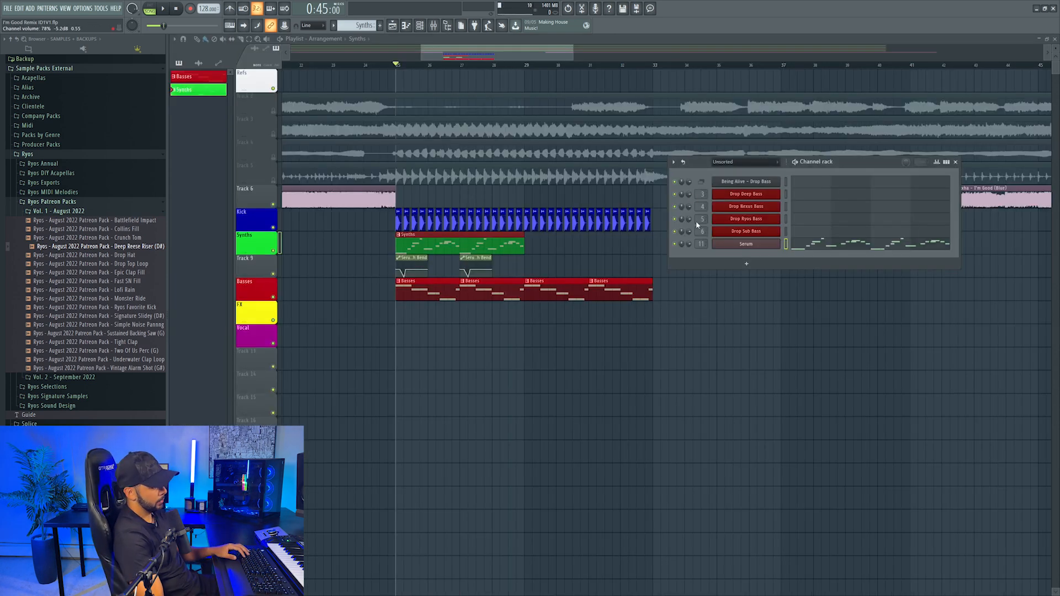
- Add a second Serum channel, switch to the preset preceding RYOS_LD - Warm Essential, and audition it layered with the drop
right_click(774, 250)
click(877, 253)
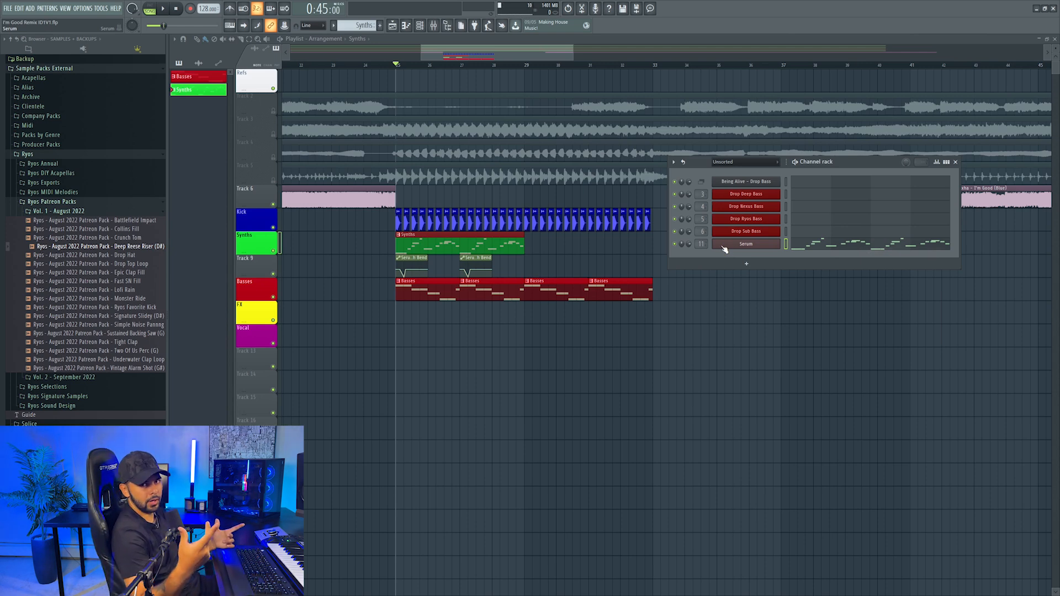
right_click(779, 241)
click(743, 253)
click(746, 264)
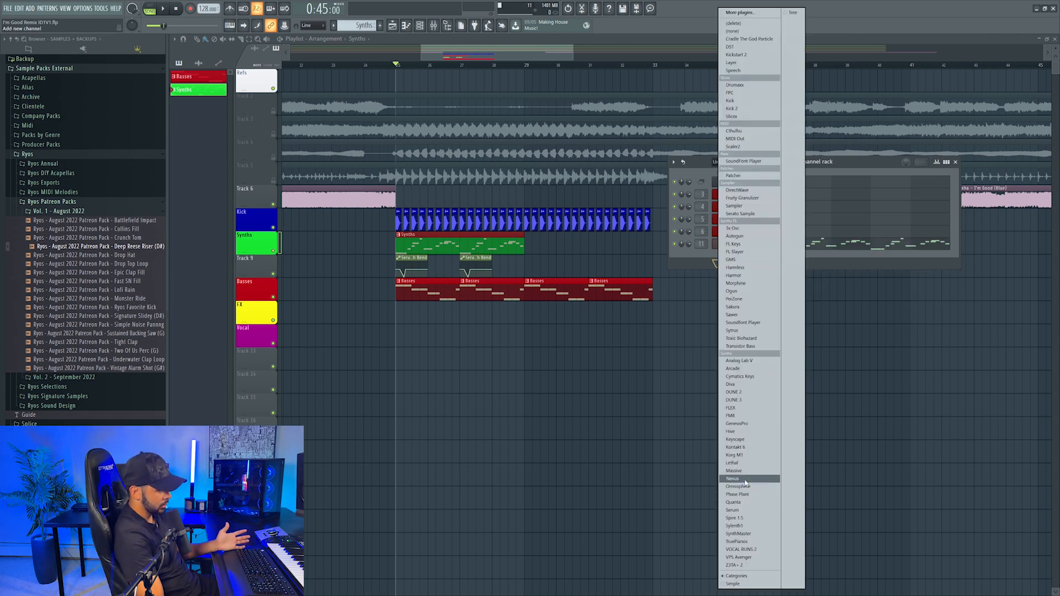
click(733, 510)
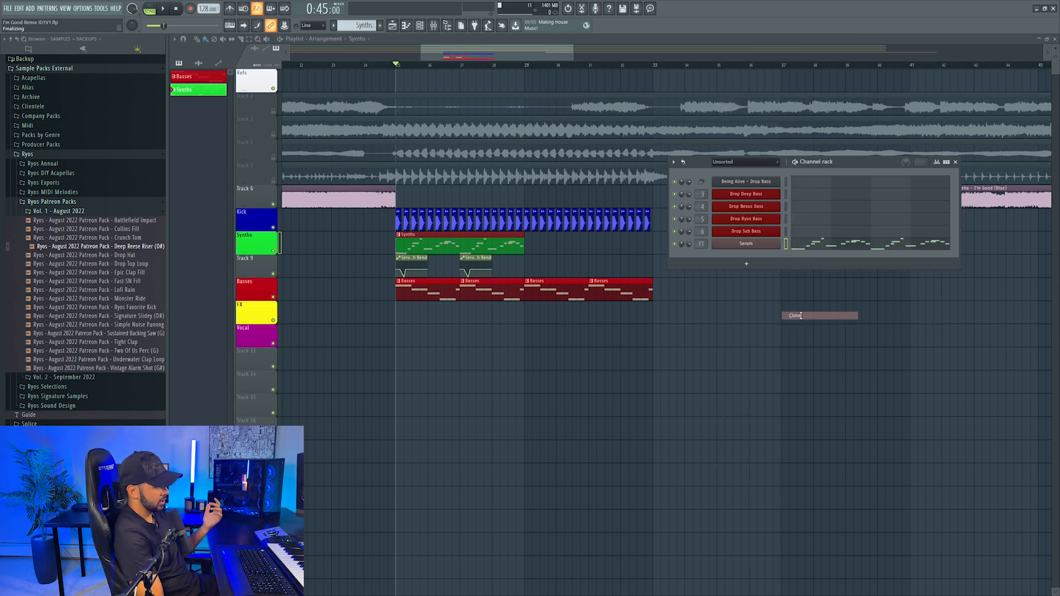
drag(508, 119, 606, 167)
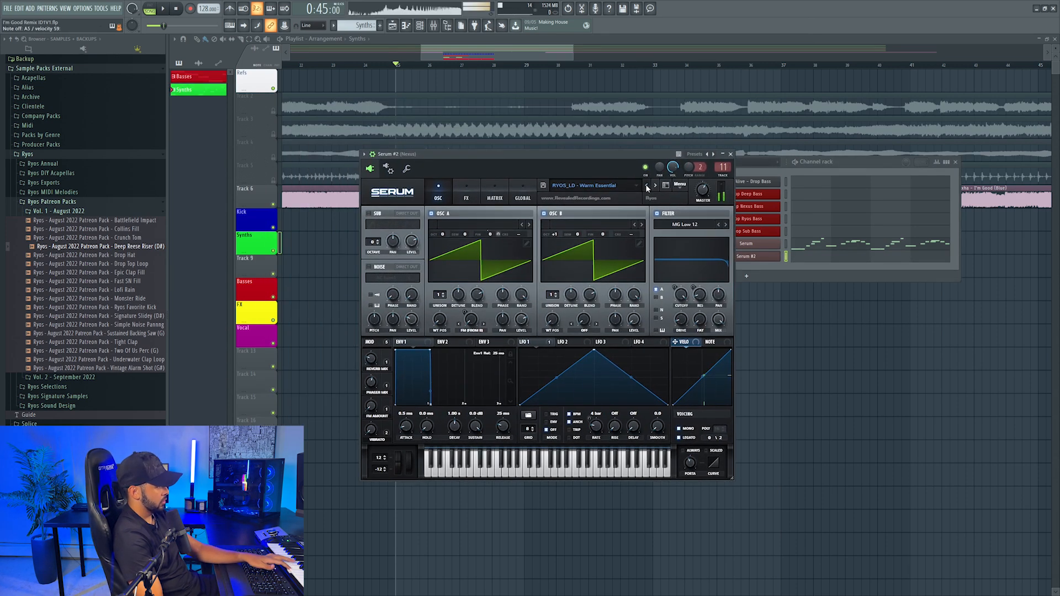
click(647, 188)
key(space)
click(723, 256)
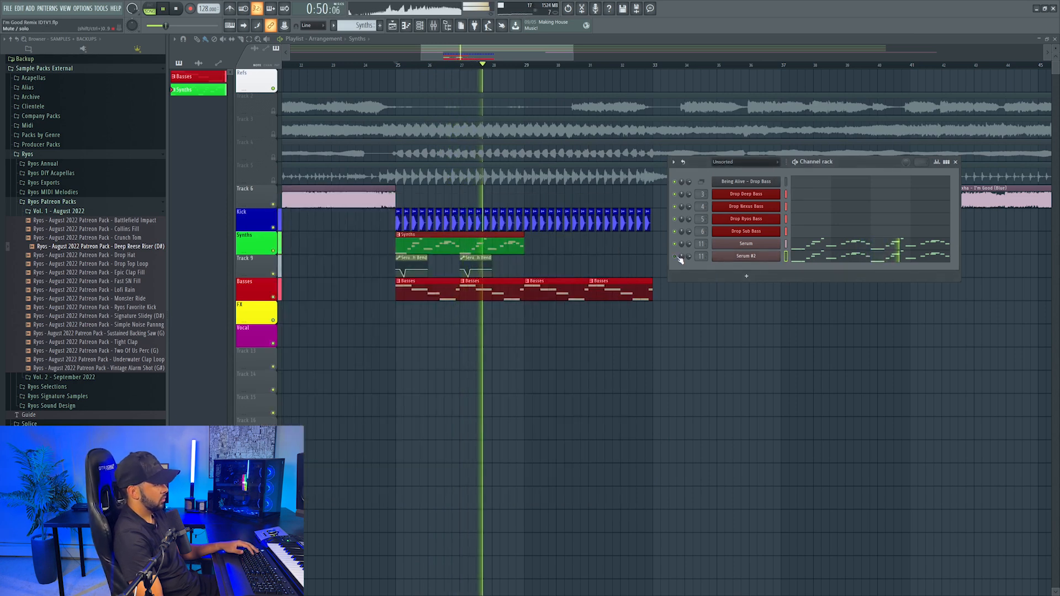
key(space)
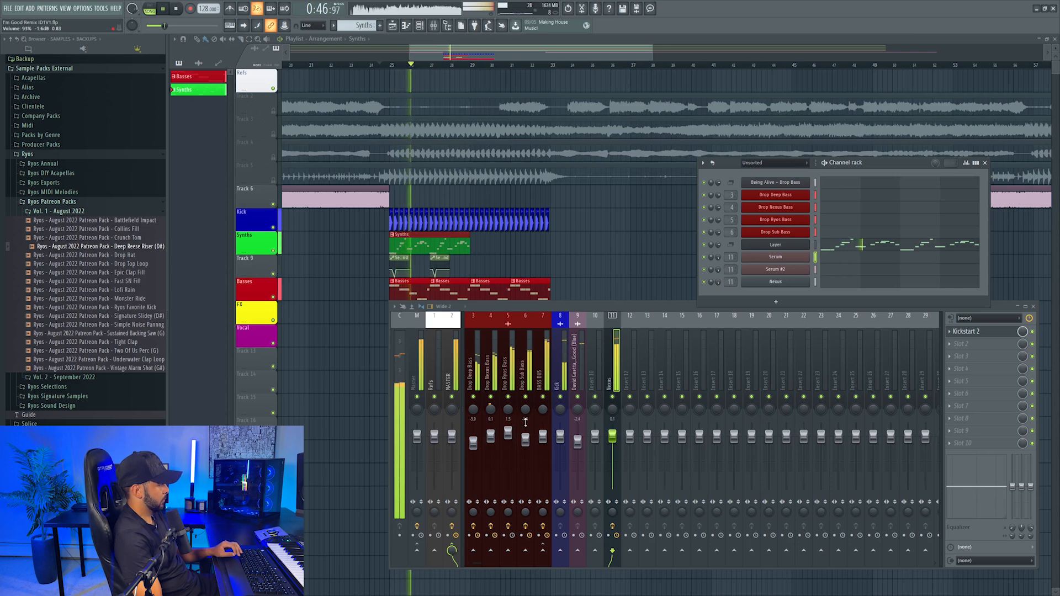
- Lower the Nexus mixer track's volume to about -0.3 dB while the drop plays
click(611, 437)
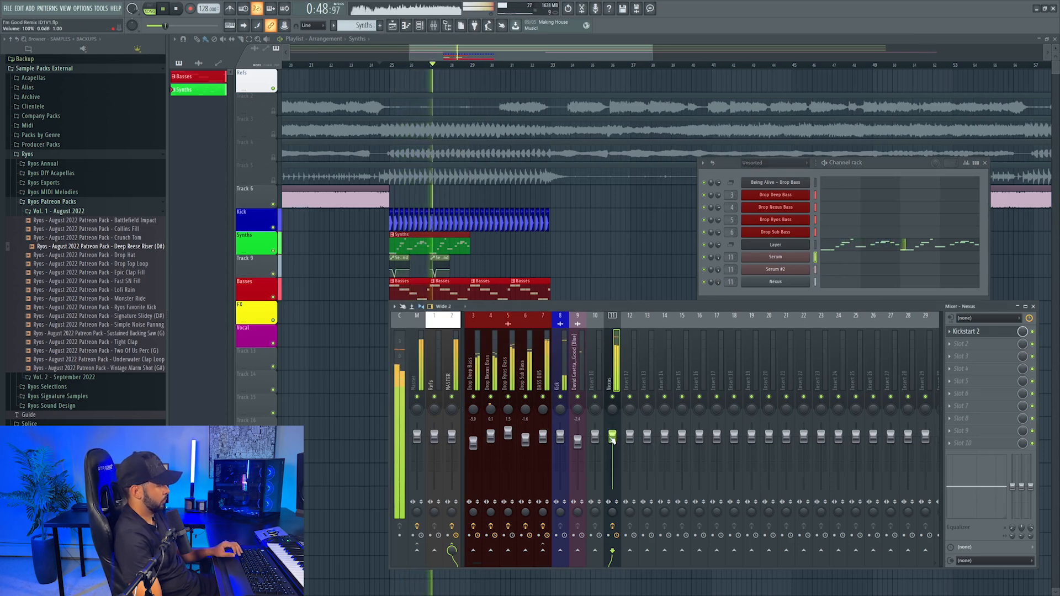
drag(612, 438, 612, 440)
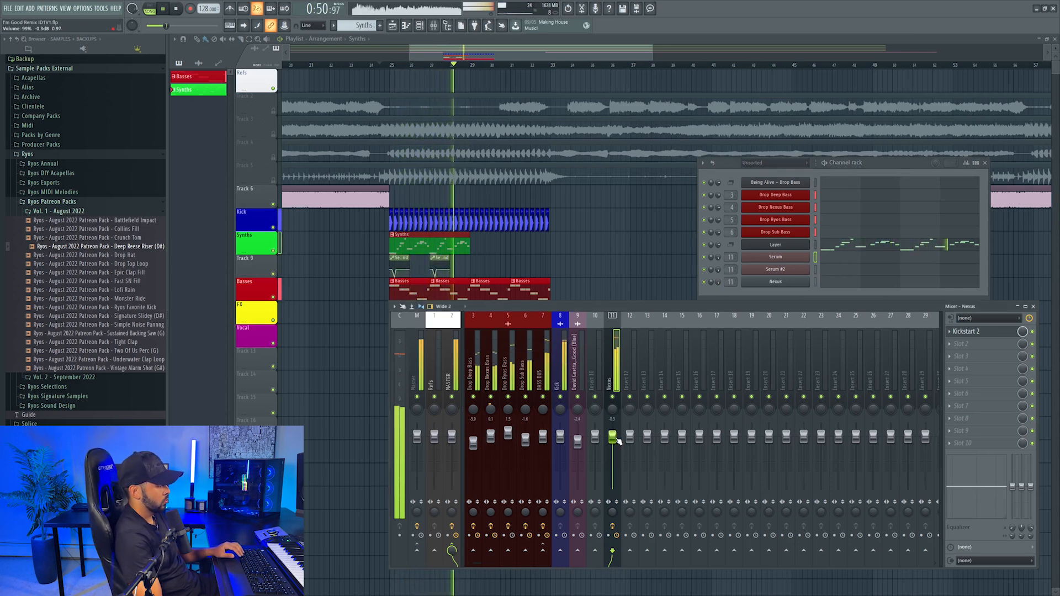
key(space)
- Add a third Serum channel using the REV_LEAD - Astonish (Mono) preset and audition it
click(767, 299)
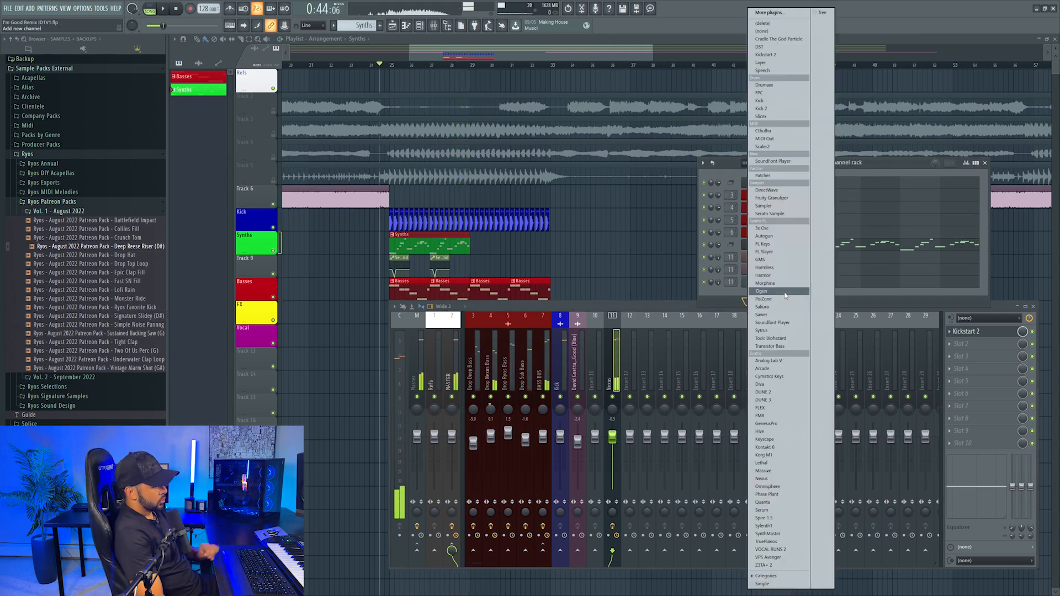
click(768, 510)
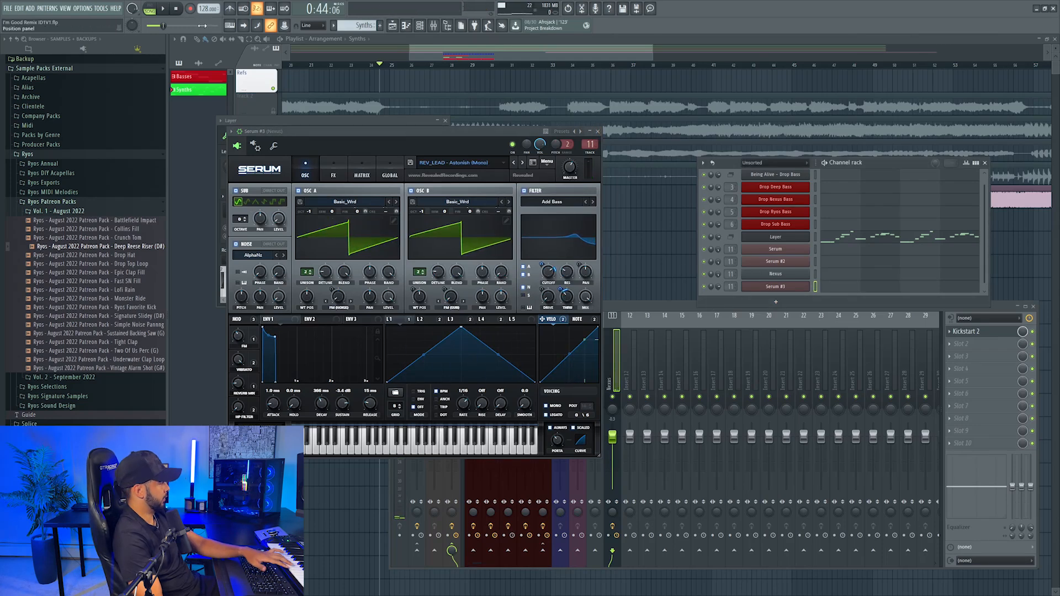
click(161, 7)
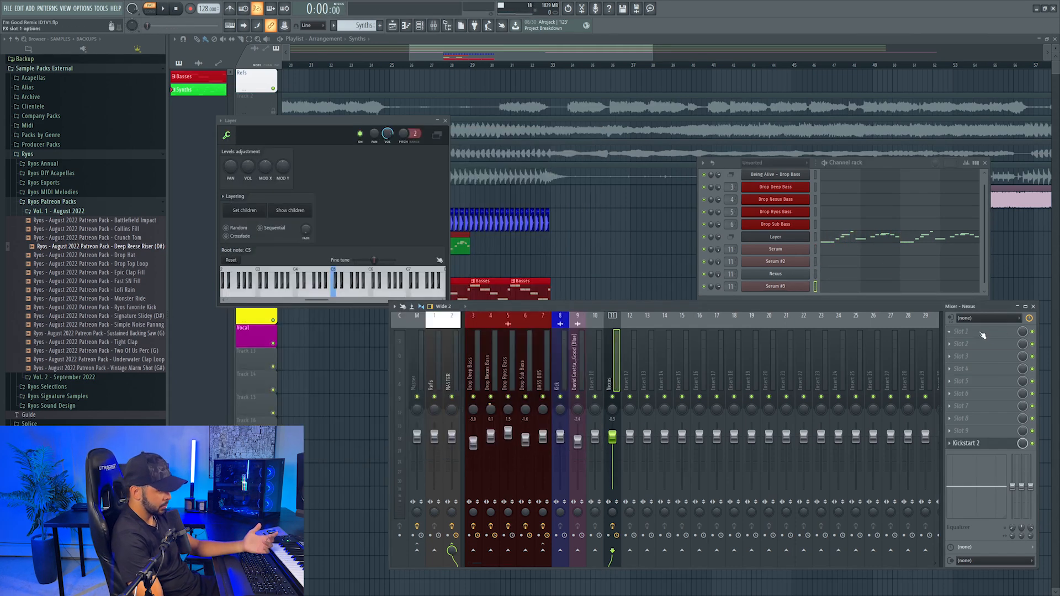
- Load CamelCrusher into the first effect slot of the Nexus mixer track and audition the synths
click(982, 335)
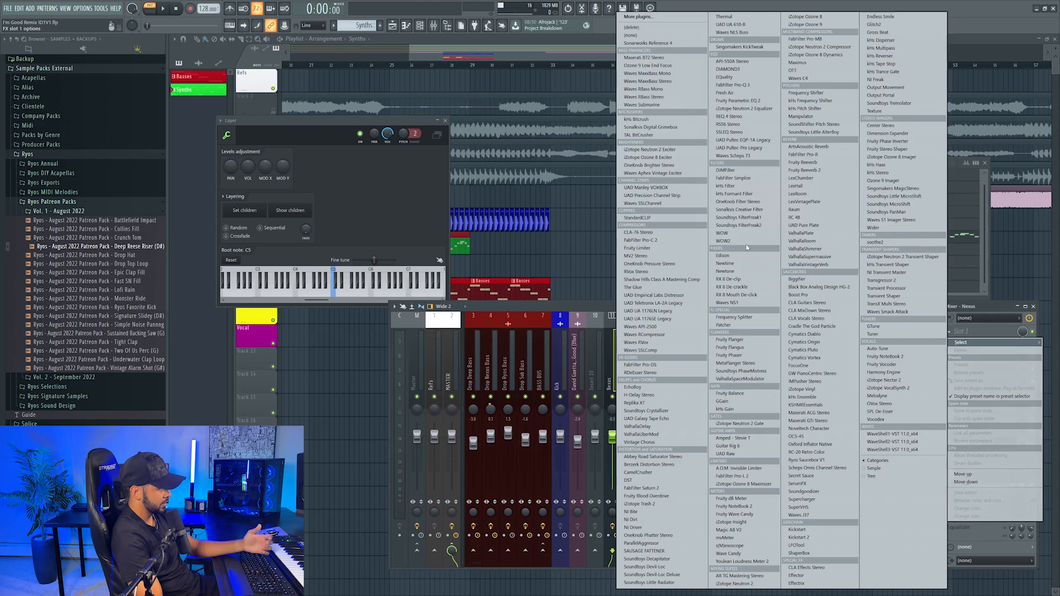
click(988, 306)
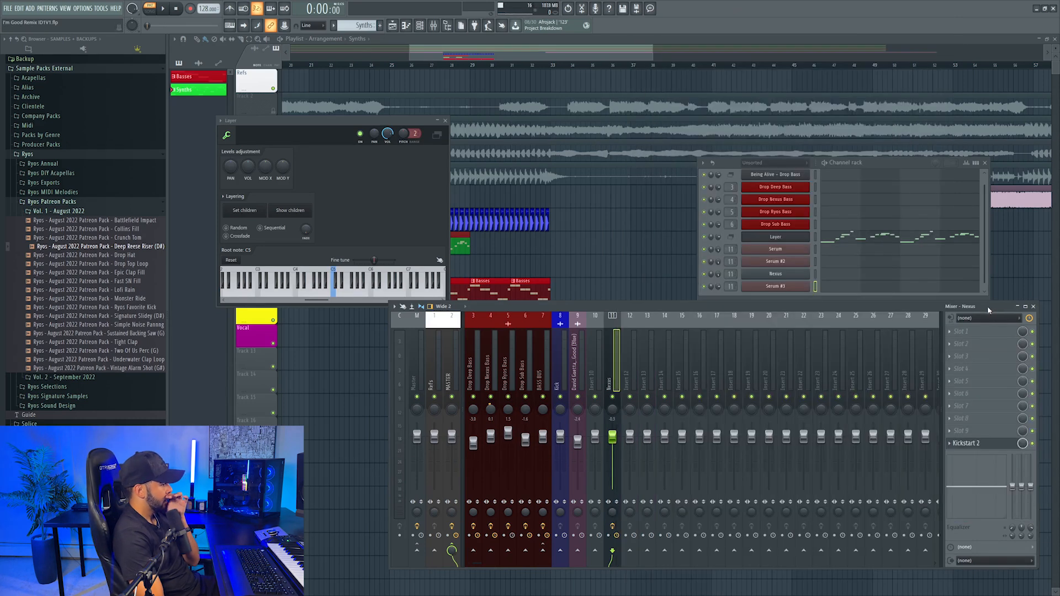
click(978, 330)
click(634, 472)
key(space)
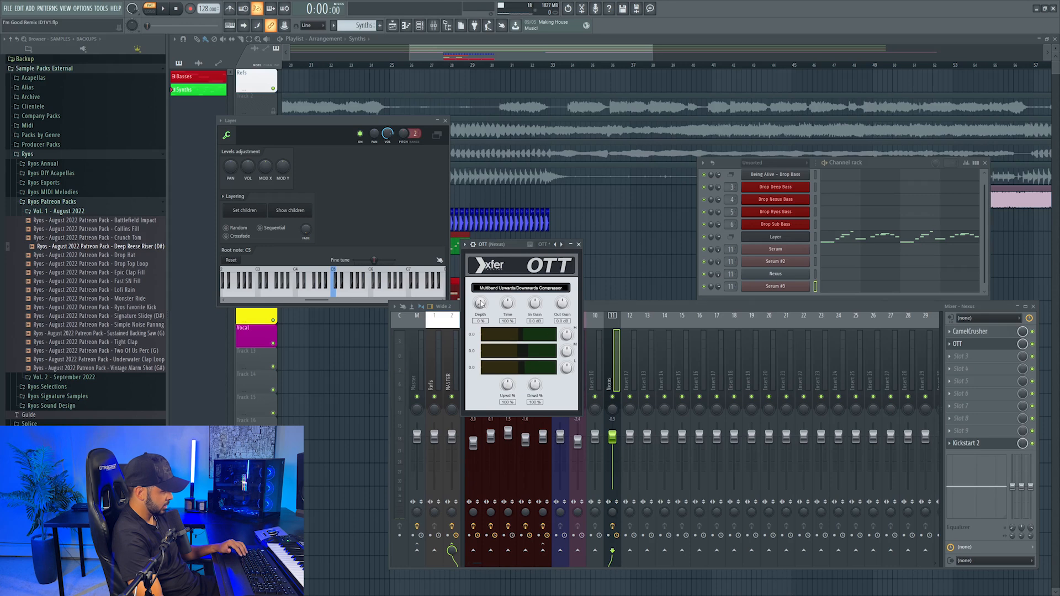
- Adjust OTT's depth on the Nexus track and cut about 1.4 dB near 4.6 kHz in FabFilter Pro-Q 3
key(space)
drag(480, 303, 484, 288)
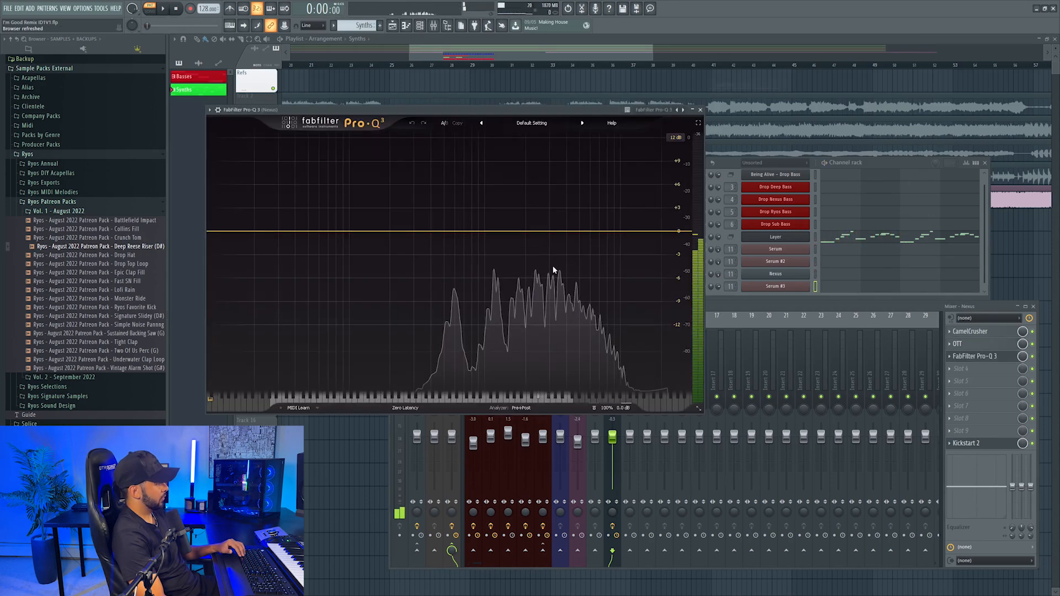
drag(561, 231, 574, 242)
key(space)
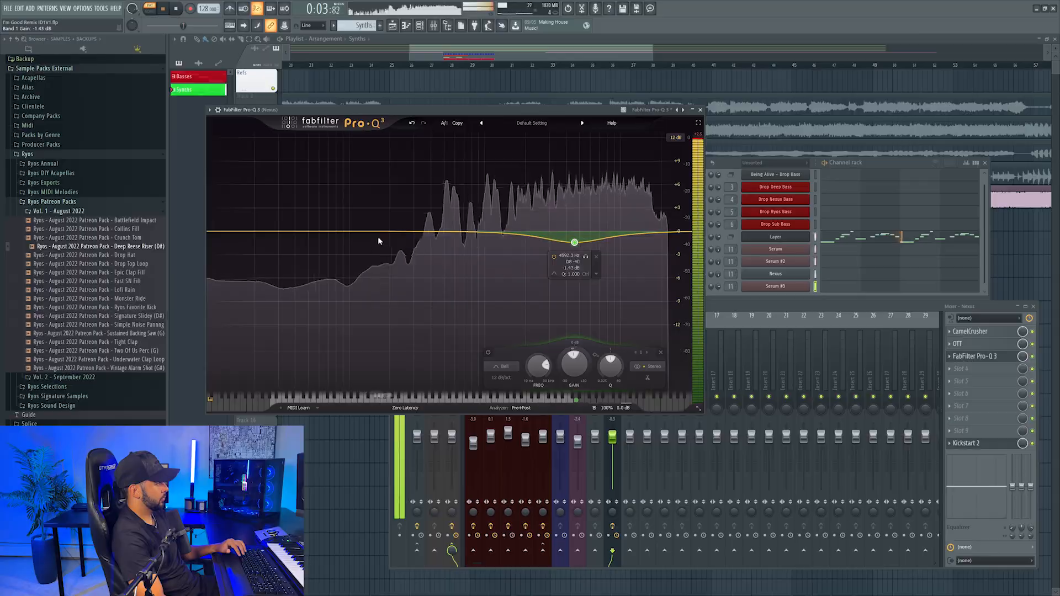
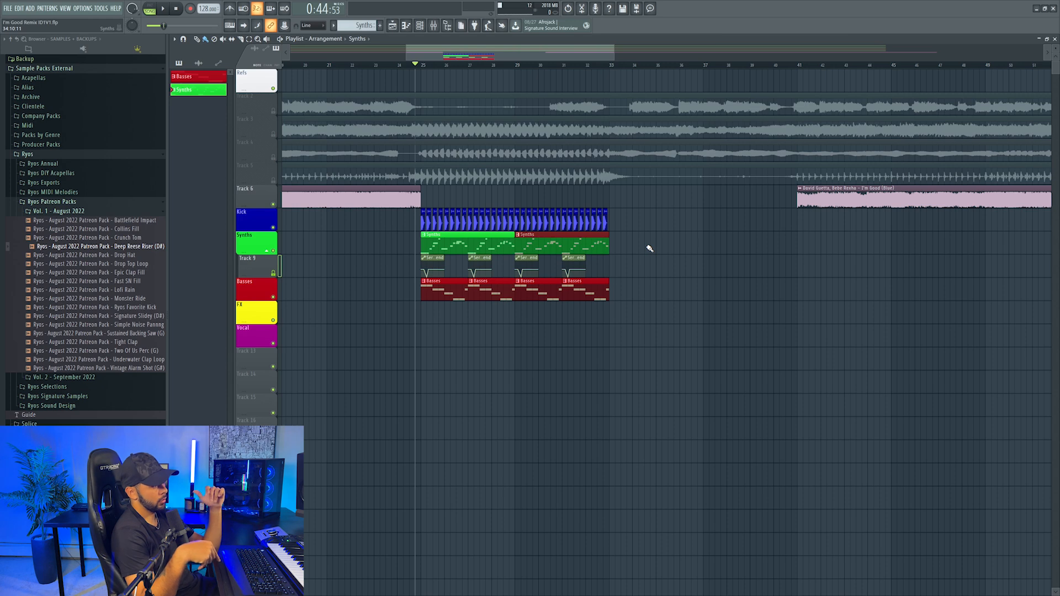
- Listen to the original song's soloed instruments stem on Track 3 near the start and compare it with the drop's Synths clips
scroll(407, 52, left, 4)
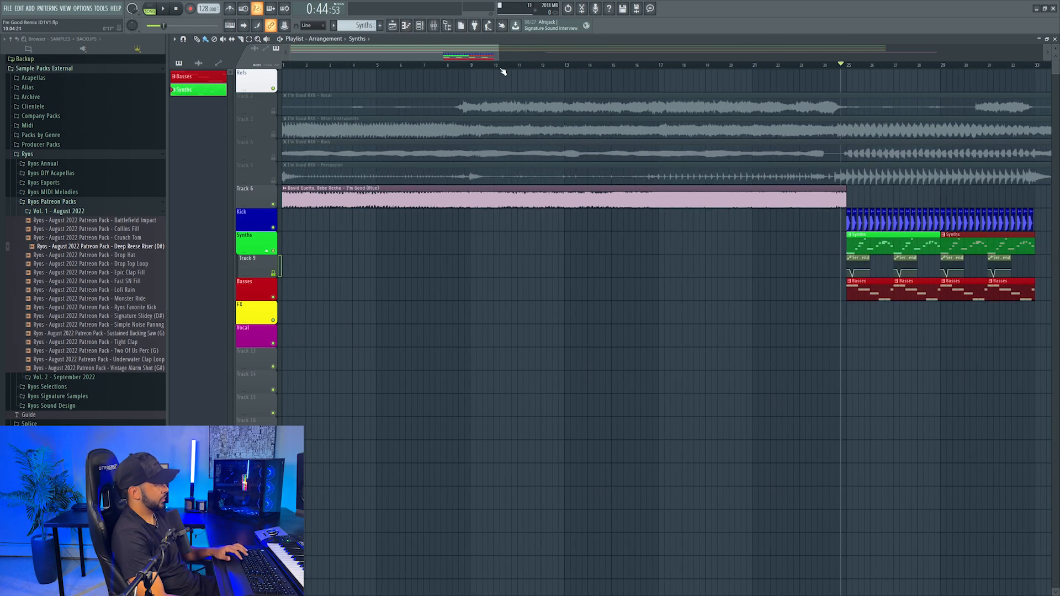
click(499, 65)
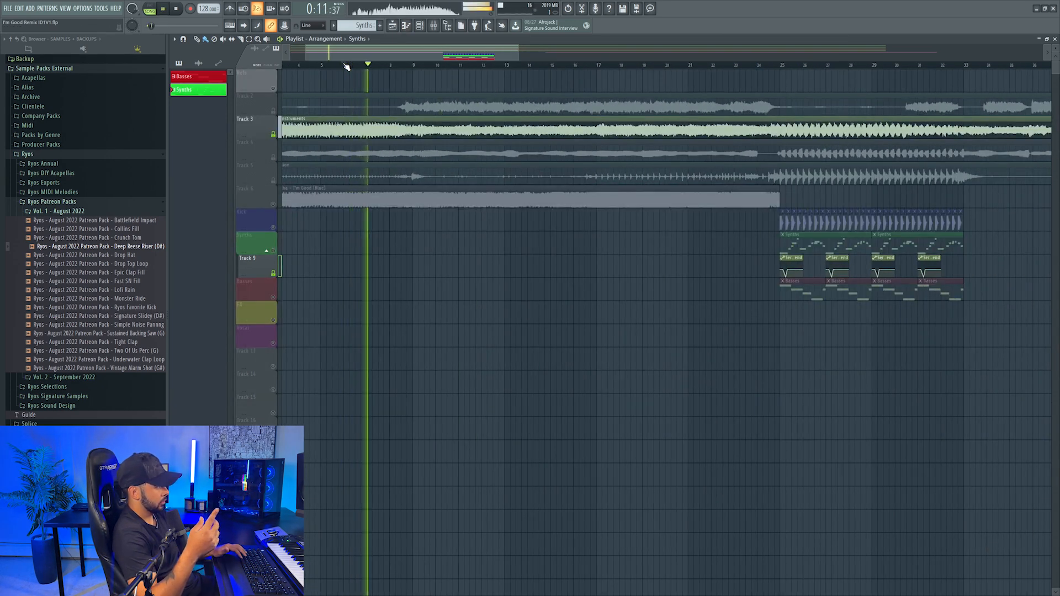
key(space)
drag(391, 117, 418, 138)
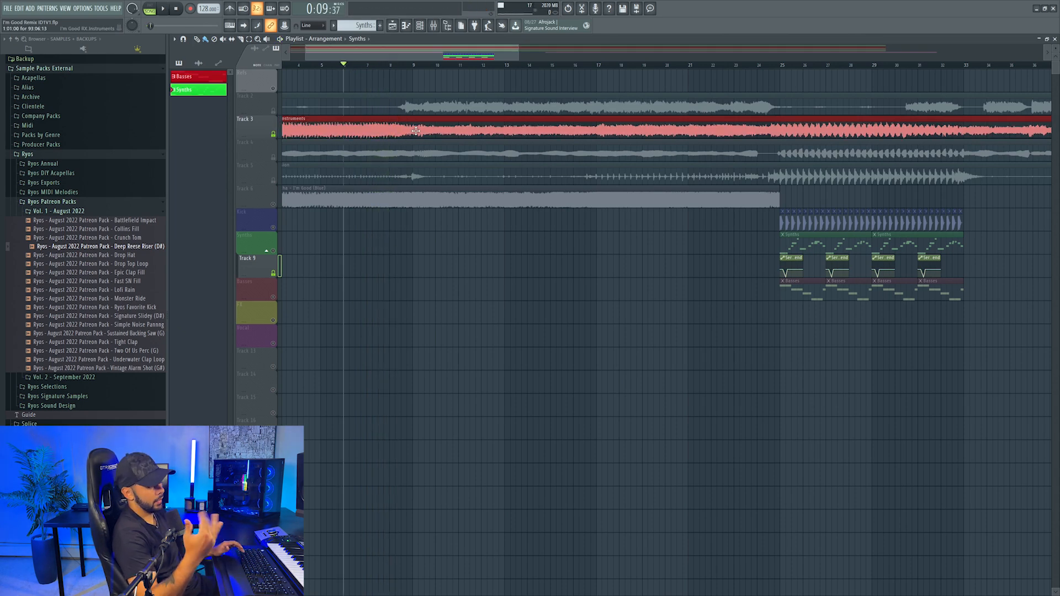
drag(818, 241, 890, 248)
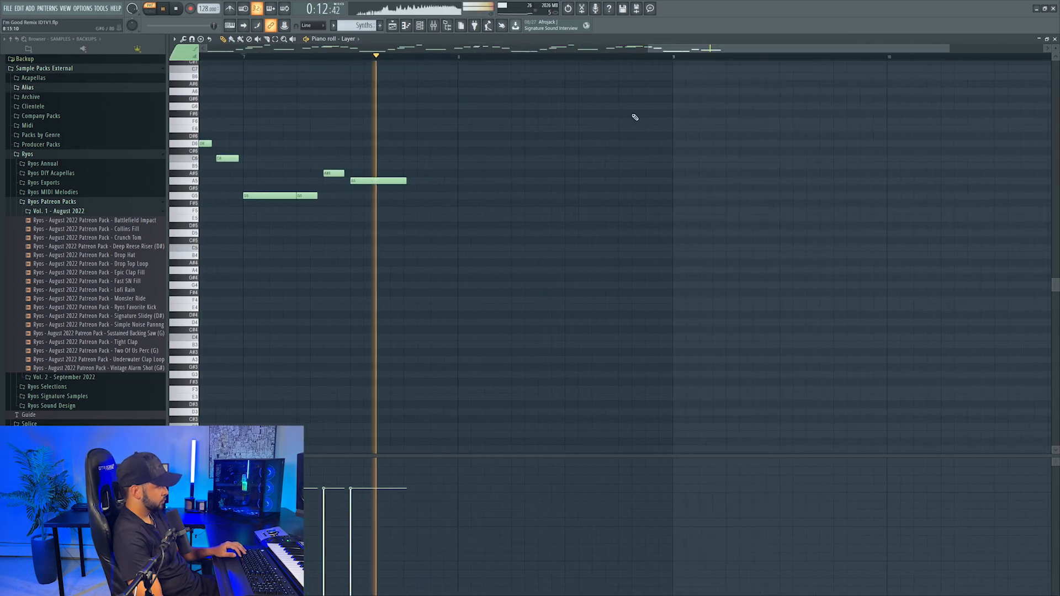
- Shorten the A5 note and add C5, F5 and G5 notes after it in bar 7 of the Layer melody
key(space)
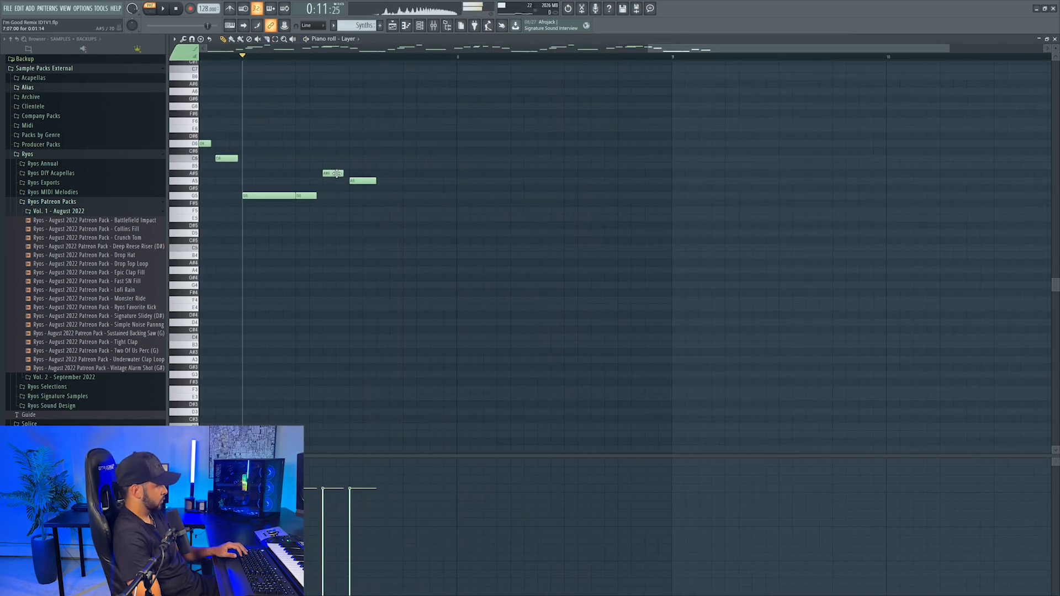
click(405, 210)
key(space)
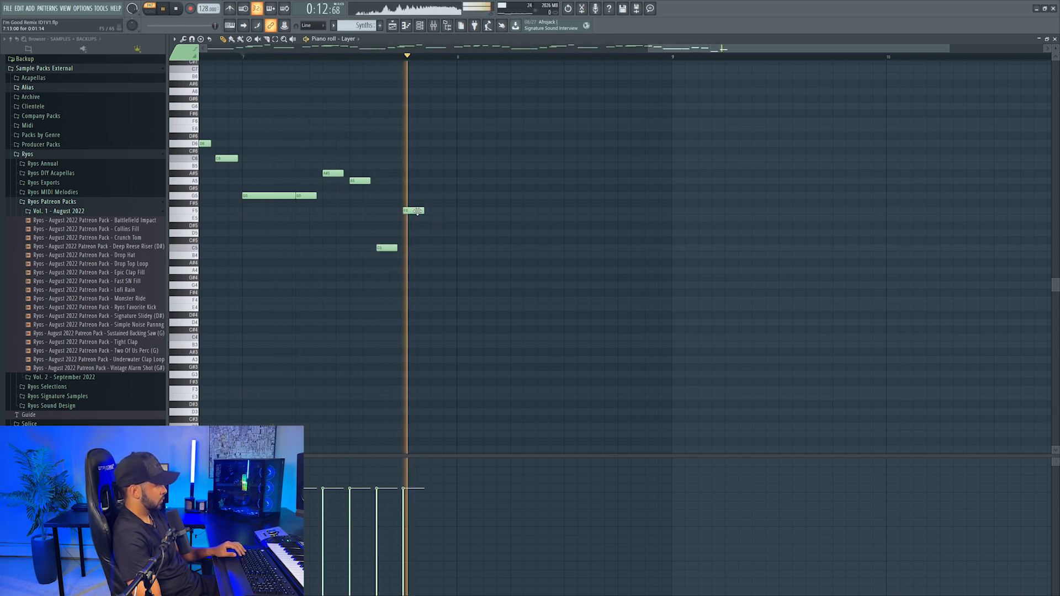
click(276, 196)
right_click(436, 196)
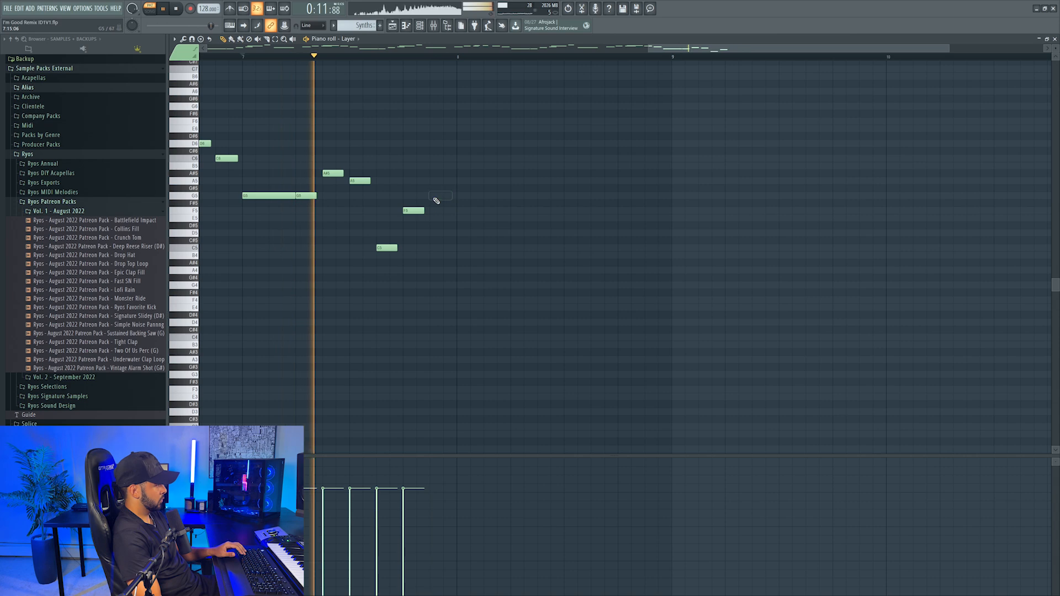
click(434, 196)
drag(487, 197, 590, 197)
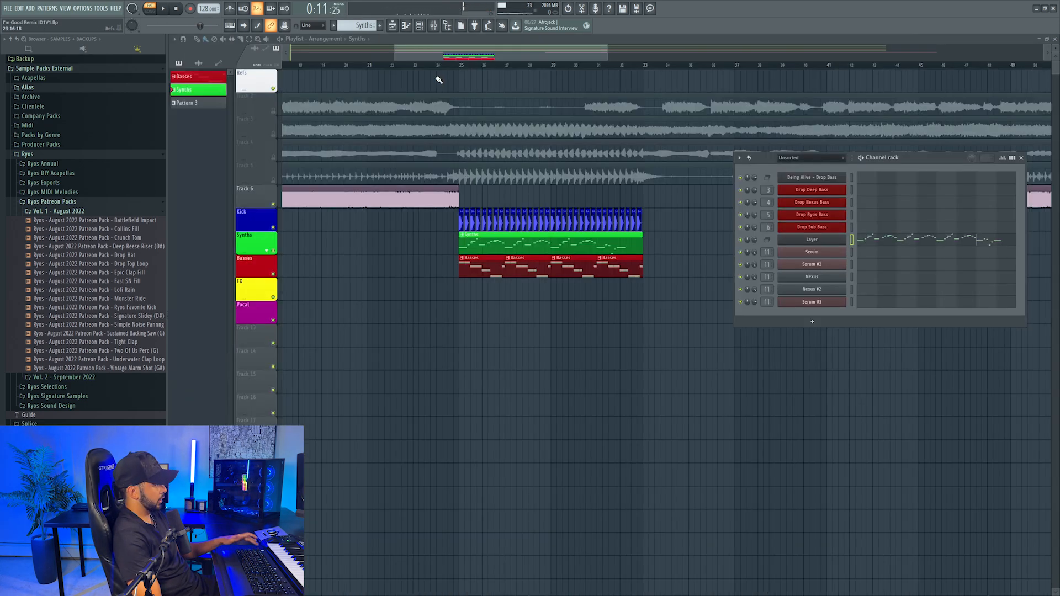
- Play the drop from bar 25 to audition the edited Synths melody together with the kick and basses
key(F6)
key(space)
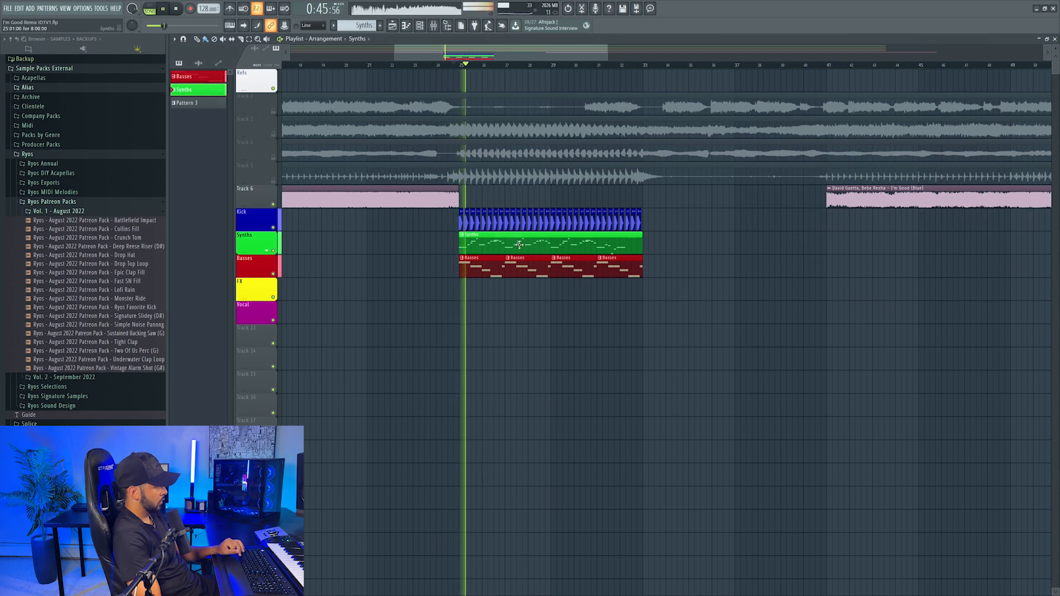
key(F7)
key(ctrl+b)
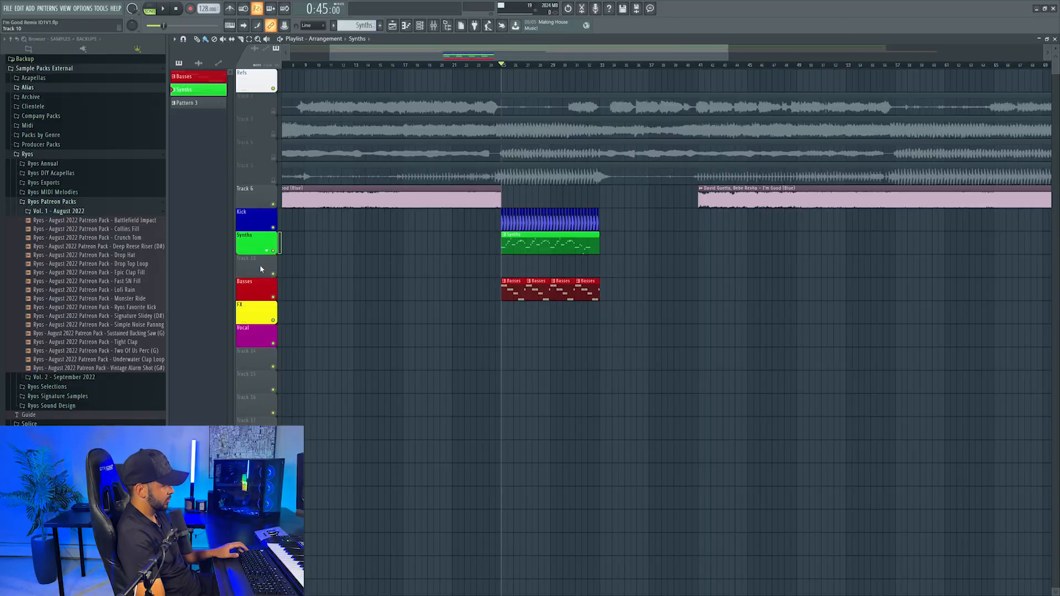
- Add four empty playlist tracks between the Kick and Synths tracks
scroll(267, 288, up, 1)
key(Insert)
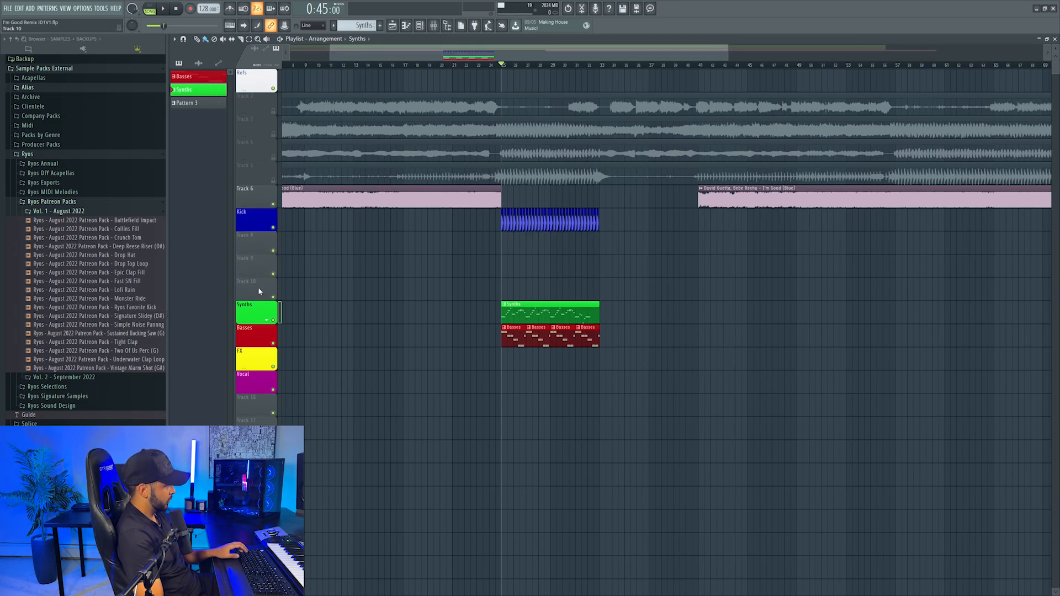
scroll(259, 333, down, 3)
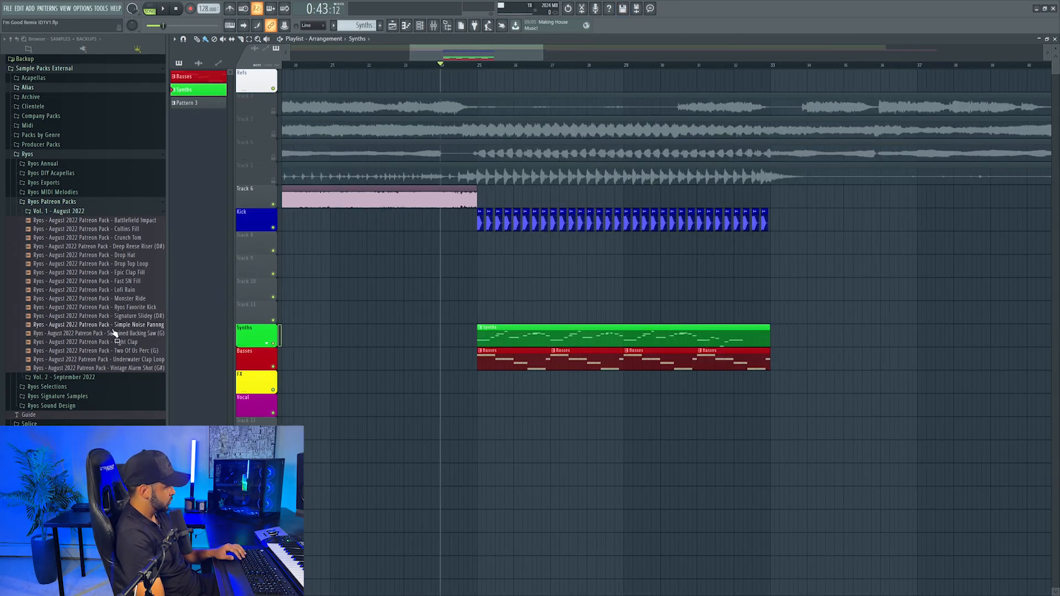
- Place the Monster Ride loop on Track 8 across the drop and replace its sample with Drop Crash (130 BPM)
click(119, 307)
drag(118, 307, 479, 243)
double_click(486, 244)
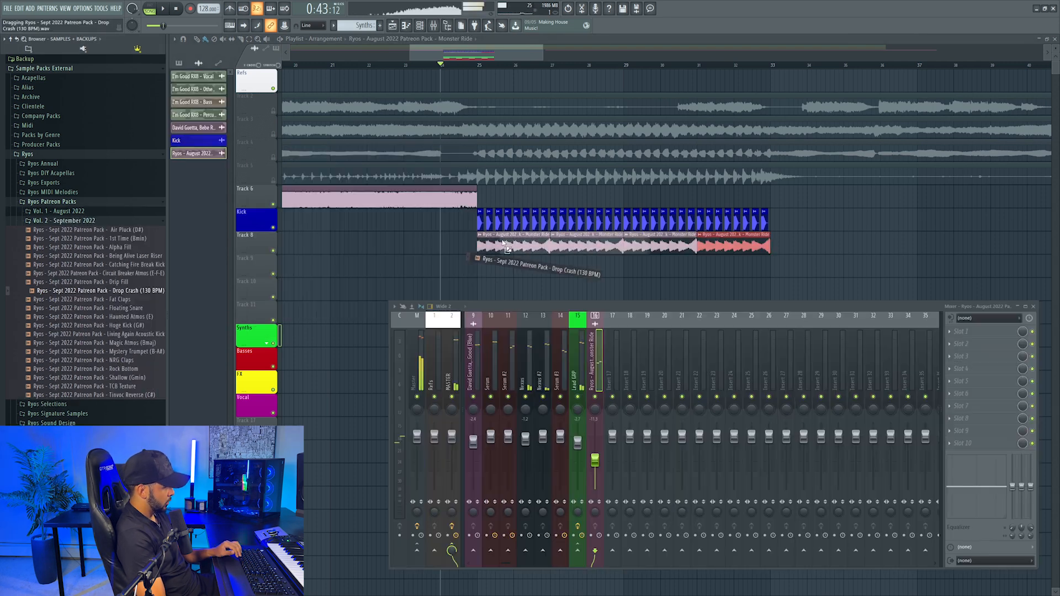
drag(503, 244, 486, 243)
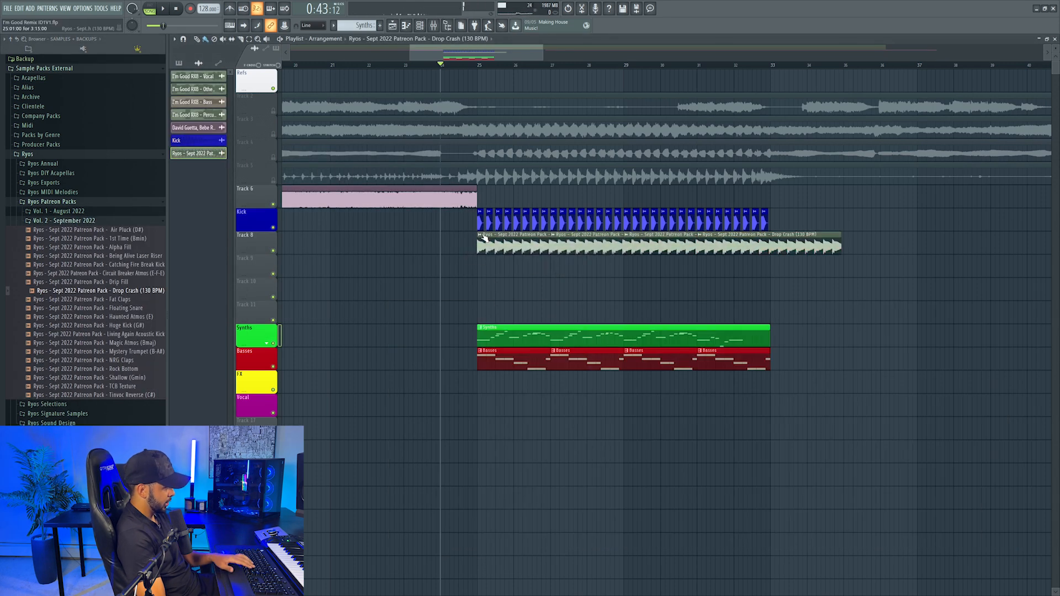
- Fit the Drop Crash loop to the project tempo and lay two four-bar clips on Track 8 from bar 25 to bar 33
right_click(479, 239)
click(561, 289)
click(539, 339)
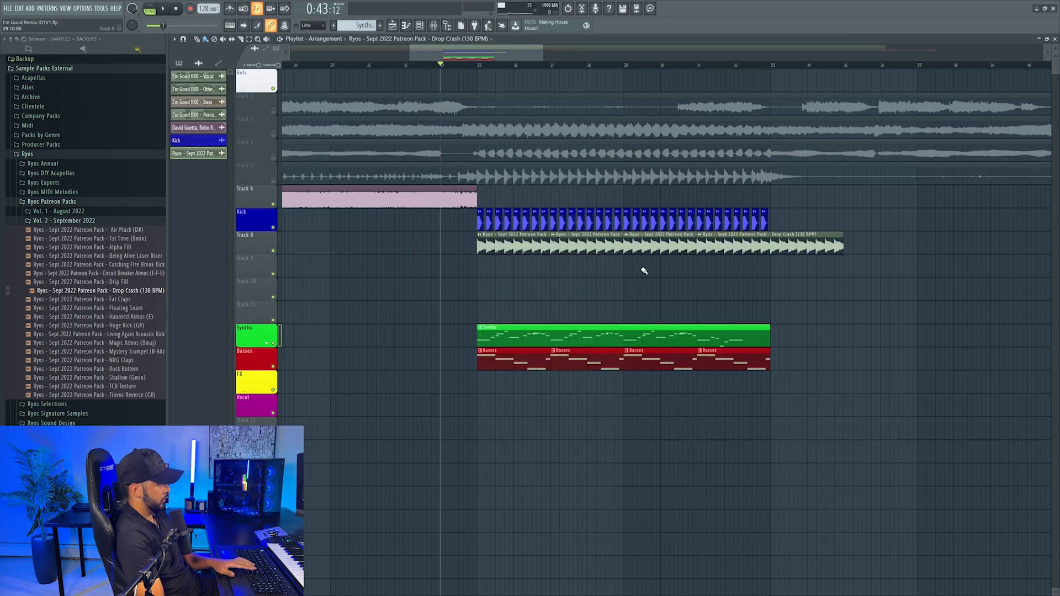
key(space)
click(658, 253)
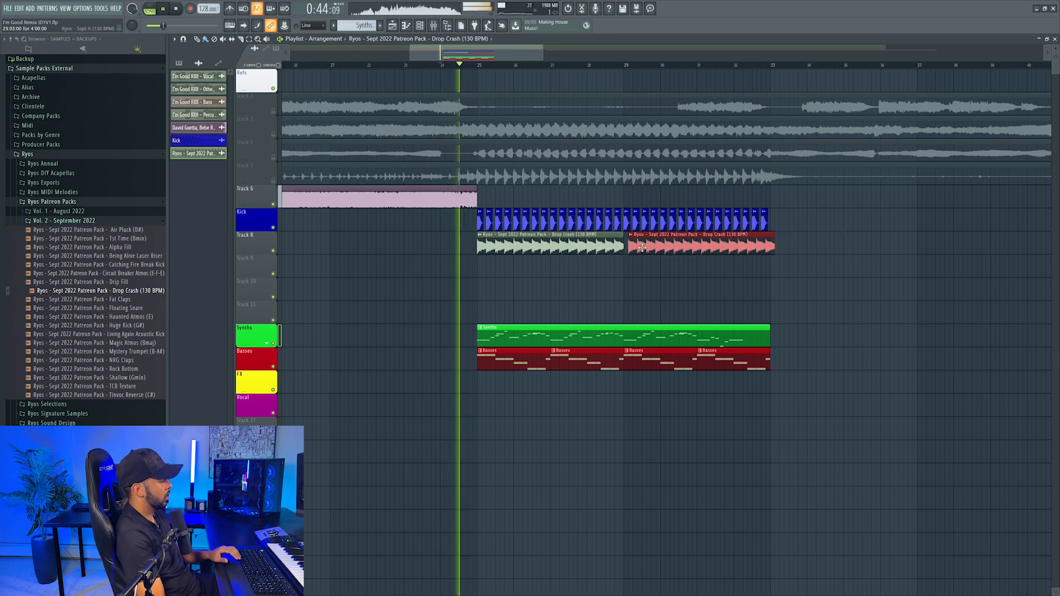
- Balance the crash's mixer level against the drop and load Kickstart 2 into the first effect slot of its mixer track
key(F9)
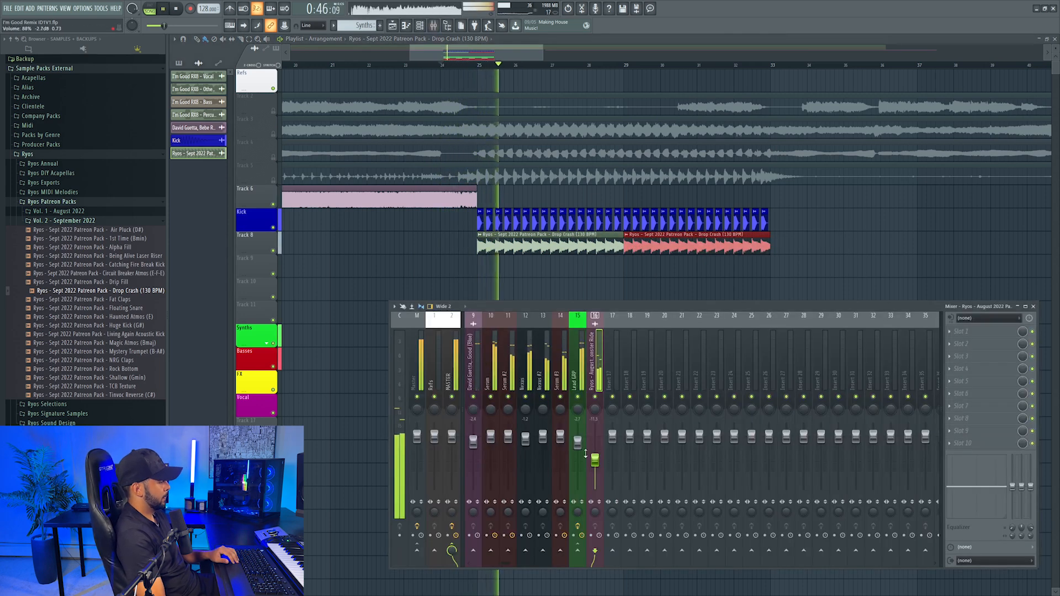
drag(594, 453, 595, 456)
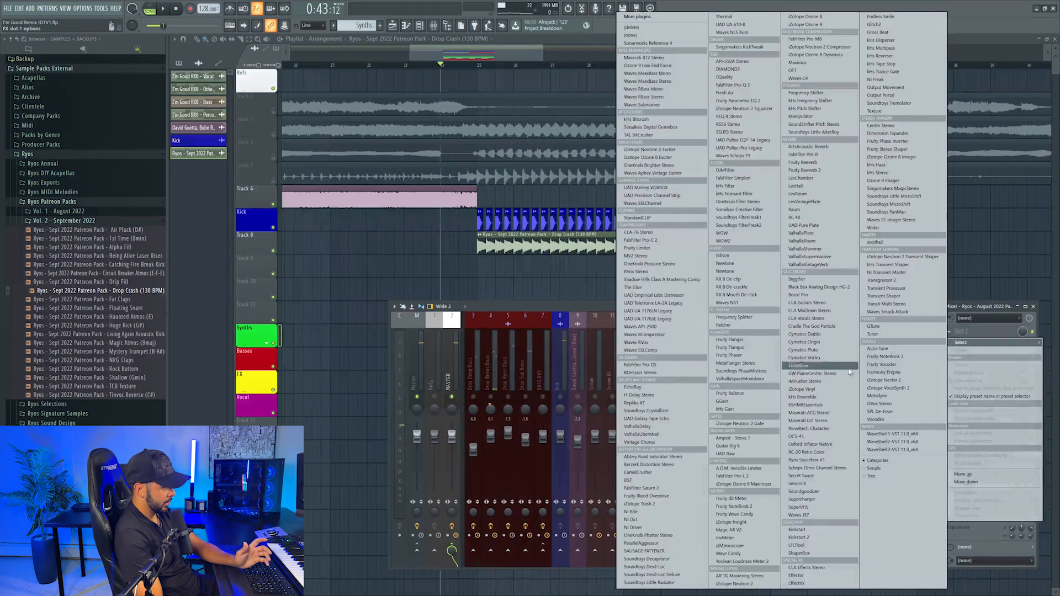
click(798, 539)
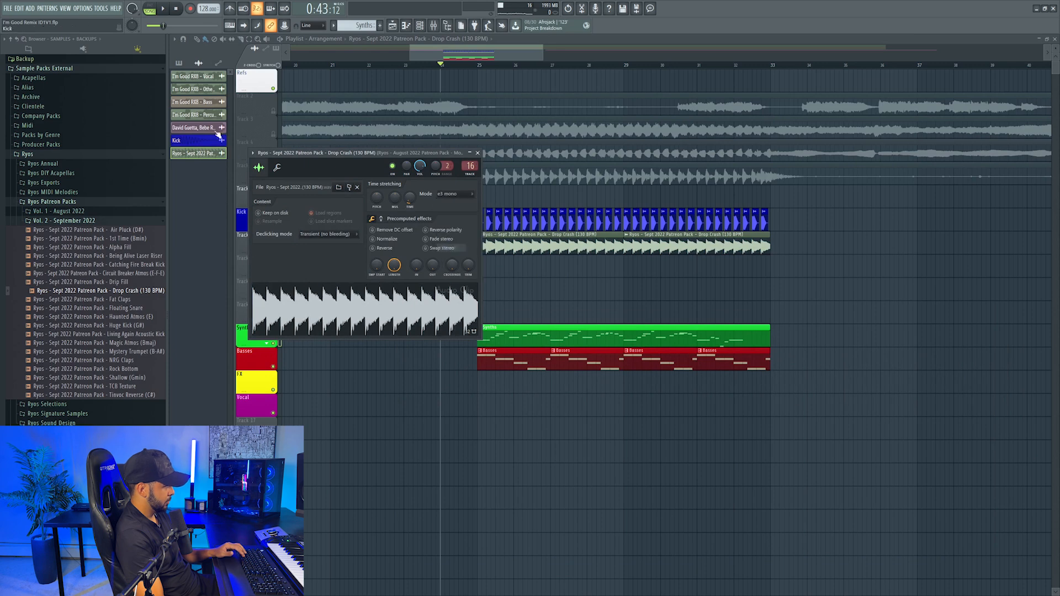
key(space)
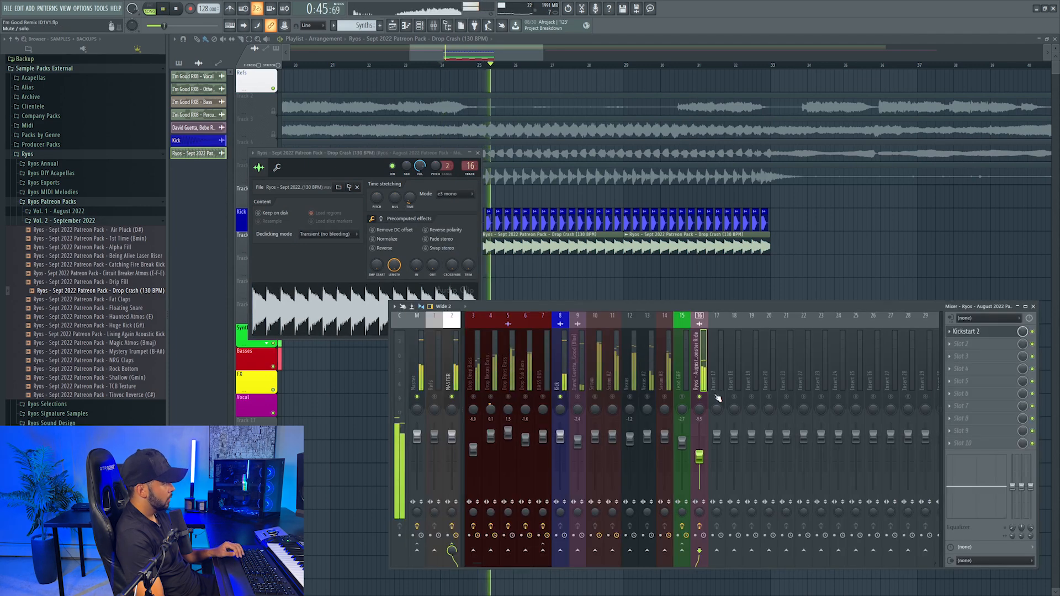
click(476, 153)
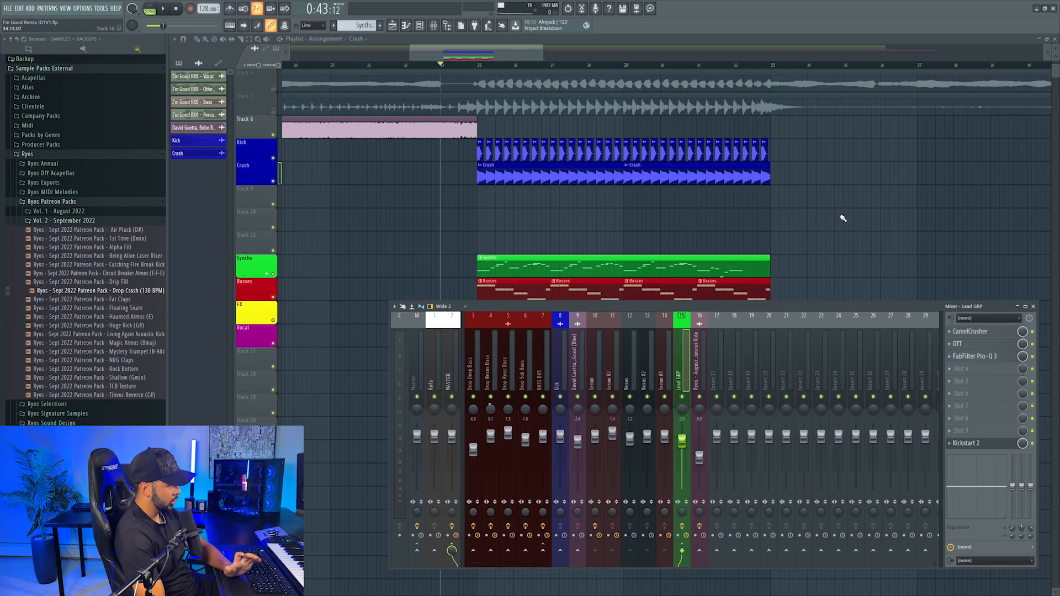
- Place the Being Alive DRP downlifter from the Knight signature samples on the FX track at bar 25 and match the clip's name and colour to the track
scroll(634, 229, down, 3)
scroll(494, 105, up, 2)
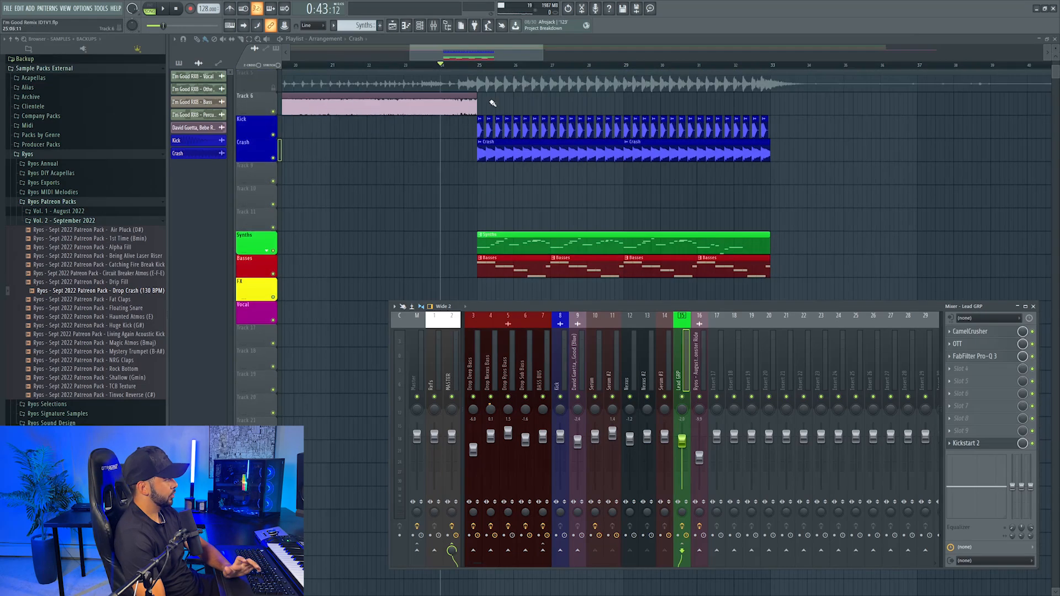
click(64, 221)
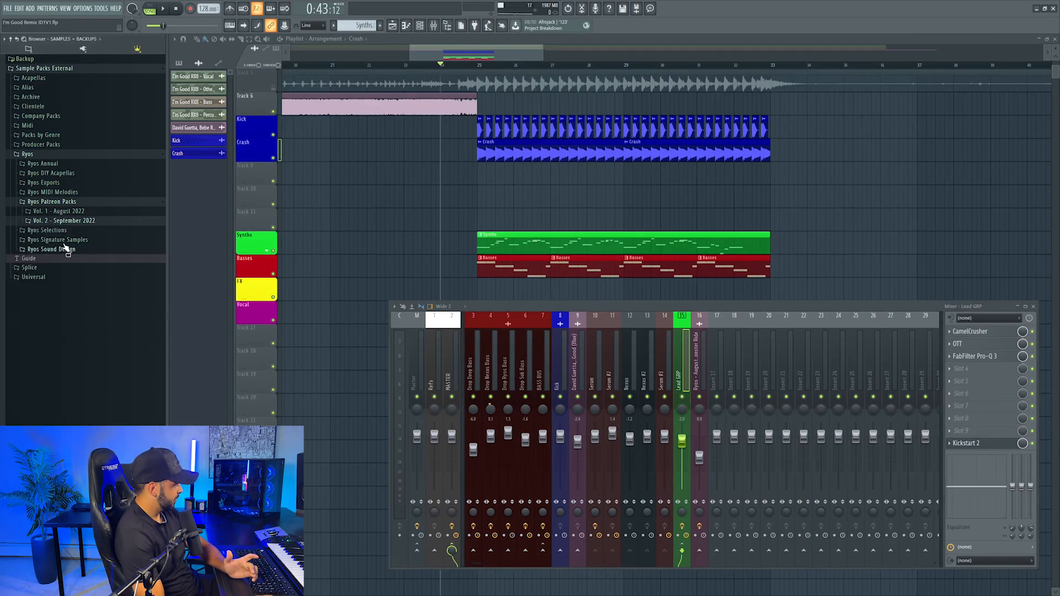
click(64, 242)
key(F9)
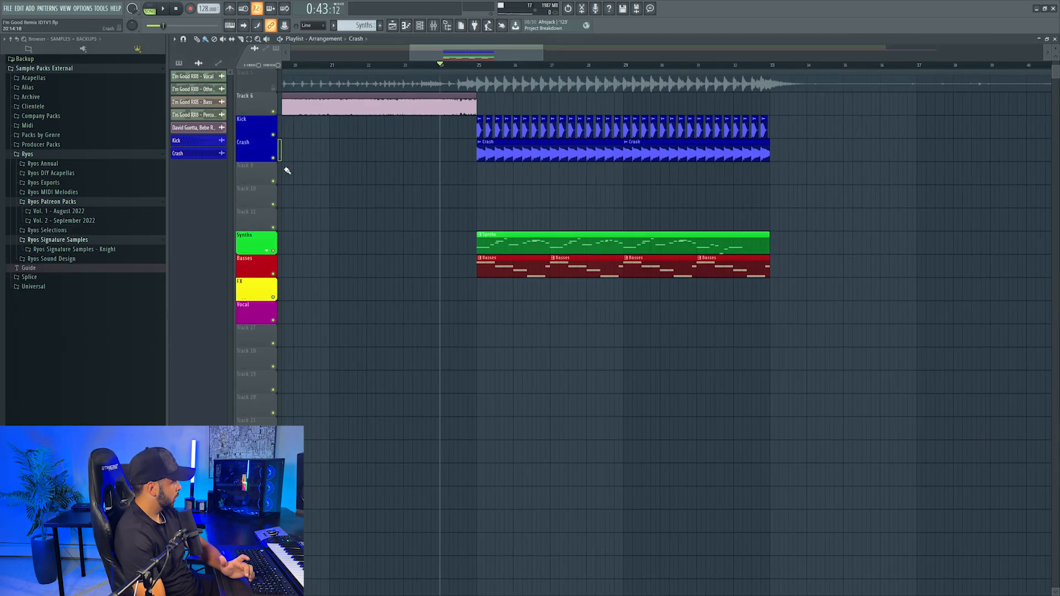
click(115, 250)
click(79, 280)
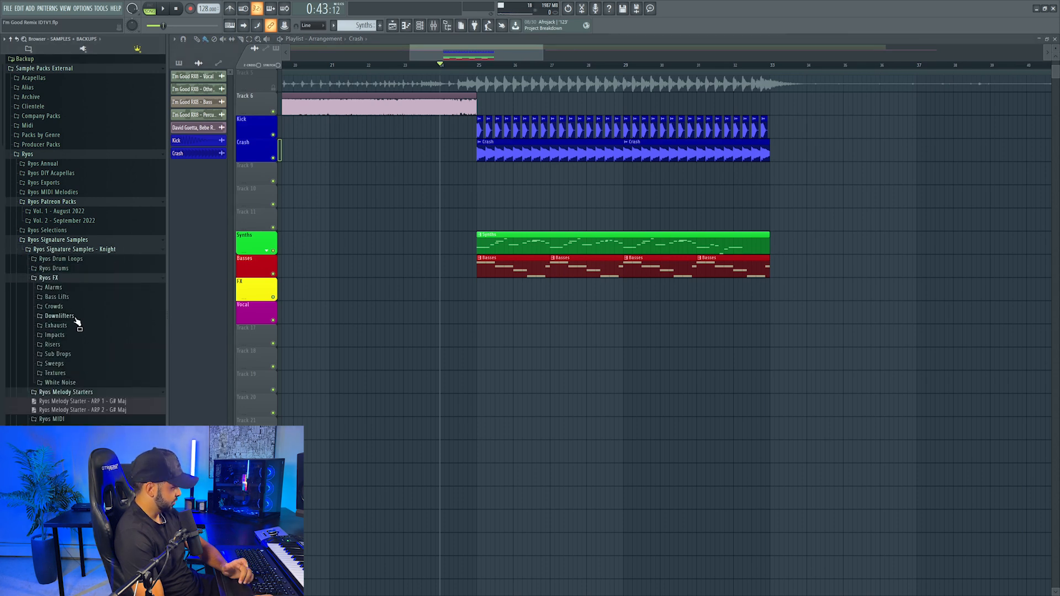
click(69, 316)
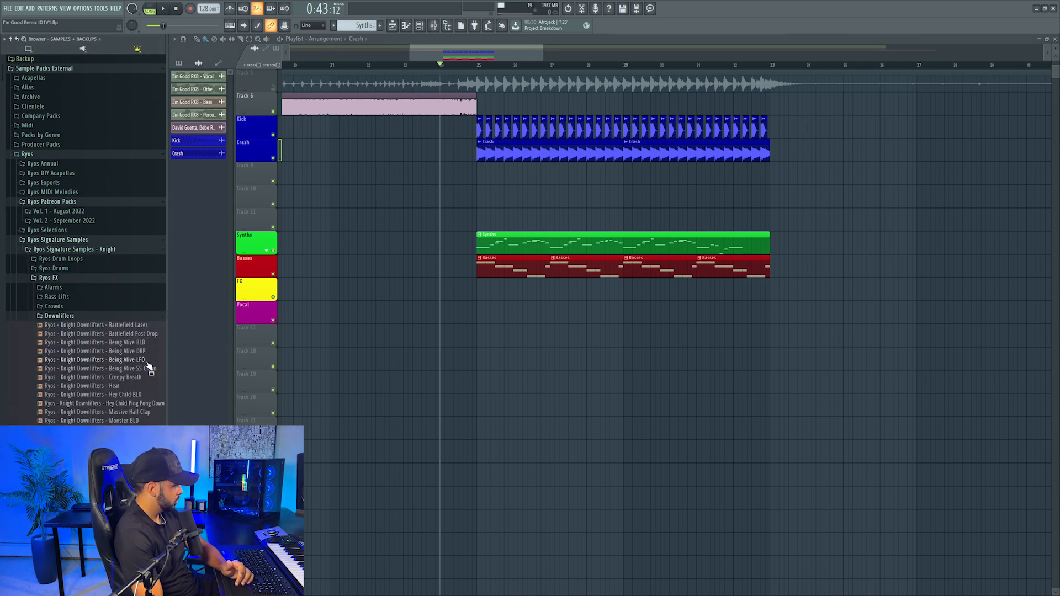
drag(162, 356, 507, 273)
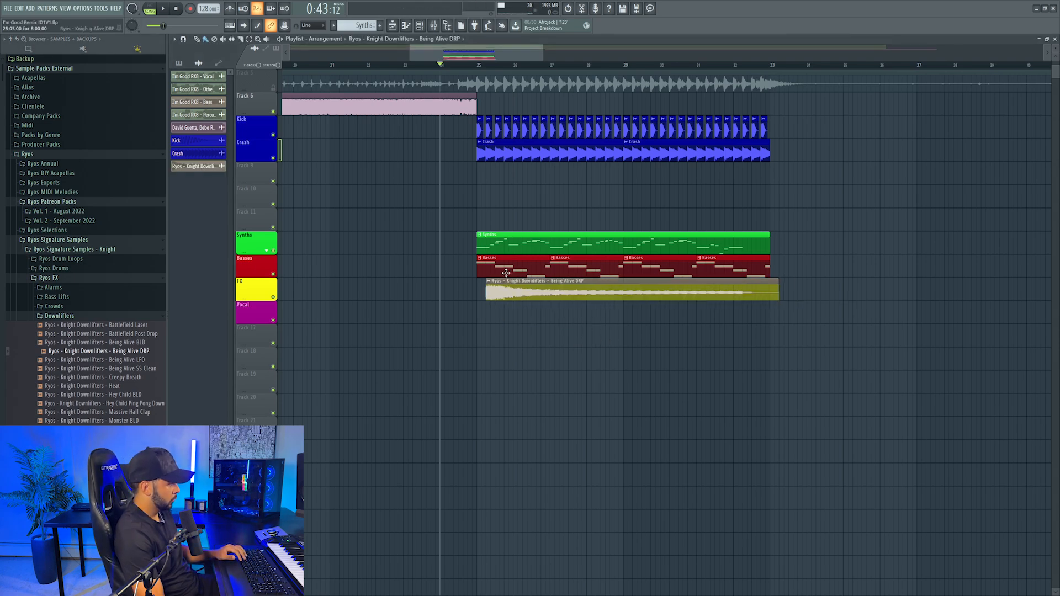
right_click(258, 277)
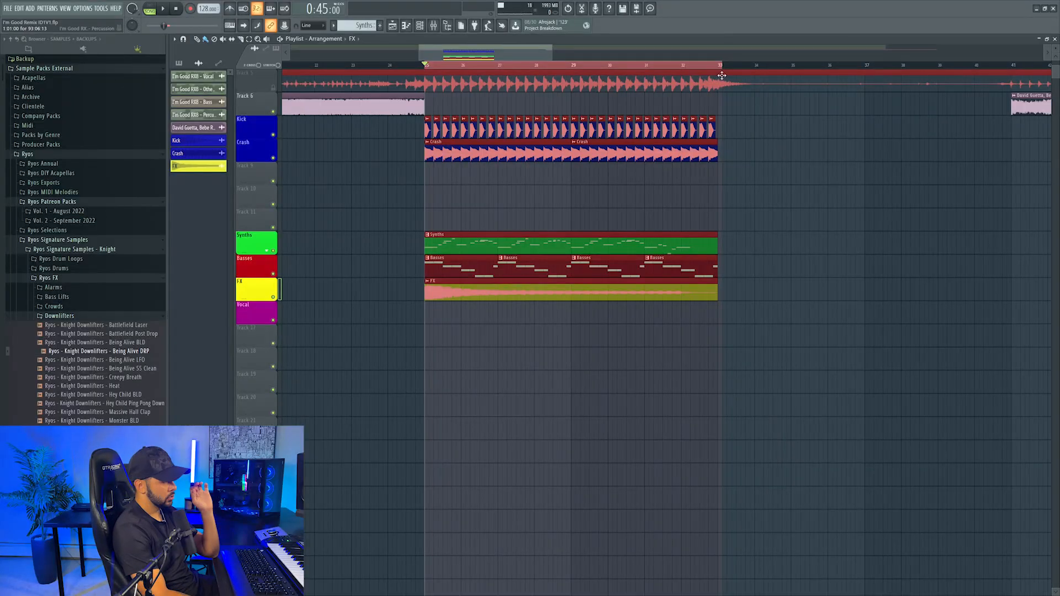
- Load ArtsAcoustic Reverb into slot 4 and ValhallaDelay into slot 5 of the Lead GRP mixer track
key(F9)
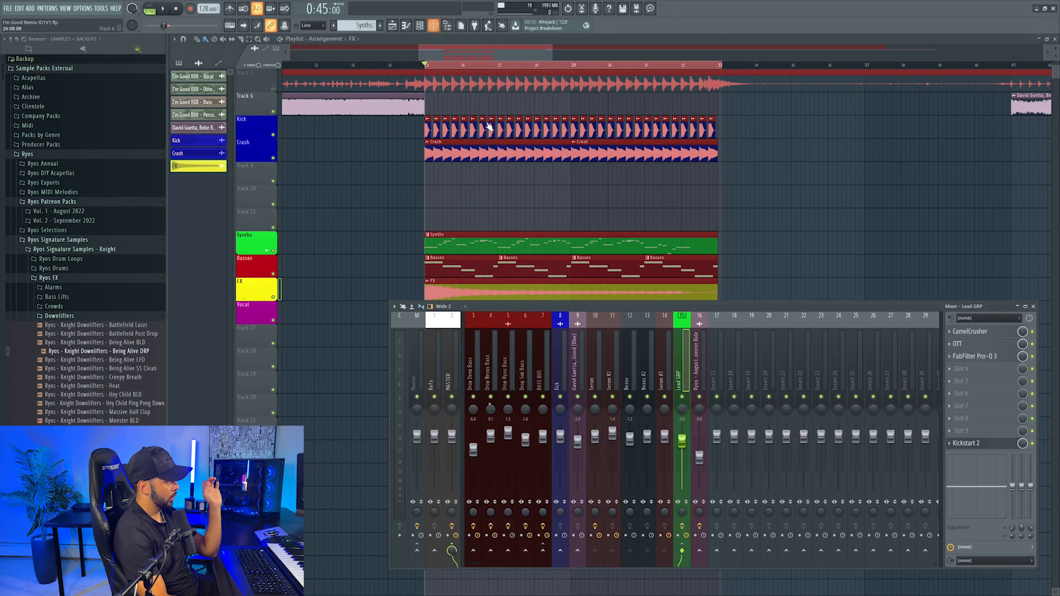
click(972, 369)
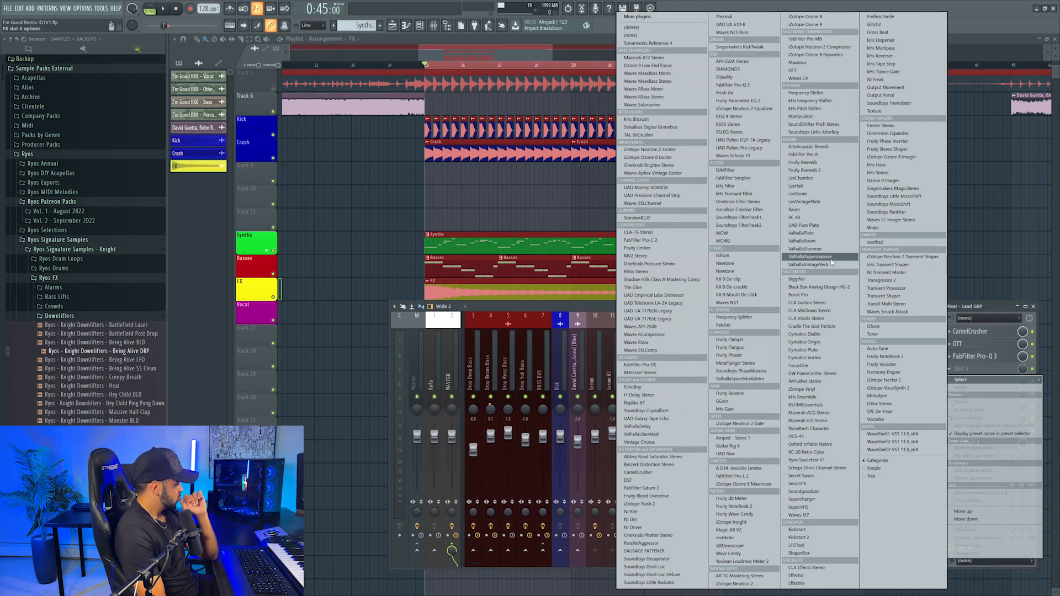
click(802, 154)
click(963, 381)
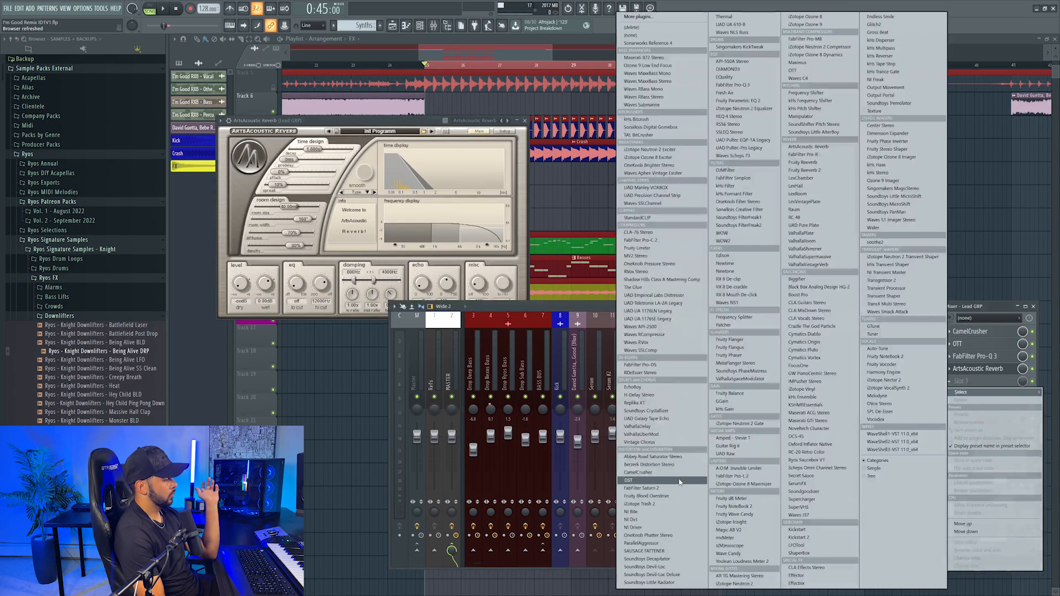
click(658, 430)
- Play the drop, setting ValhallaDelay's mix to 26% and the crash's mixer level to about -10.5 dB
key(space)
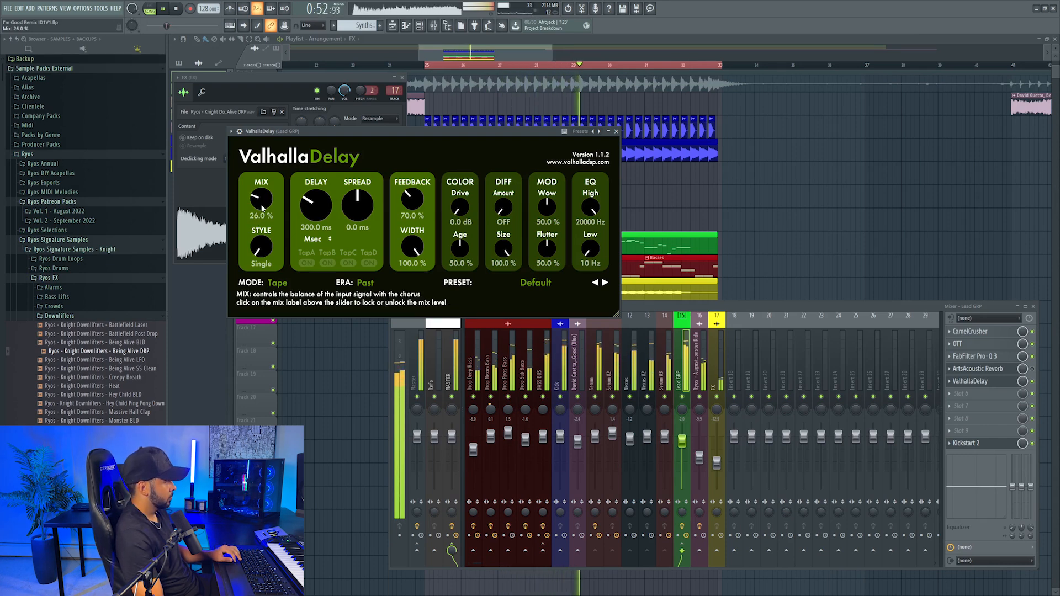
click(720, 468)
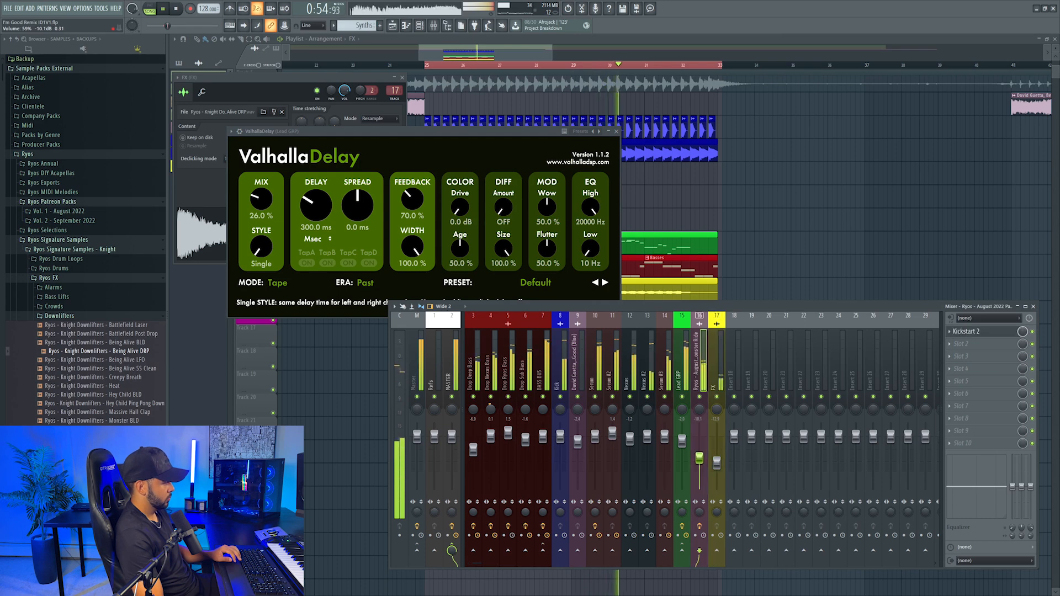
key(space)
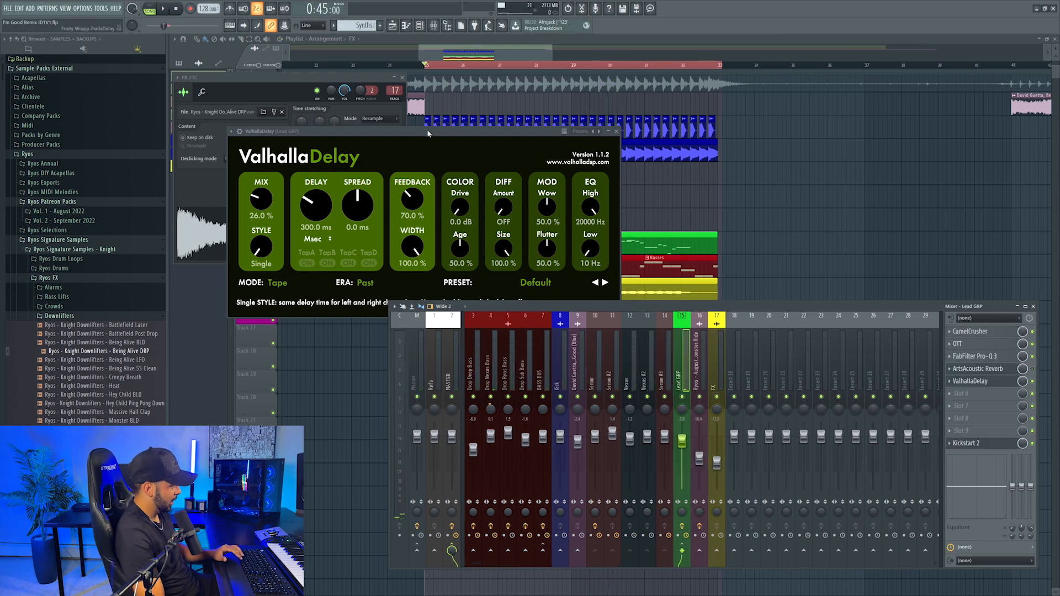
- Solo the Lead GRP and sync ValhallaDelay's delay time to a dotted 1/8 note
drag(431, 130, 561, 135)
right_click(687, 400)
click(443, 241)
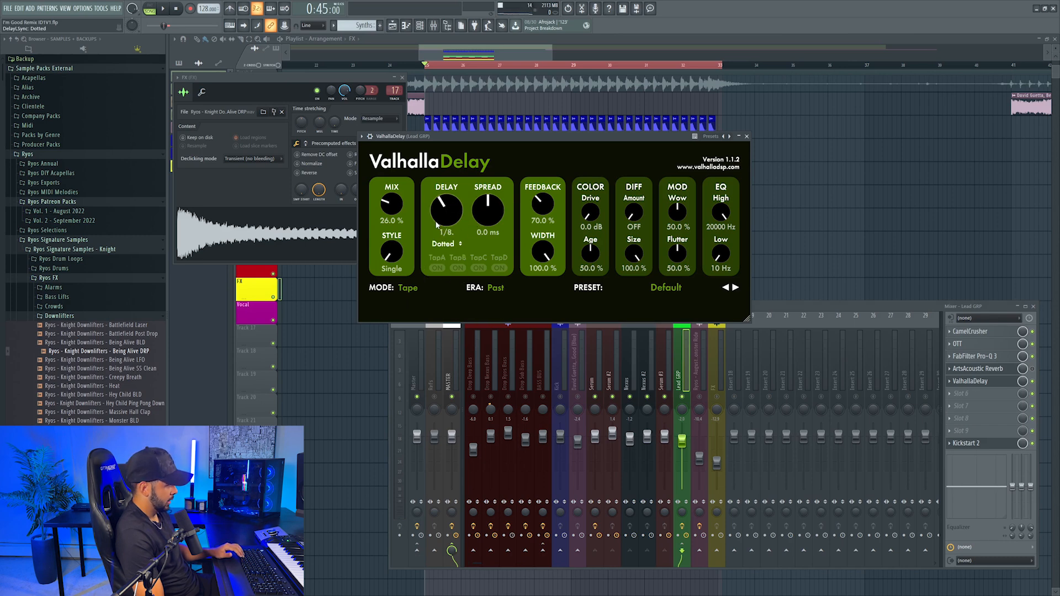
key(space)
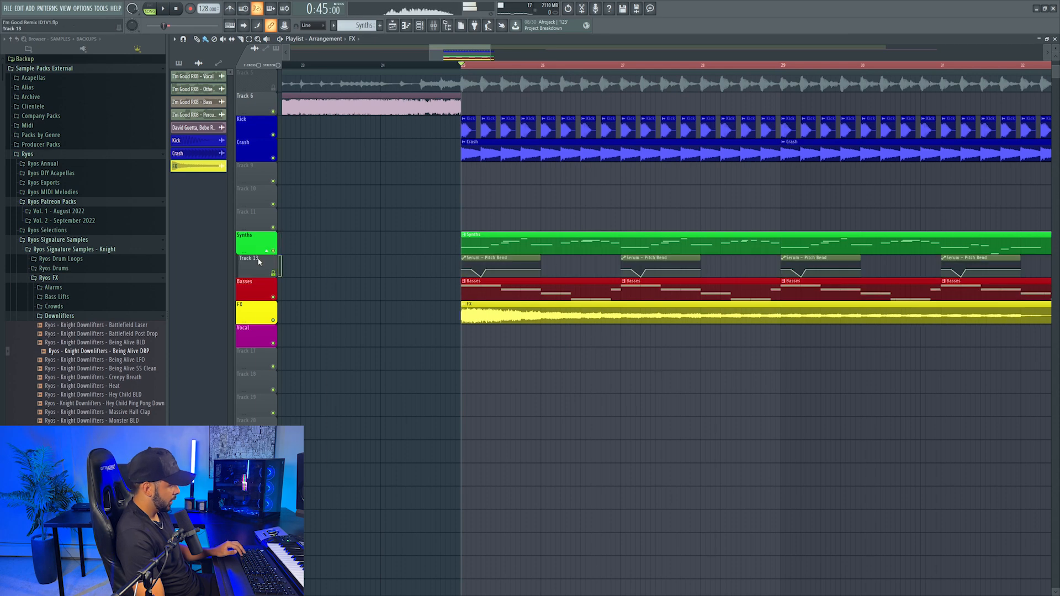
- Insert a track below Synths and create an automation clip over bars 25 to 27 for the Lead GRP's ArtsAcoustic Reverb mix level
right_click(260, 256)
click(279, 422)
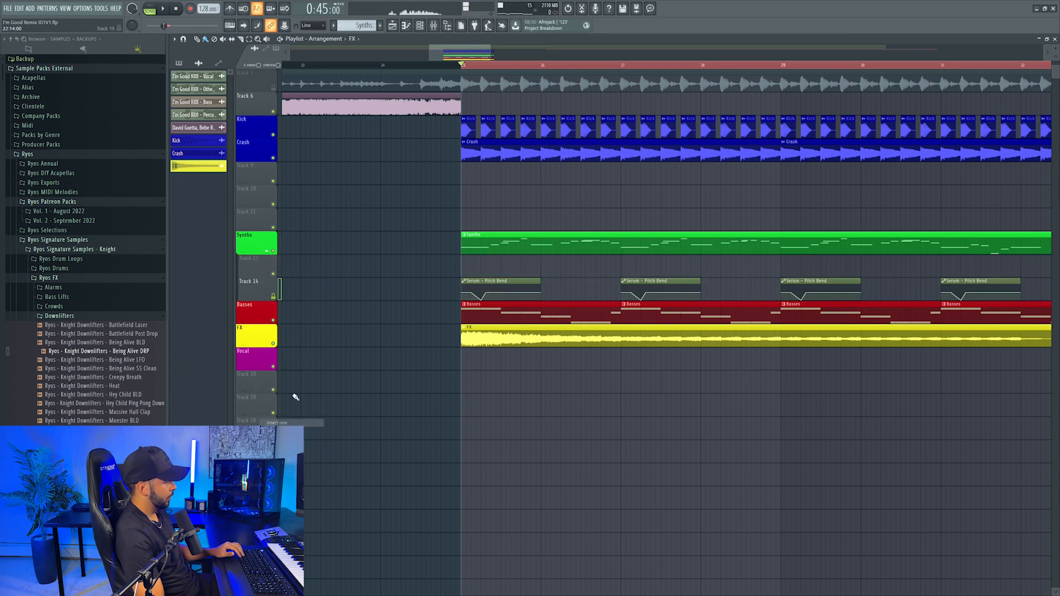
scroll(450, 81, down, 1)
drag(461, 66, 616, 83)
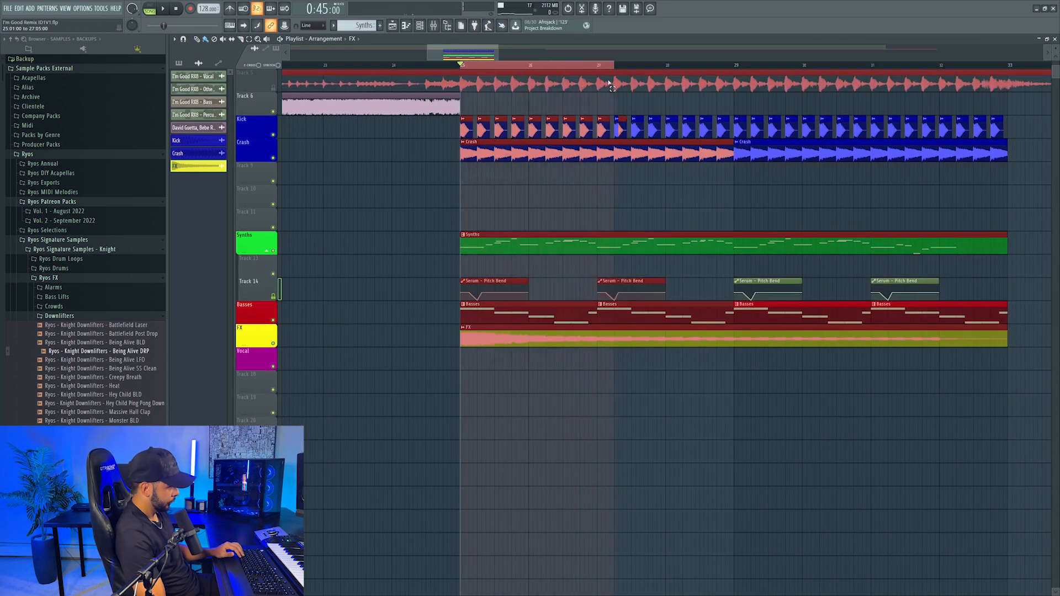
click(433, 27)
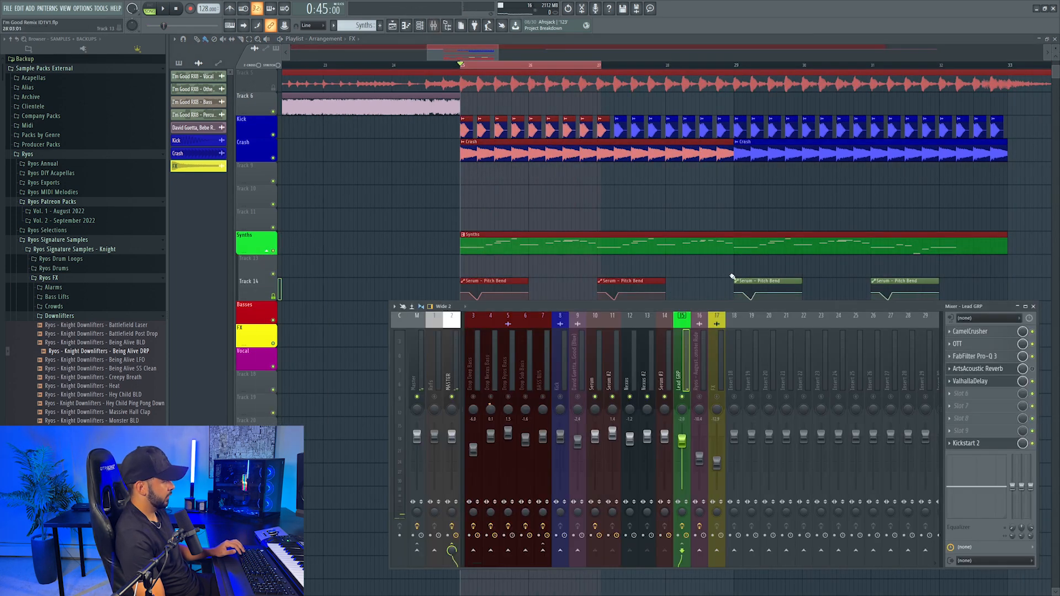
right_click(1022, 368)
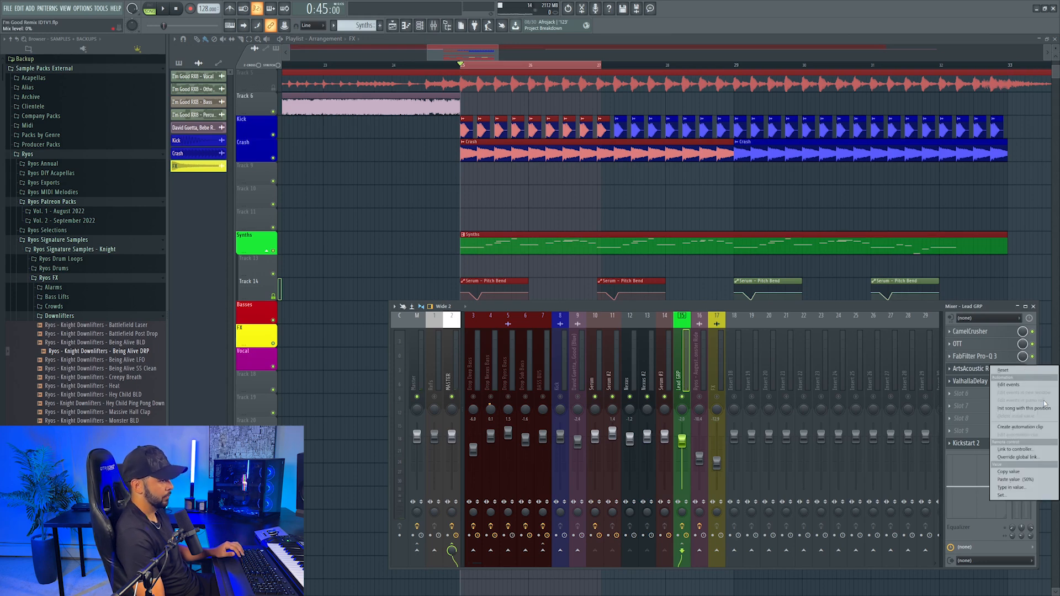
click(1038, 427)
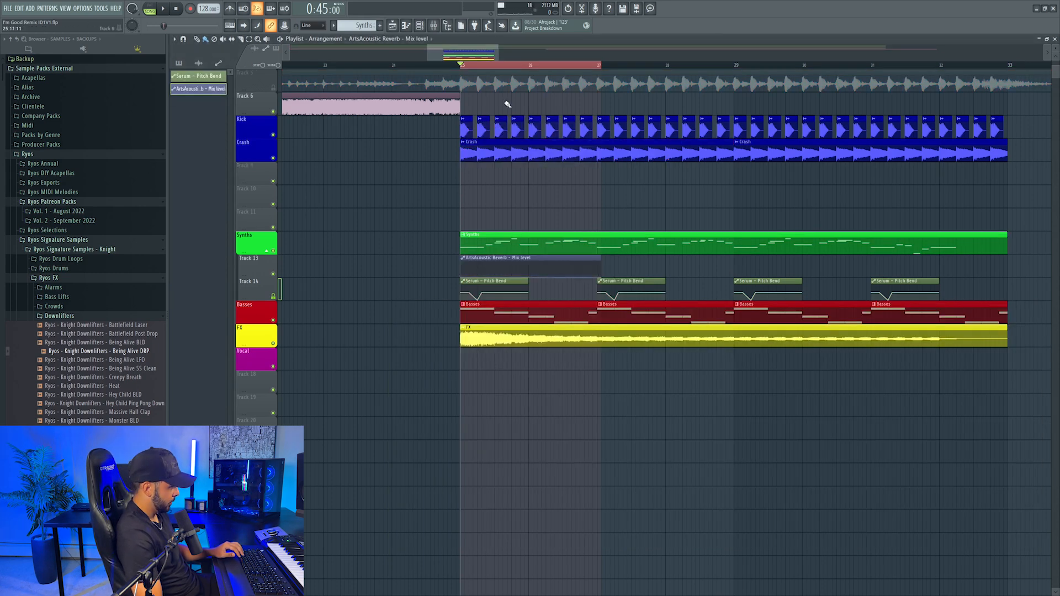
- Shape the reverb mix automation to ramp up over bar 26's first beat and drop straight back down, and play it back
scroll(515, 72, up, 3)
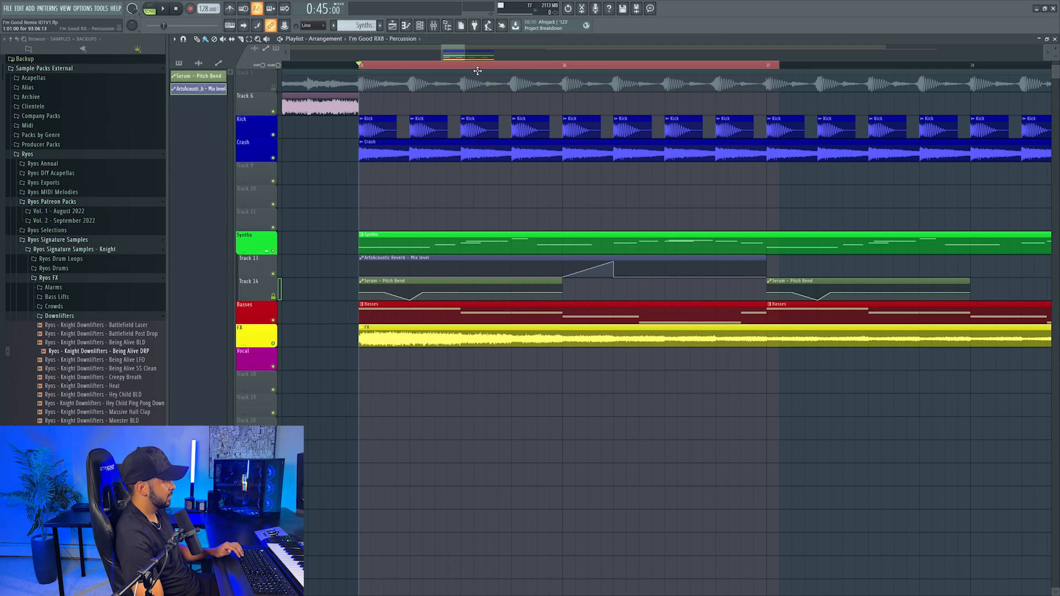
scroll(478, 71, down, 3)
key(space)
key(F9)
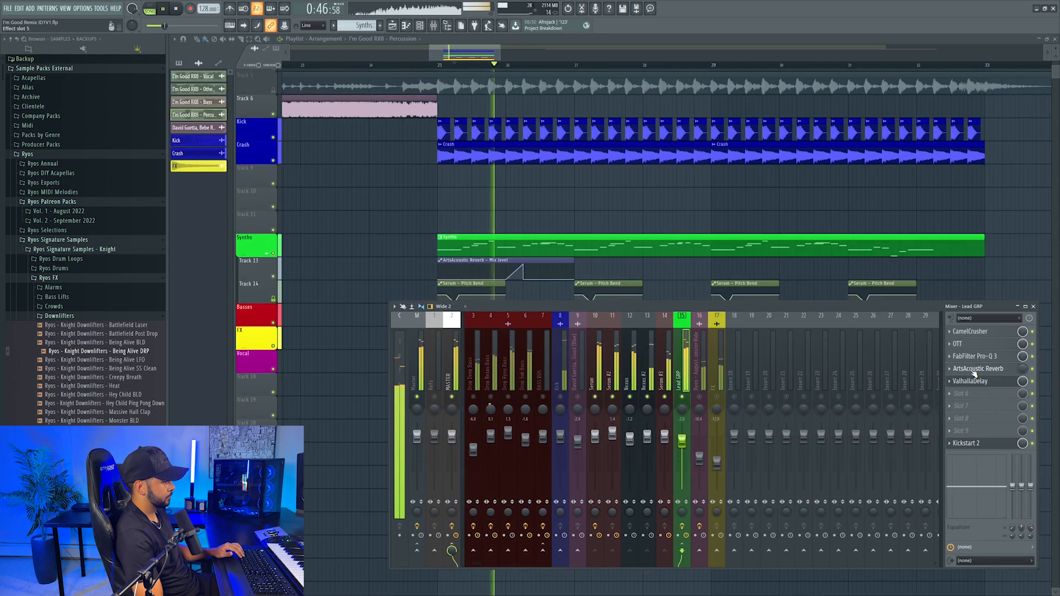
- Duplicate the ArtsAcoustic Reverb mix automation clip so it repeats from bar 27 to bar 31
click(974, 370)
click(524, 120)
click(489, 66)
click(489, 67)
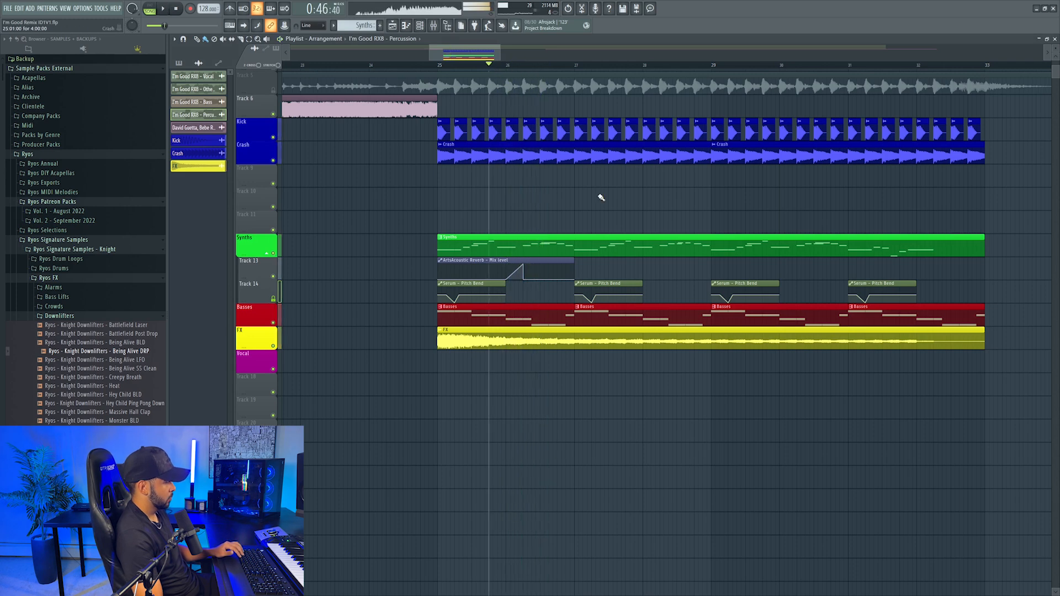
drag(572, 263, 711, 262)
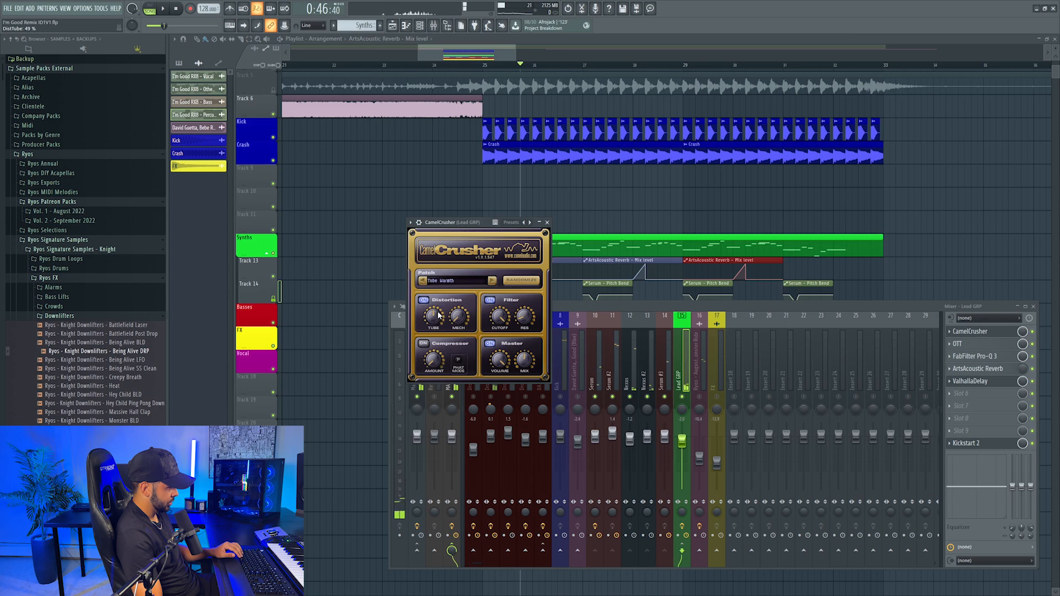
- Set CamelCrusher's tube distortion on the Lead GRP to 58% while playing the drop
key(space)
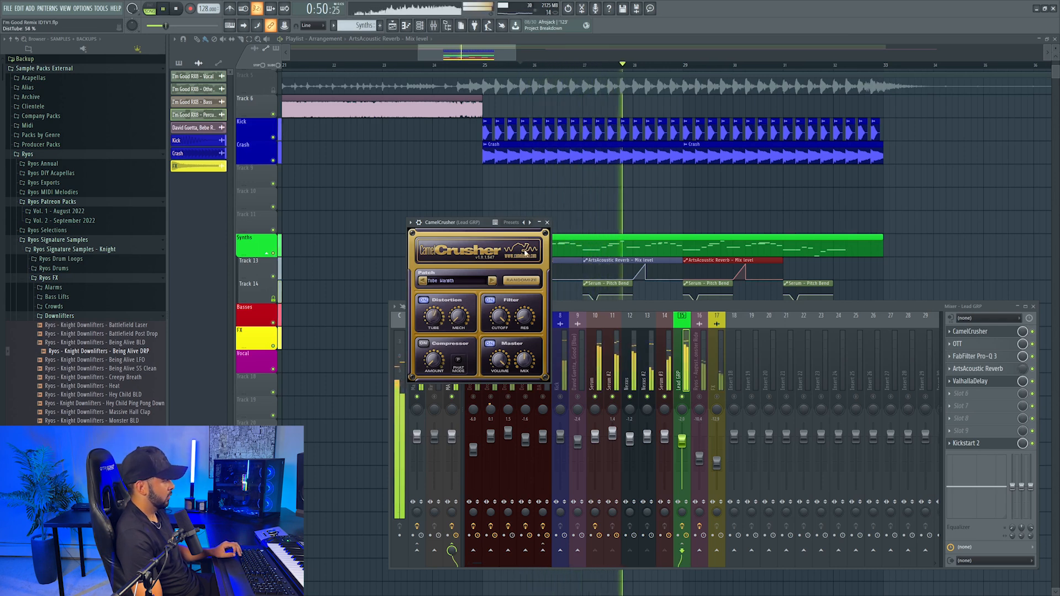
click(547, 222)
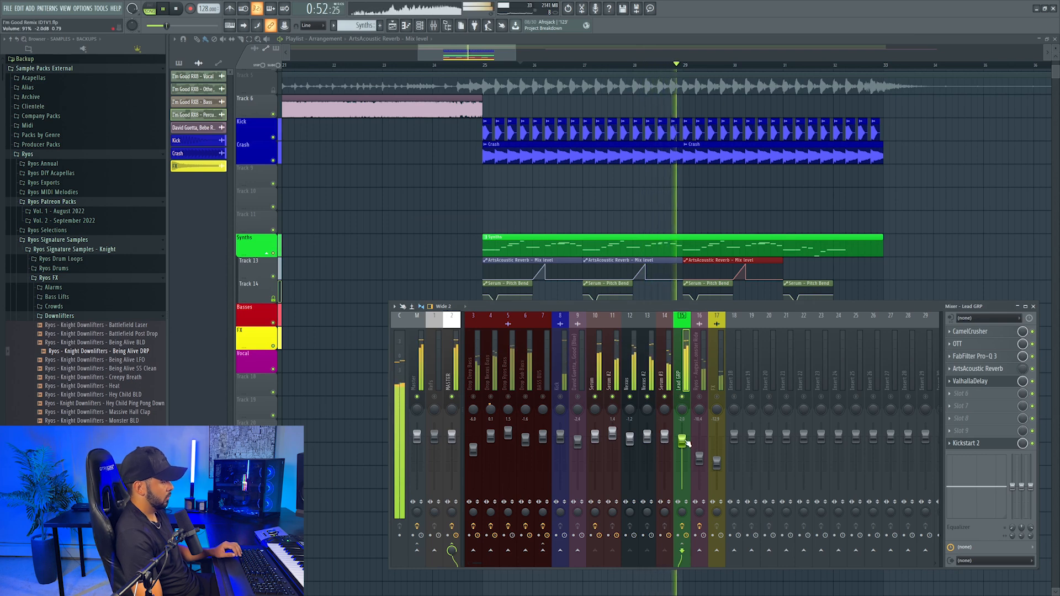
key(space)
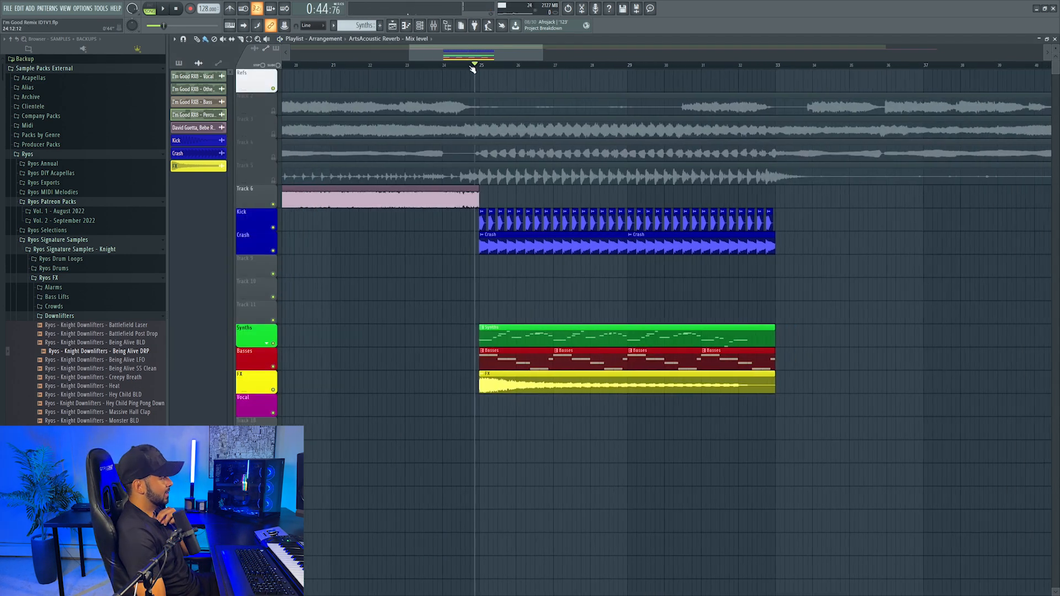
- Solo the vocal stem on Track 2, play its phrase leading into the drop and cue playback just before bar 25
scroll(473, 65, down, 2)
scroll(469, 67, down, 3)
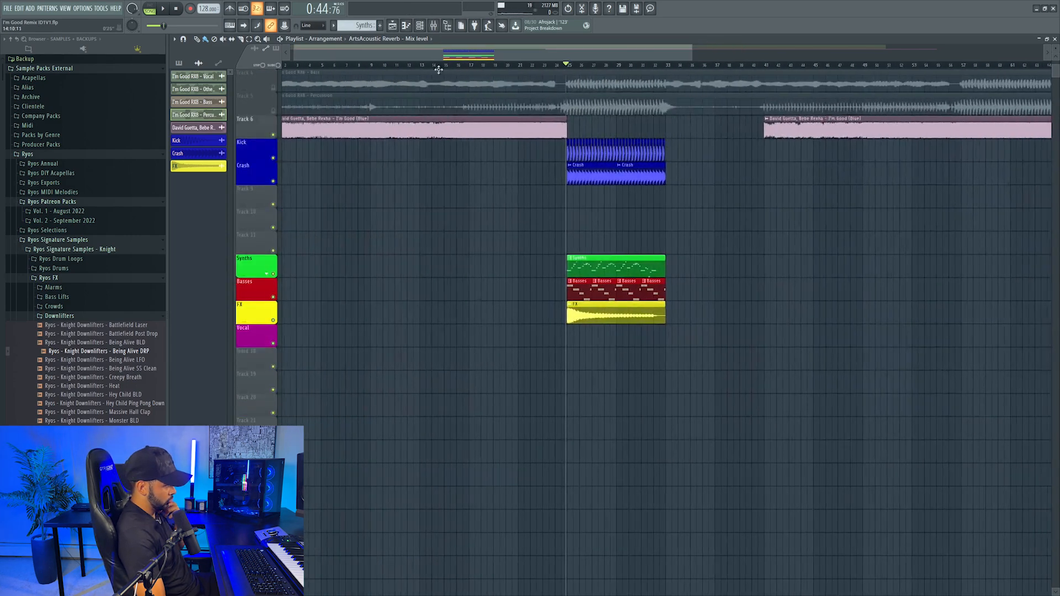
drag(425, 54, 463, 54)
ctrl+click(274, 109)
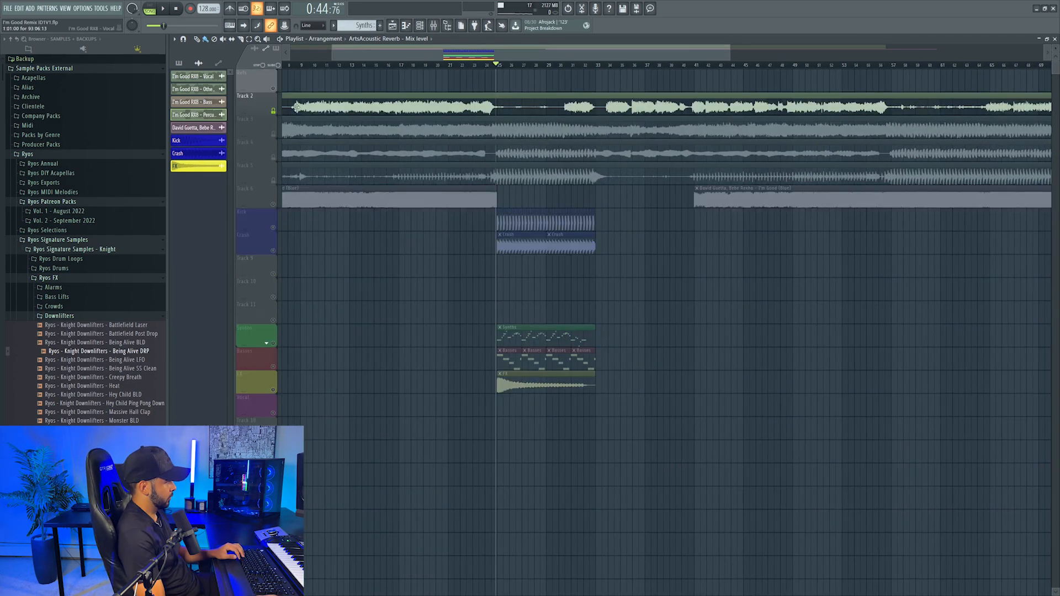
click(479, 63)
key(space)
scroll(476, 64, up, 3)
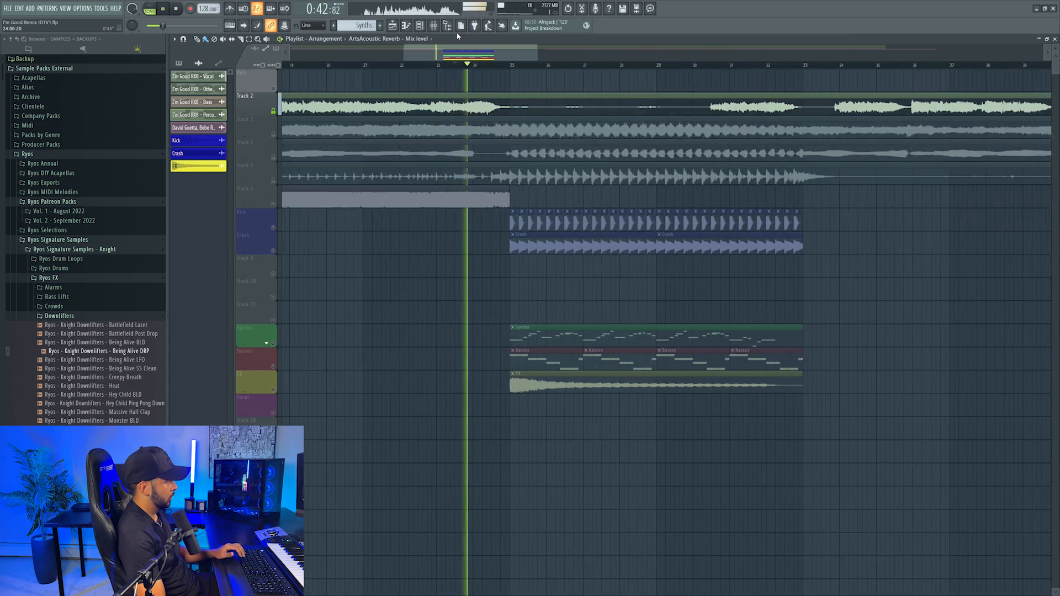
click(435, 26)
scroll(495, 66, down, 3)
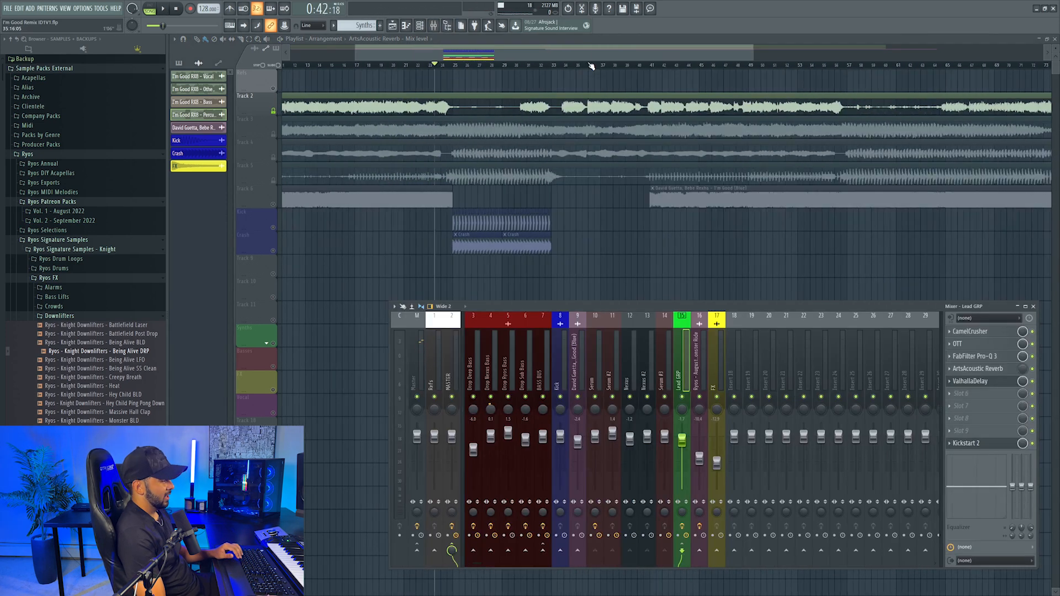
key(F9)
drag(446, 71, 569, 71)
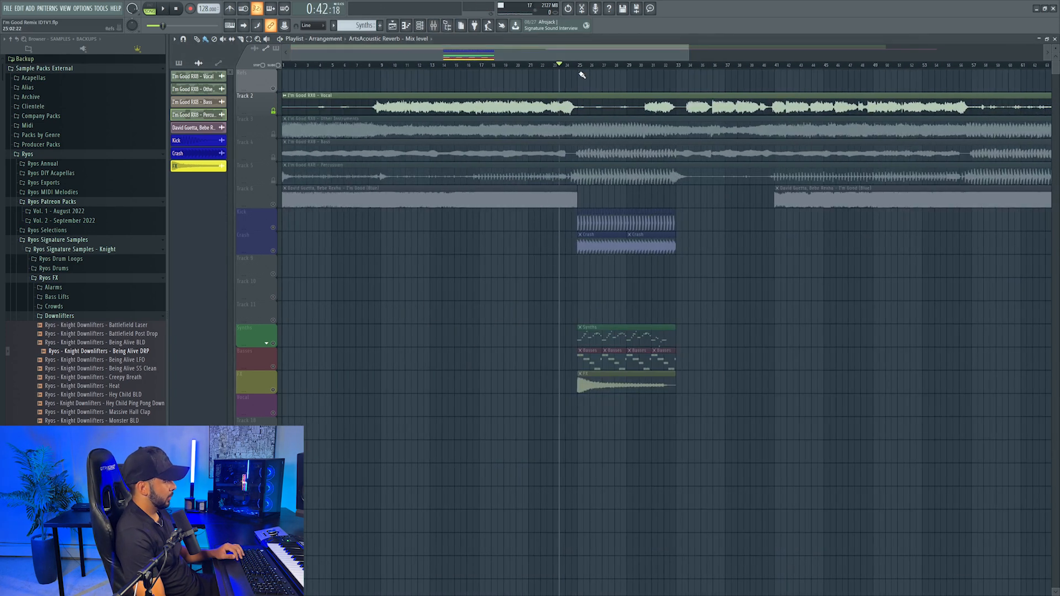
scroll(573, 68, up, 2)
click(562, 65)
- Route the vocal stem to mixer track 18 and load a Valhalla reverb into its first effect slot
double_click(565, 107)
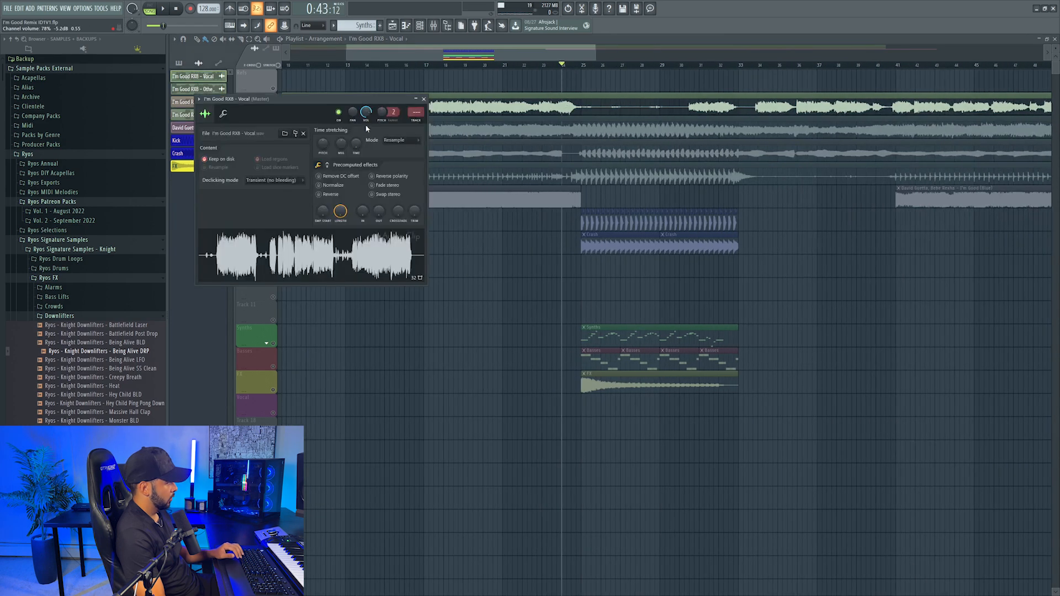
click(417, 121)
click(949, 332)
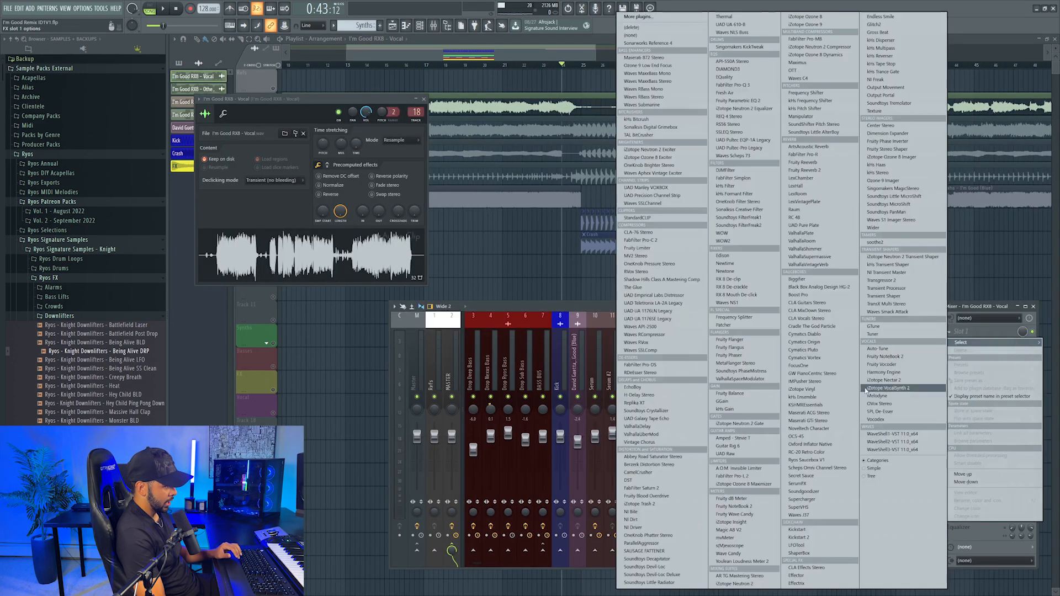
click(825, 259)
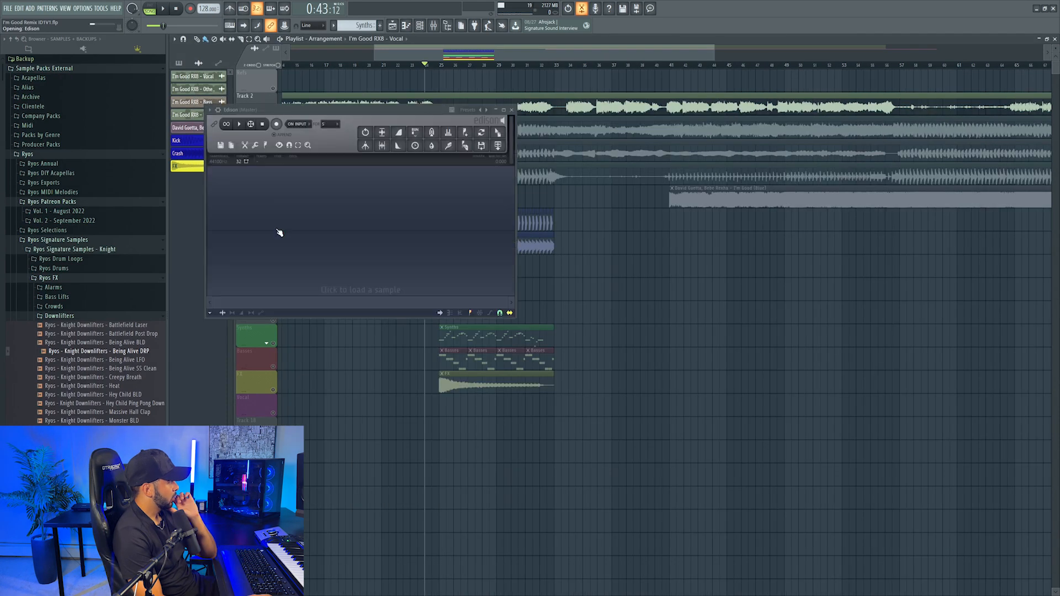
- Record the reverbed end of the vocal into Edison and place the recording on Track 11 at bar 25
click(168, 9)
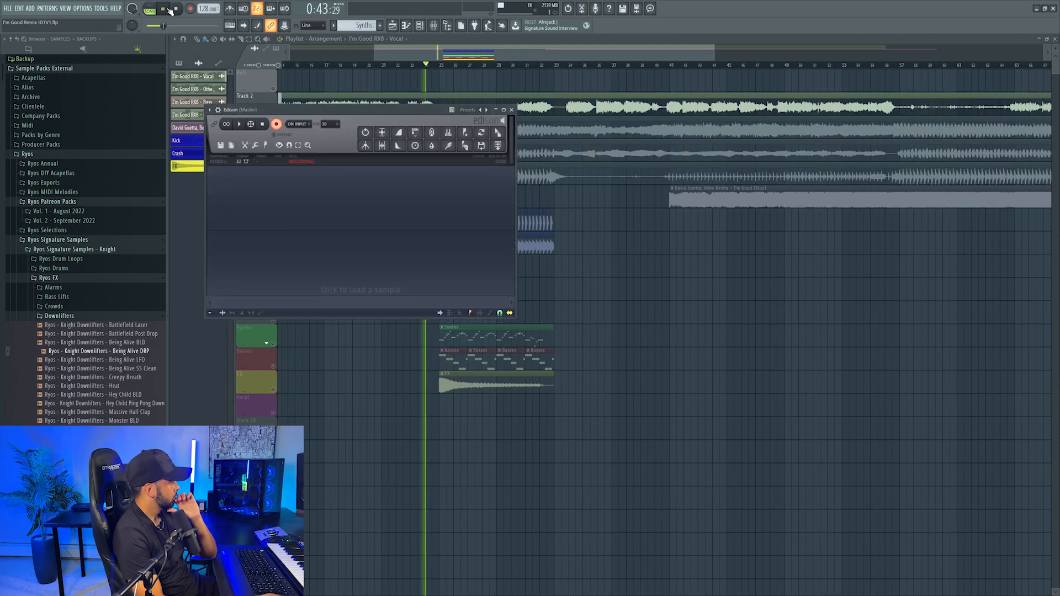
drag(338, 114, 811, 208)
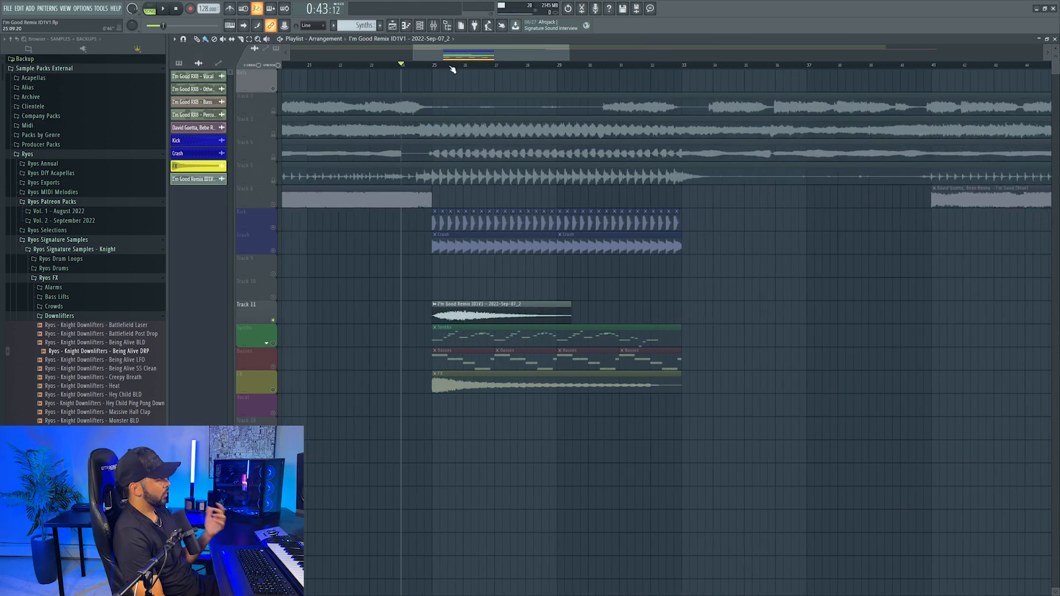
scroll(451, 68, up, 3)
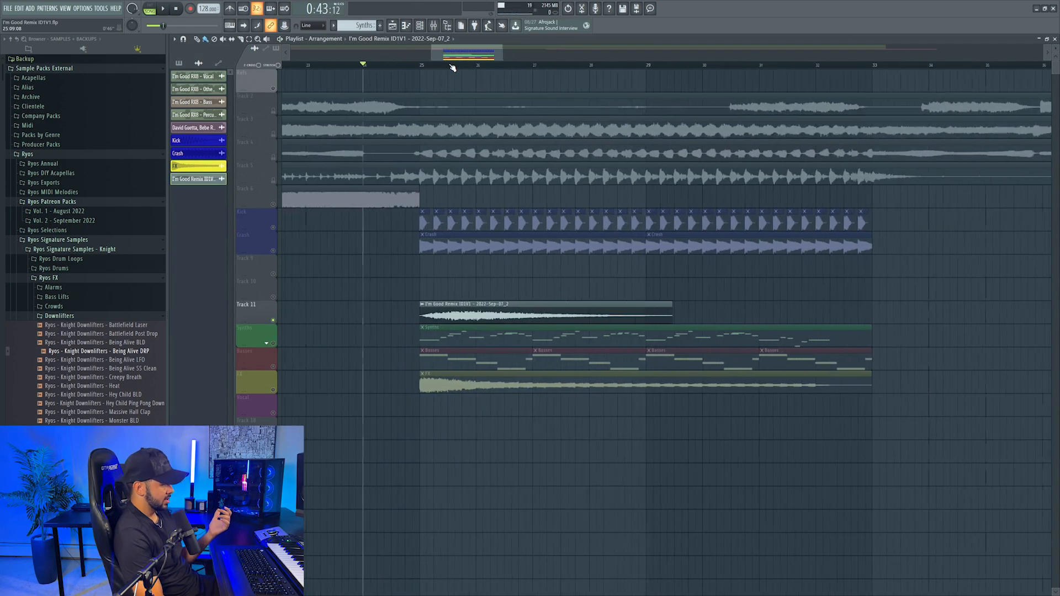
- Solo Track 11 and play the recorded vocal tail from just after the start of bar 25
right_click(273, 321)
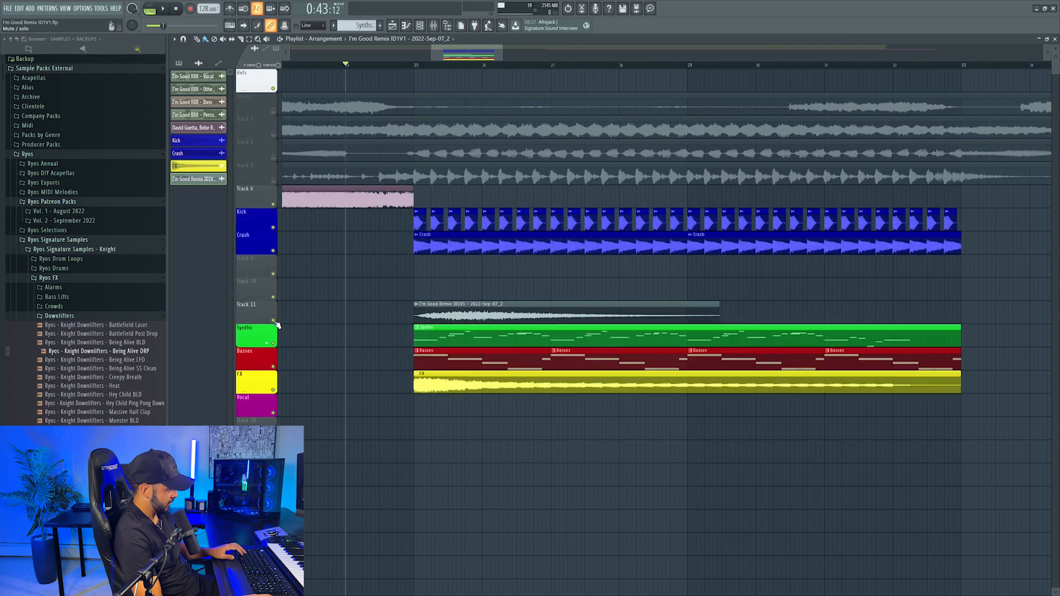
right_click(272, 321)
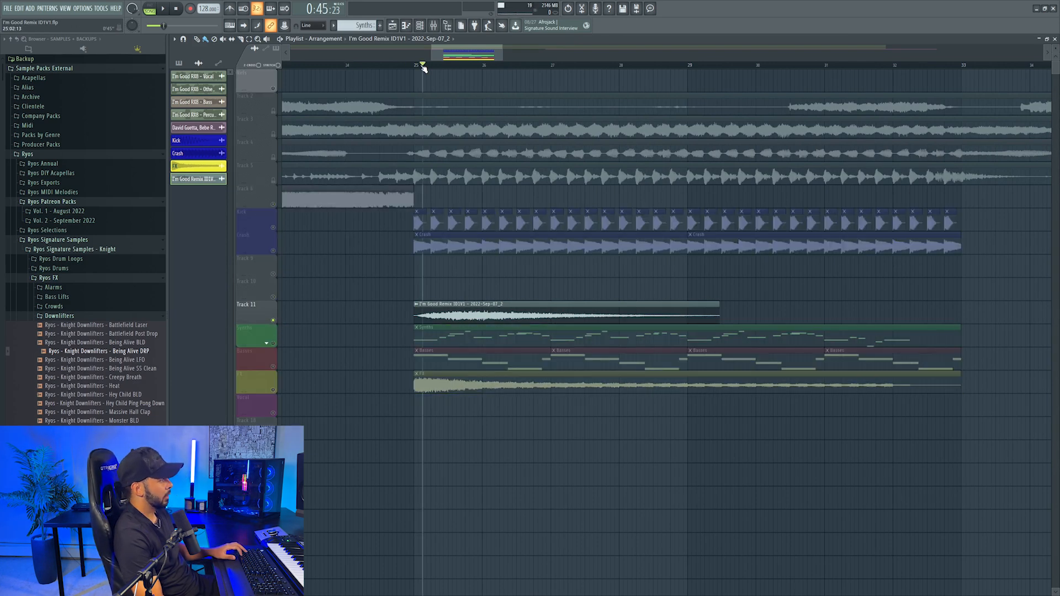
scroll(423, 66, up, 3)
key(space)
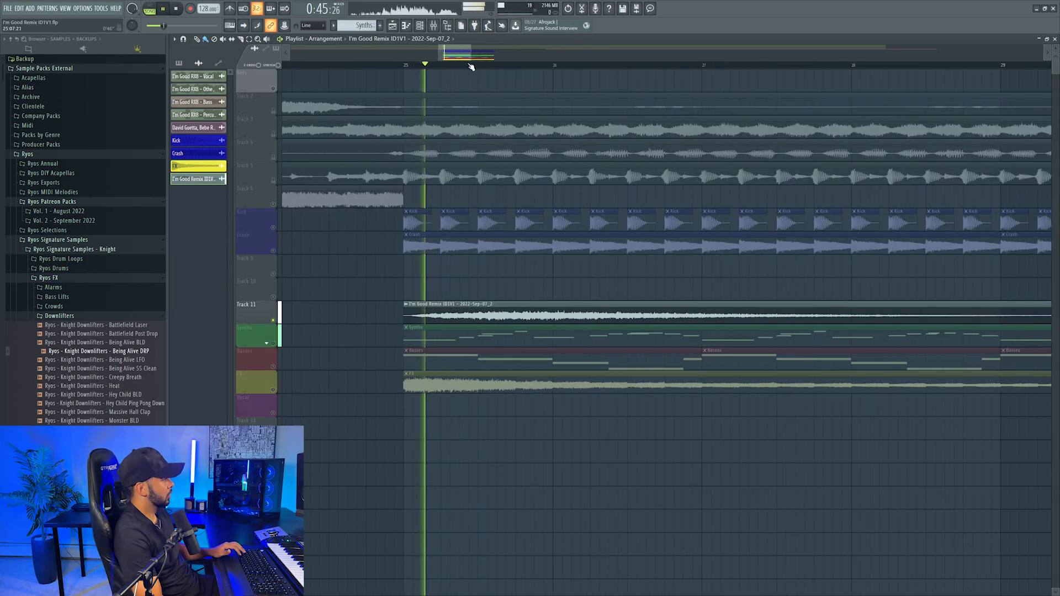
scroll(499, 65, down, 2)
key(space)
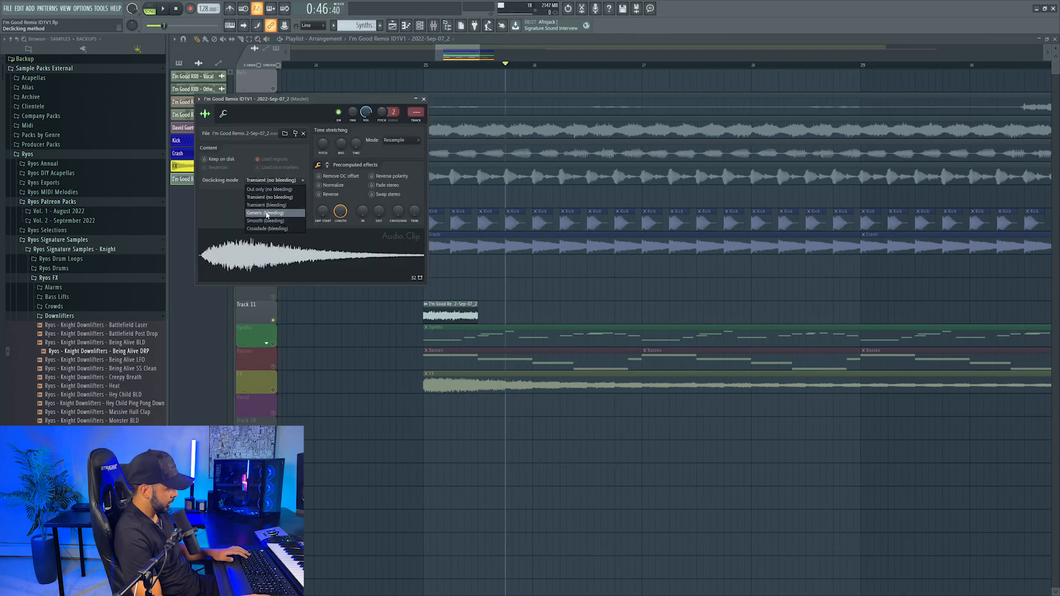
- Cut the recording to a two-beat slice with Generic (bleeding) declicking and repeat it along Track 11 from bar 25
click(266, 214)
key(Escape)
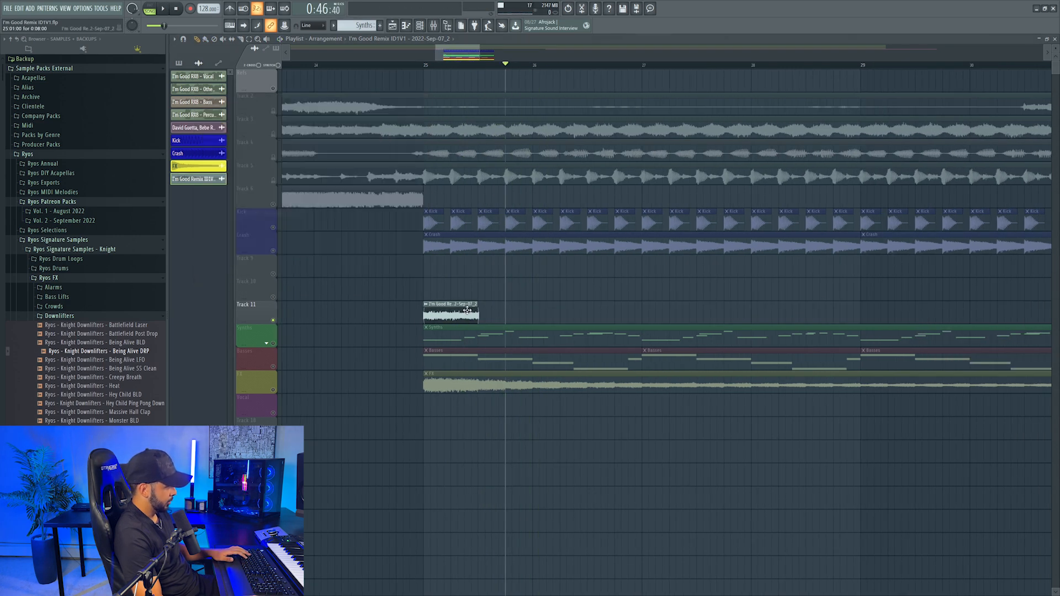
drag(510, 312, 1003, 319)
- Route the repeated vocal slice to mixer track 19 and lower its level while playing it with the full drop
key(space)
double_click(1003, 319)
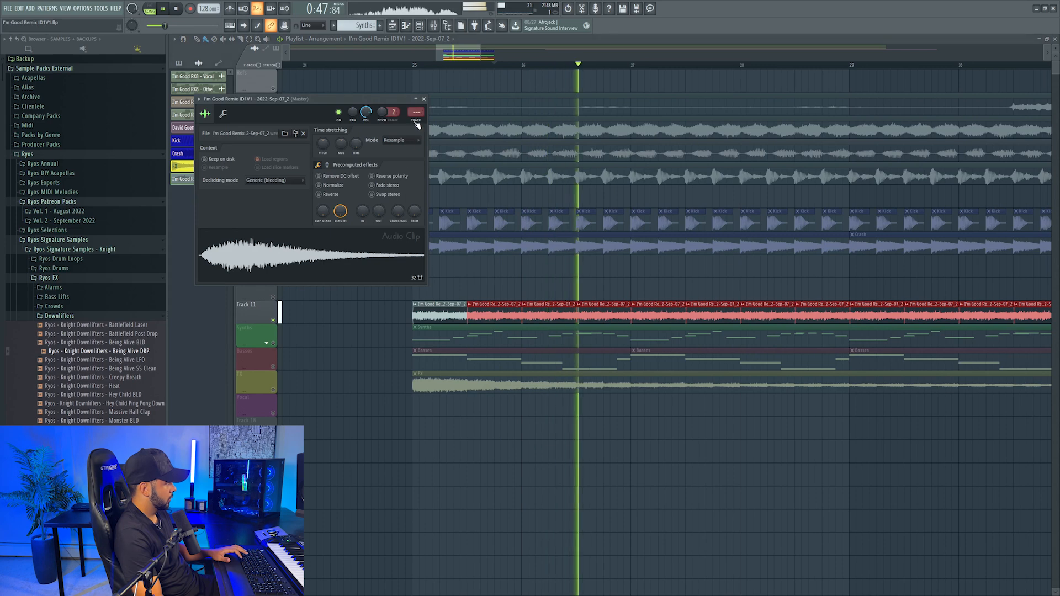
key(ctrl+l)
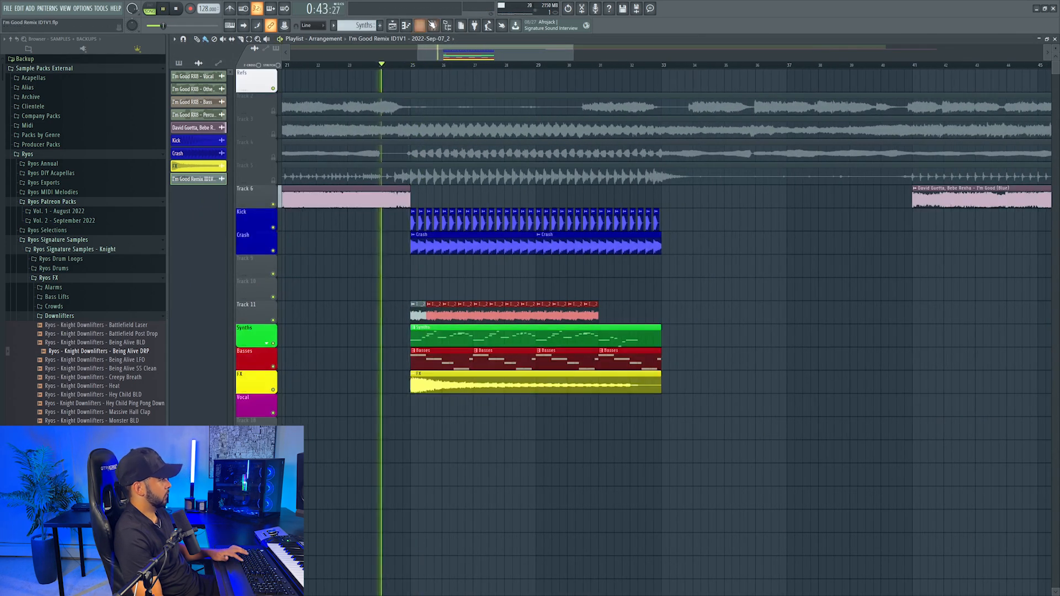
key(F9)
drag(751, 436, 752, 454)
- Rename Track 11 as Vox Drone in green and reorder the tracks so Synths sits directly below Crash, above Vox Drone
right_click(255, 276)
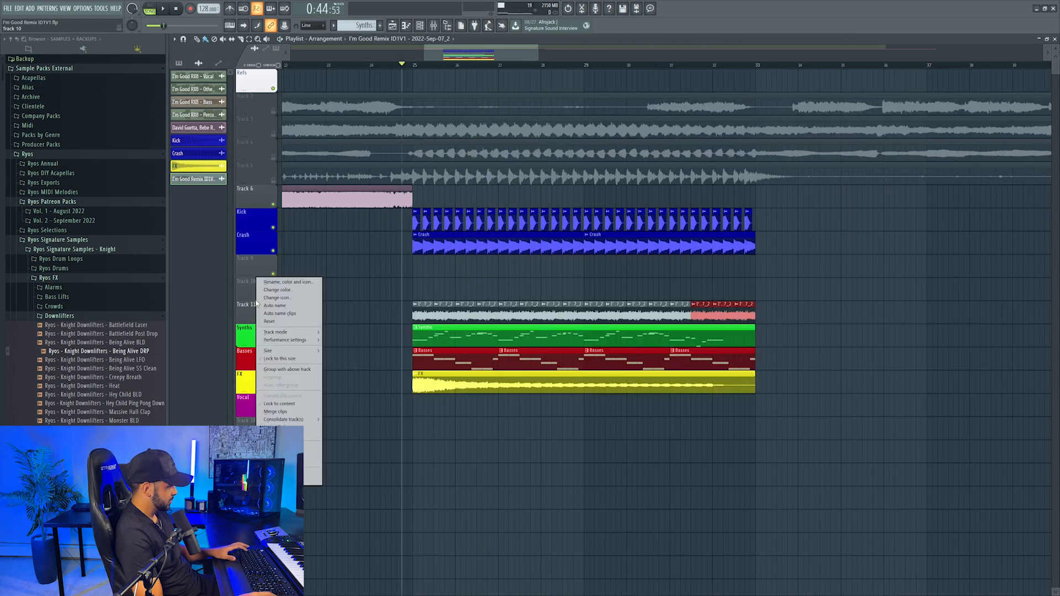
right_click(248, 300)
click(258, 307)
click(390, 502)
text(Vox Drone)
key(Return)
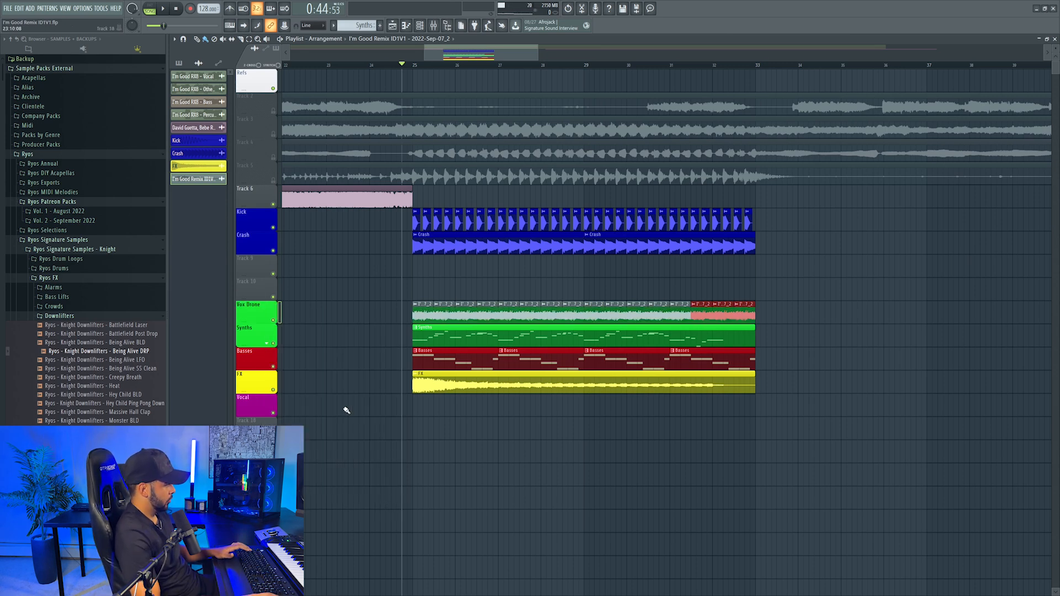
drag(257, 298, 256, 288)
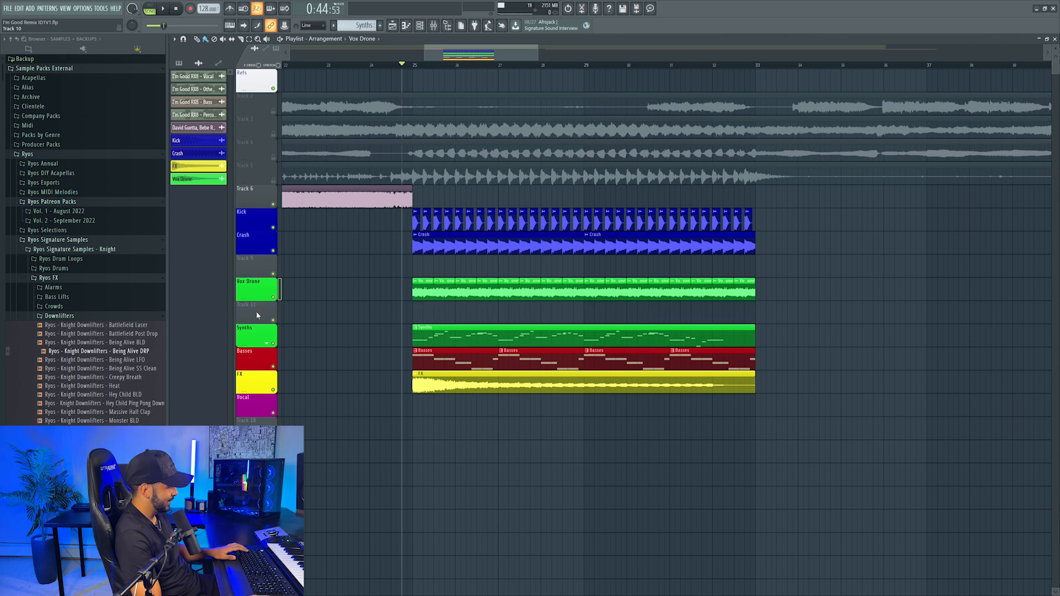
drag(254, 334, 251, 226)
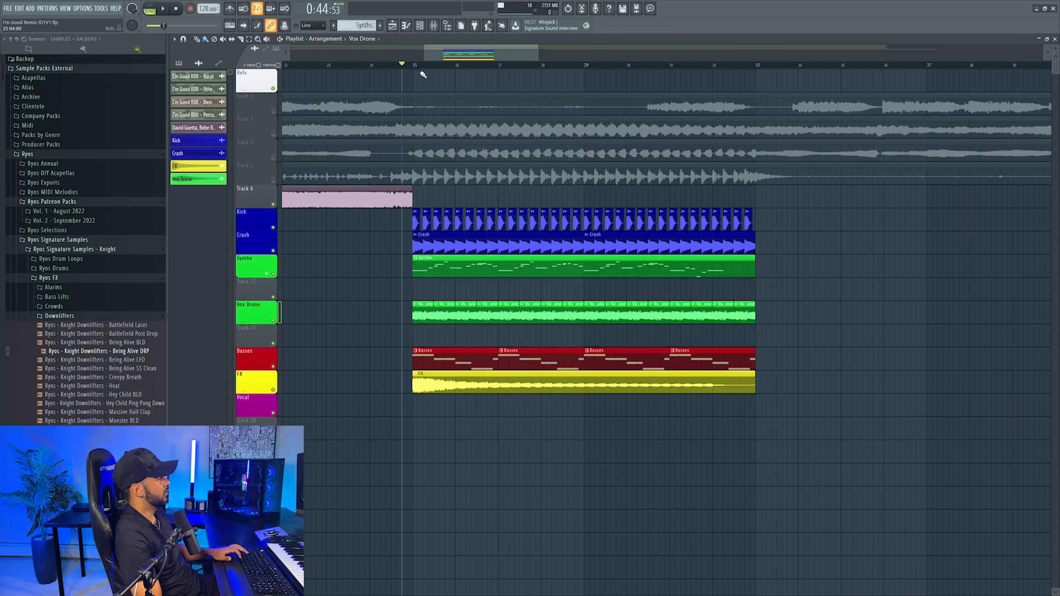
- Clone the Nexus Progressive Strings channel and mute the clone
click(436, 26)
click(794, 220)
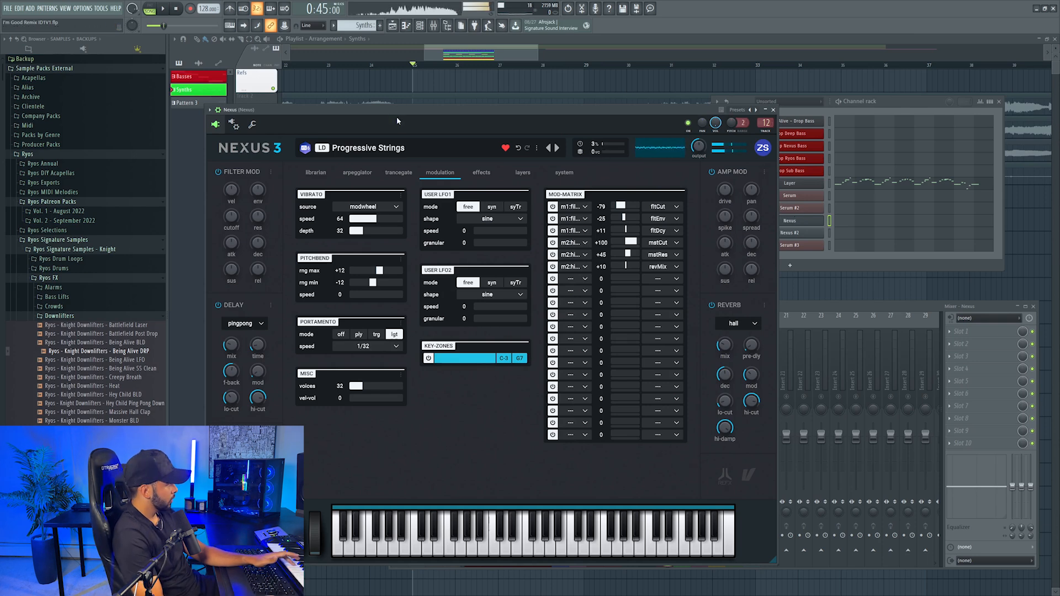
click(790, 215)
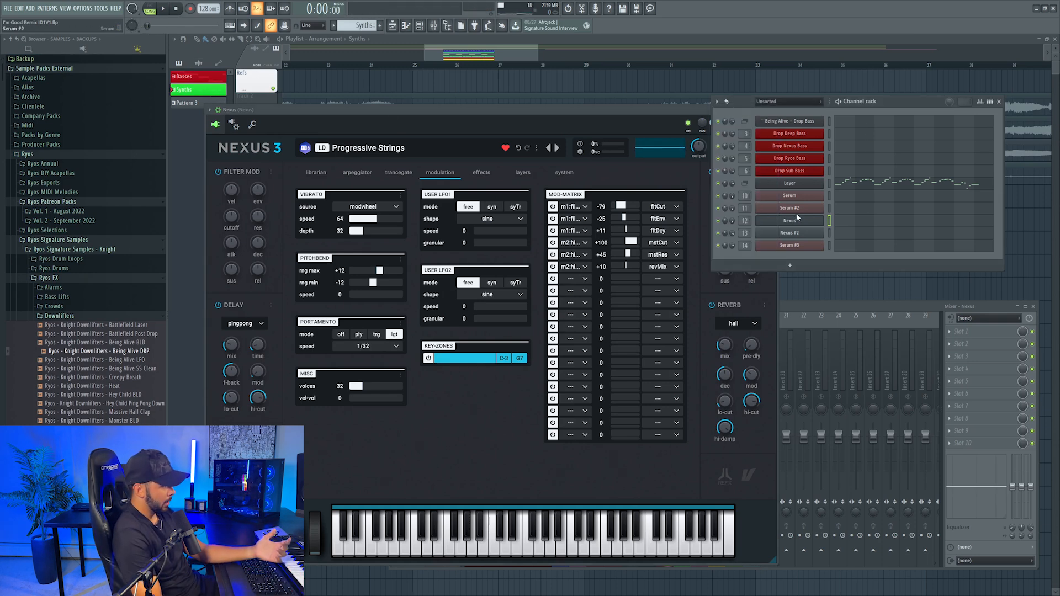
right_click(789, 220)
click(839, 292)
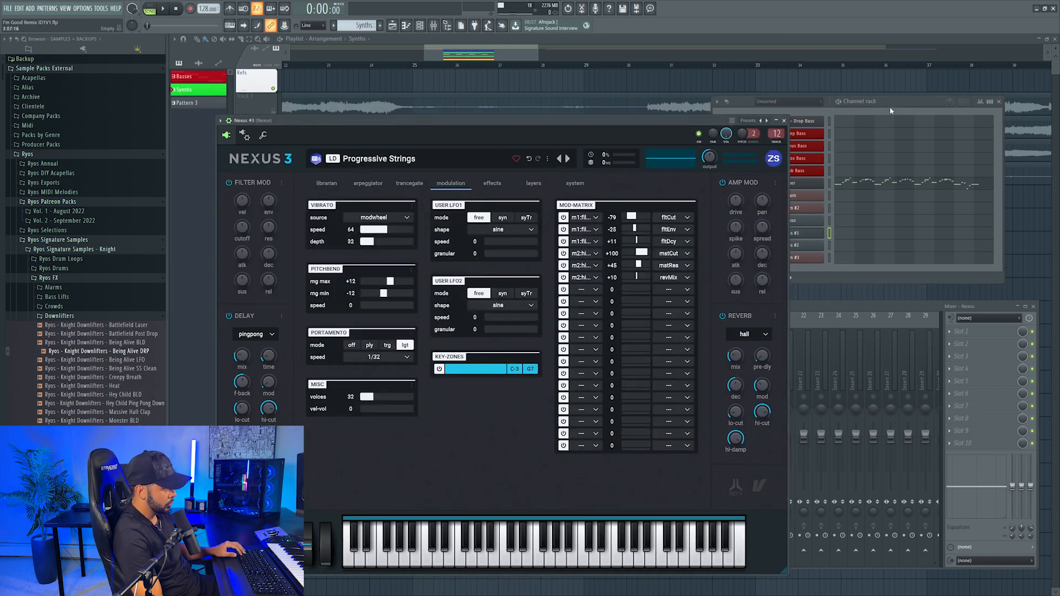
click(890, 110)
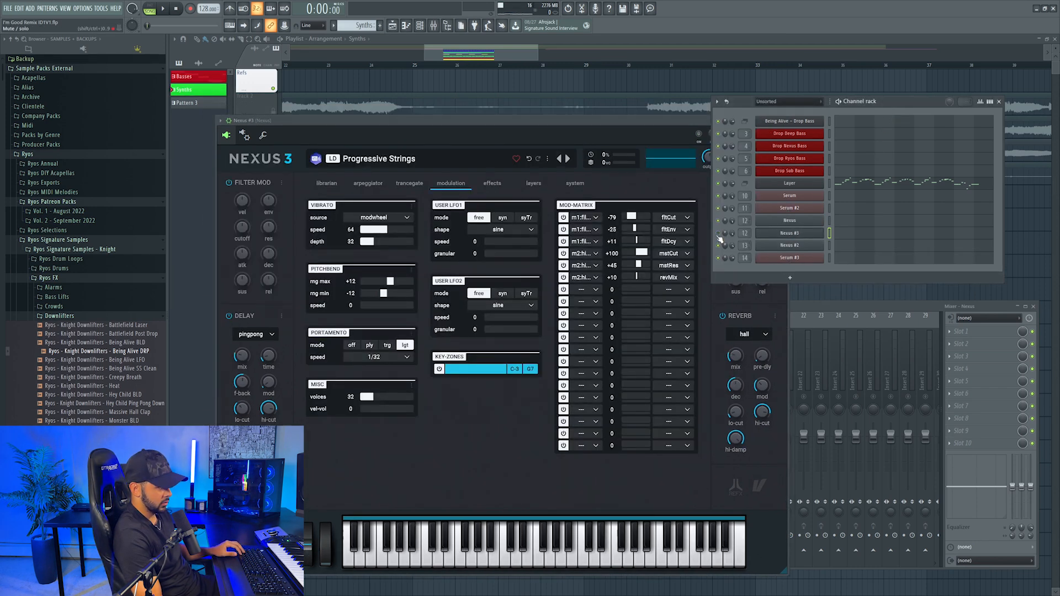
- Open the original Nexus layer's preset library and lower the layer's level on mixer track 12 during playback
click(794, 220)
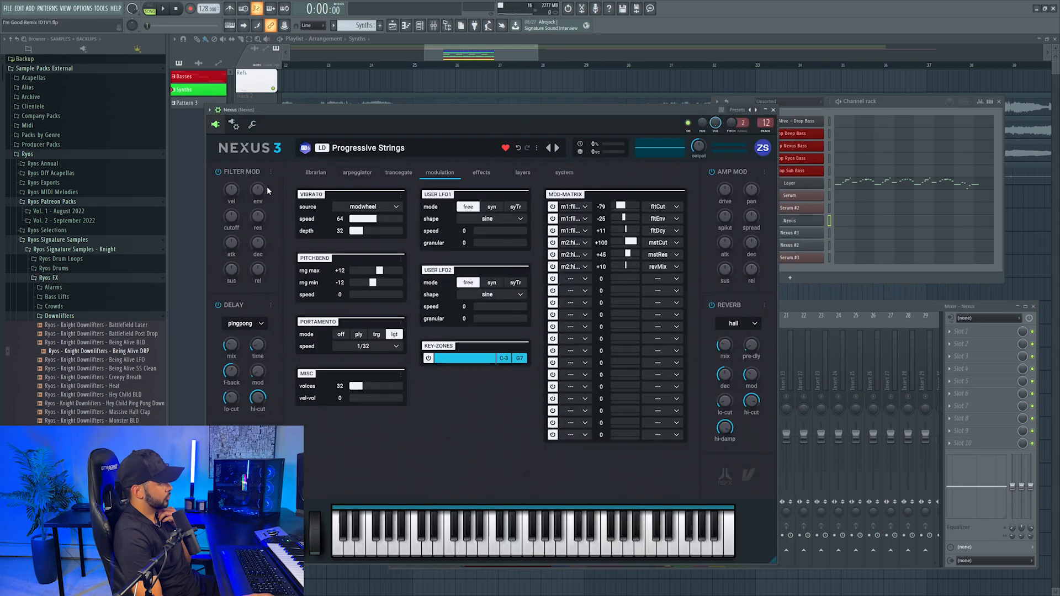
click(312, 174)
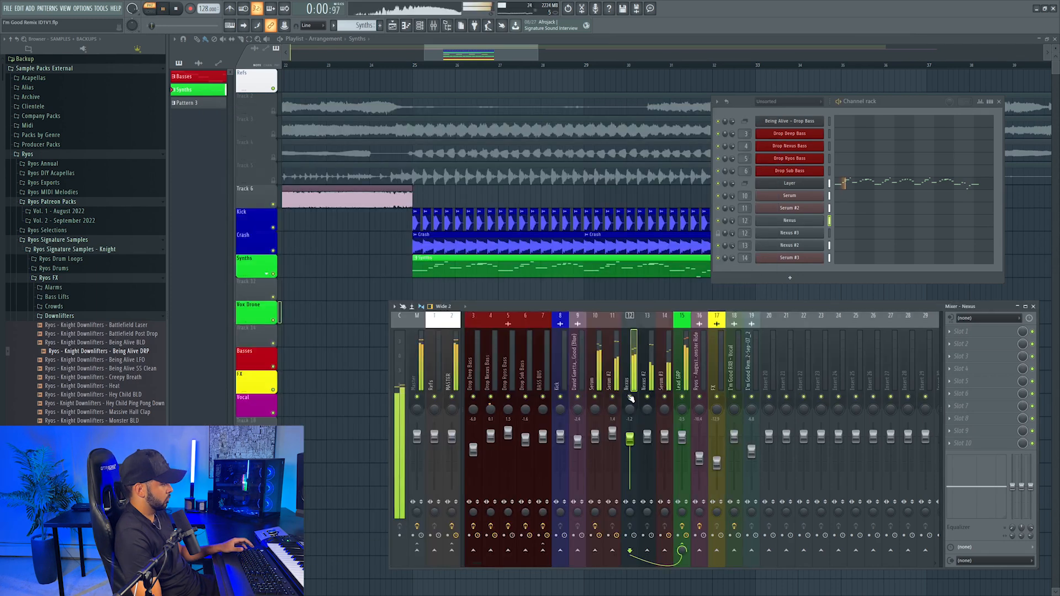
drag(629, 457, 629, 488)
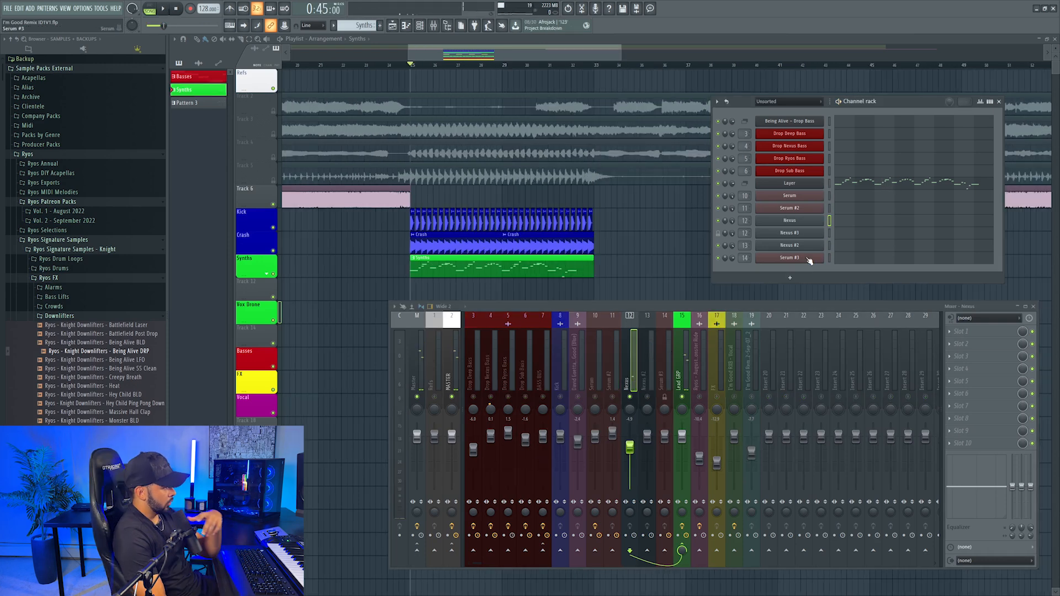
- Try the REV_LD - Vela Squeeze preset from the Revealed library on the Serum #3 layer
click(790, 258)
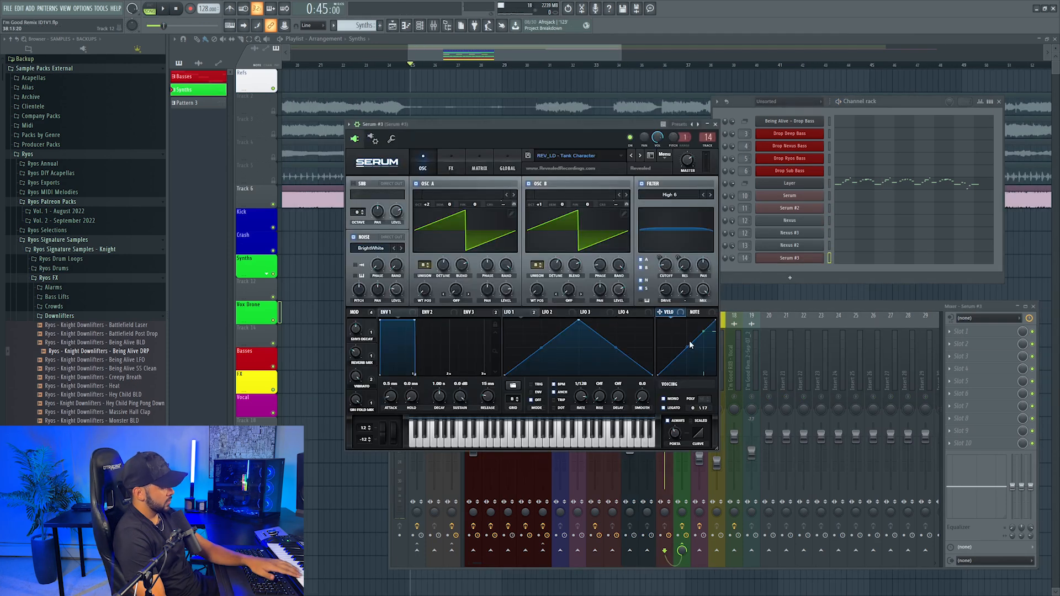
click(742, 306)
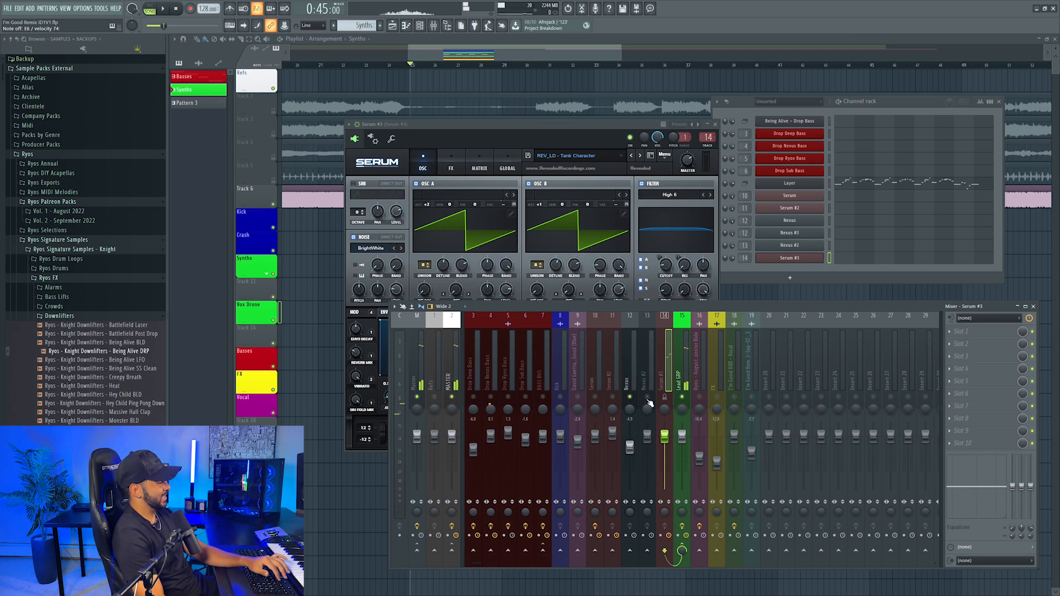
click(584, 164)
mouse_move(560, 268)
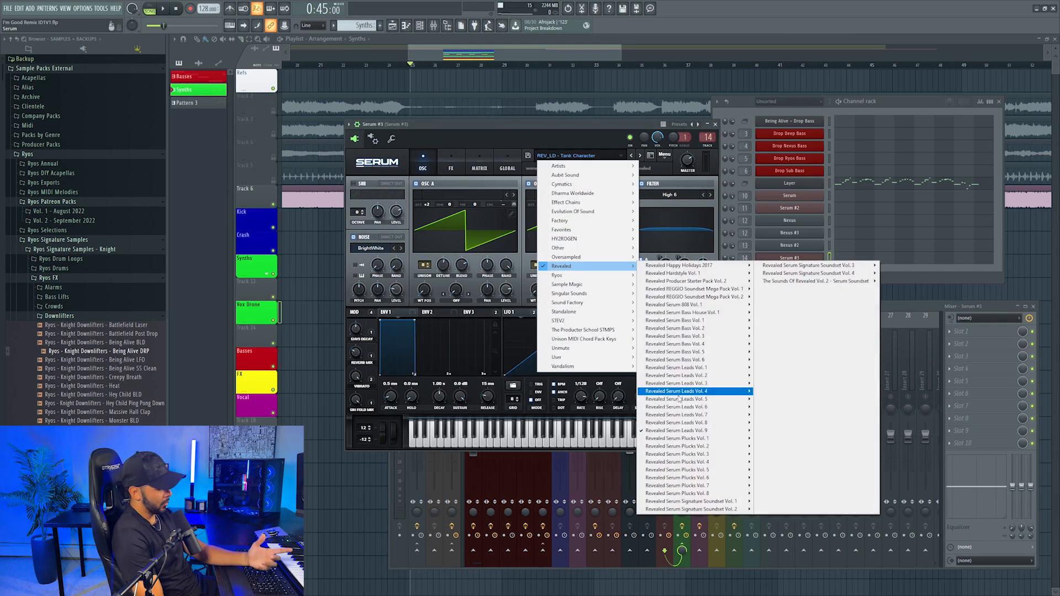
mouse_move(669, 433)
click(828, 424)
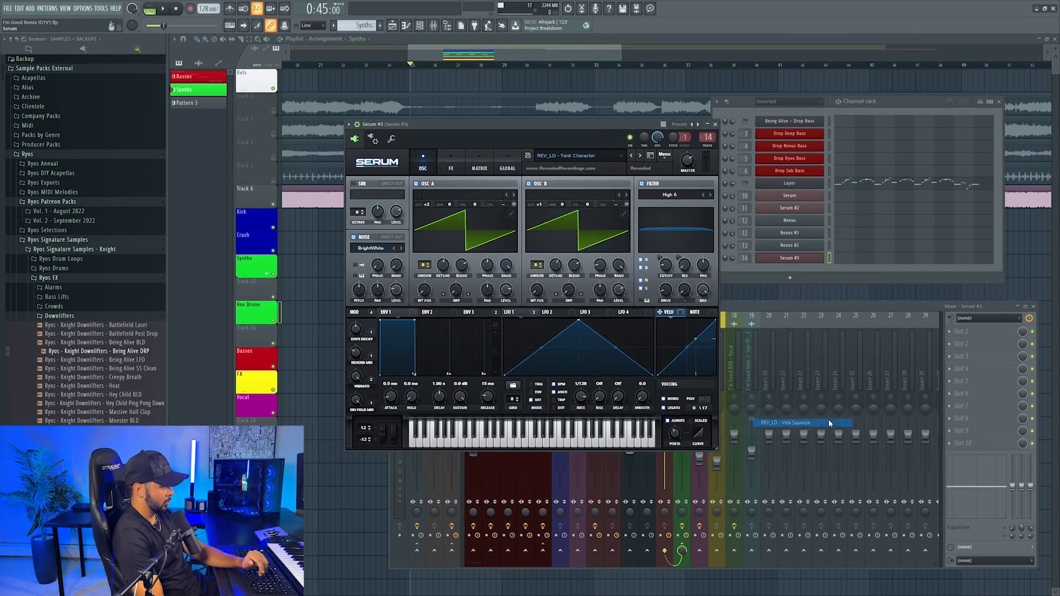
key(F9)
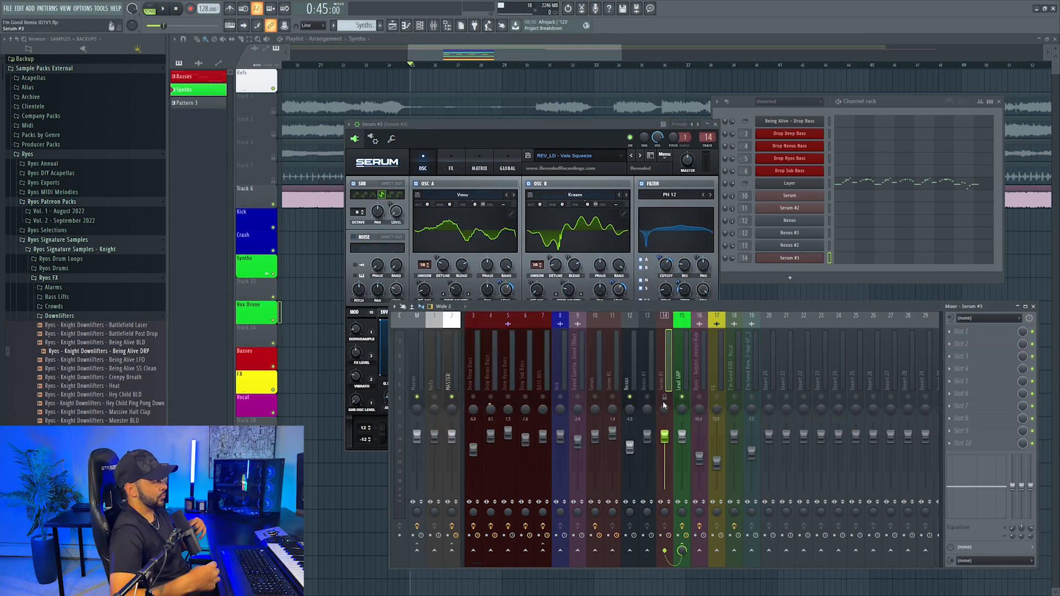
- Load the RYOS_LD - Big Bang preset from the Revealed Ryos Serum Soundset Vol. 1 into Serum #3
click(786, 259)
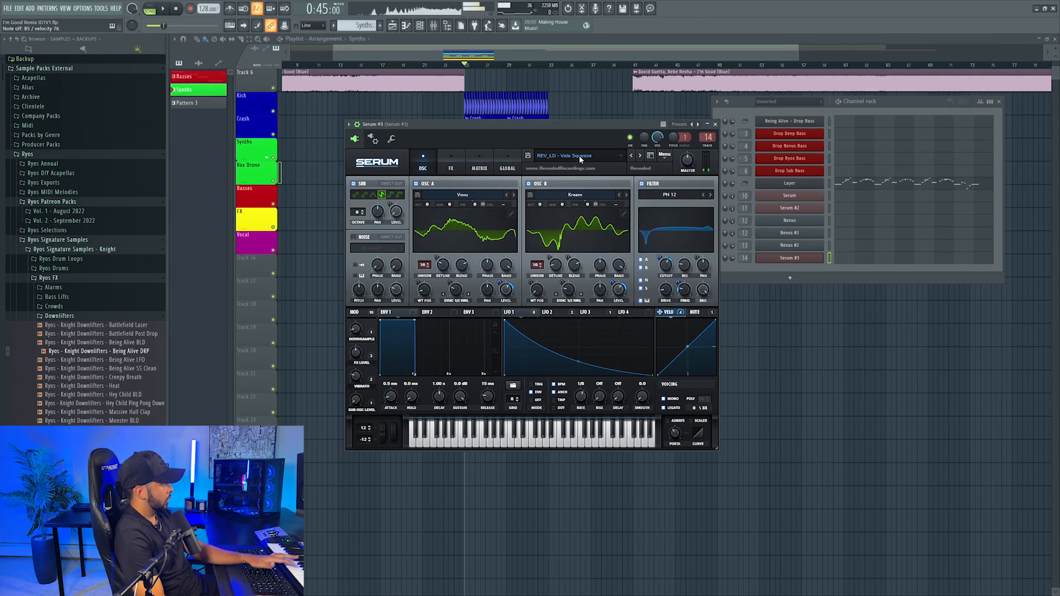
click(563, 155)
mouse_move(593, 311)
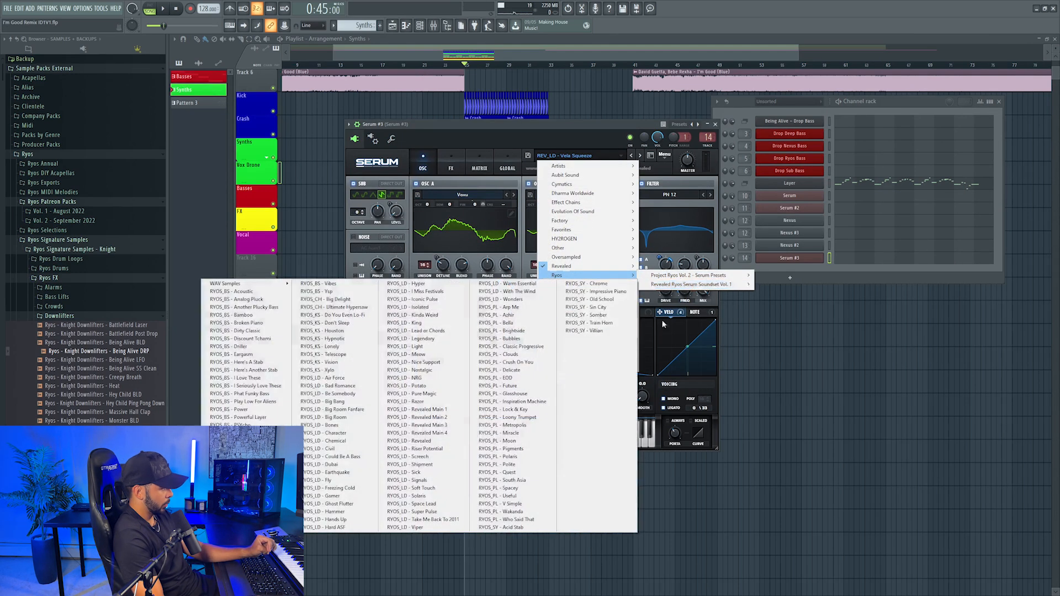
mouse_move(585, 276)
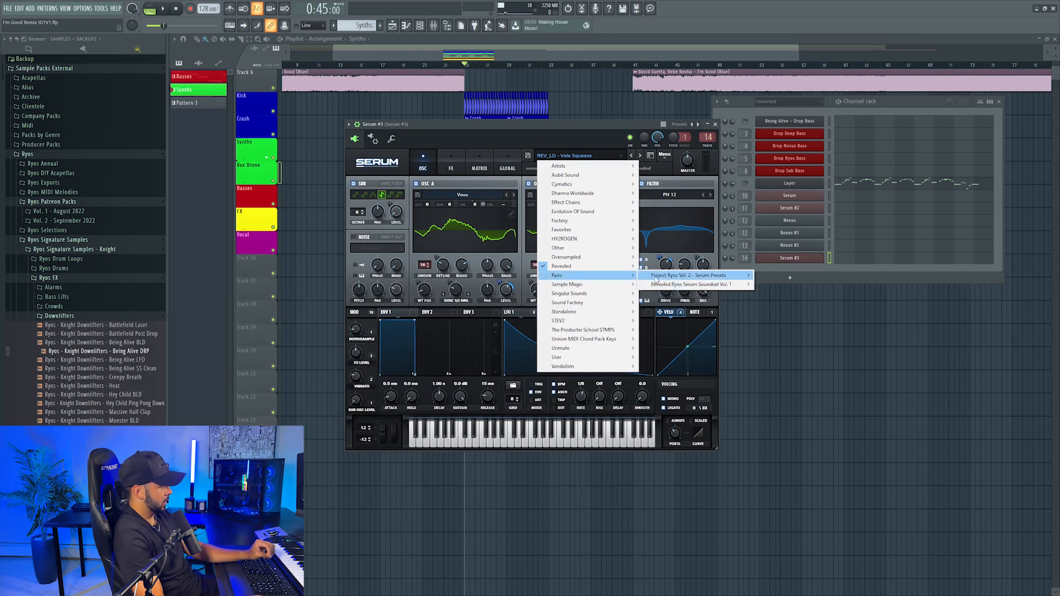
mouse_move(707, 284)
click(330, 402)
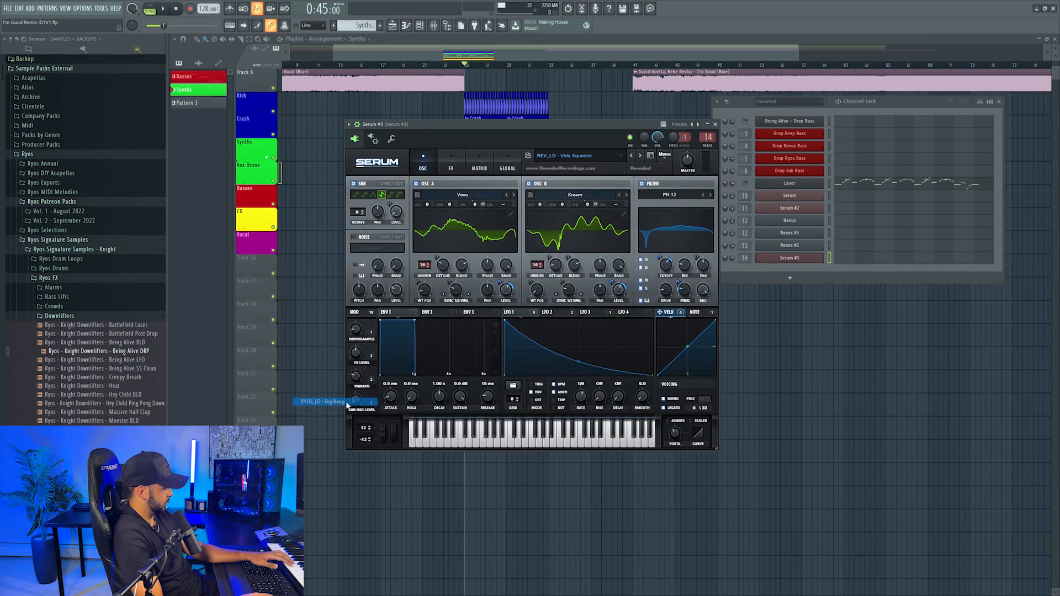
- During playback with the full drop, set Serum #3's root note to C5 and raise its mixer track 14 to about 1.7 dB
click(164, 9)
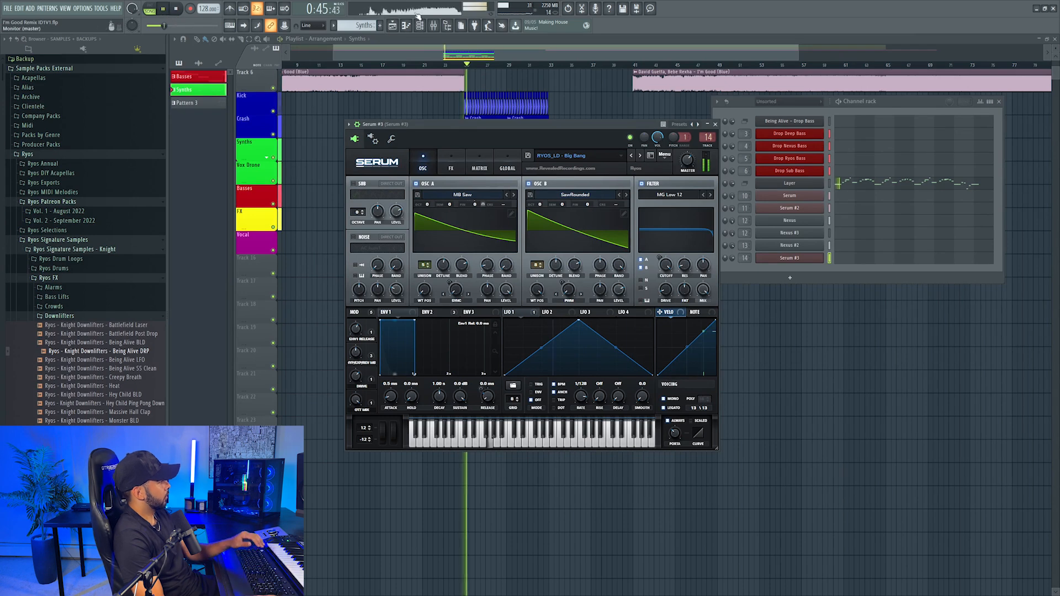
key(F9)
click(391, 138)
right_click(425, 282)
right_click(660, 397)
drag(664, 437, 671, 435)
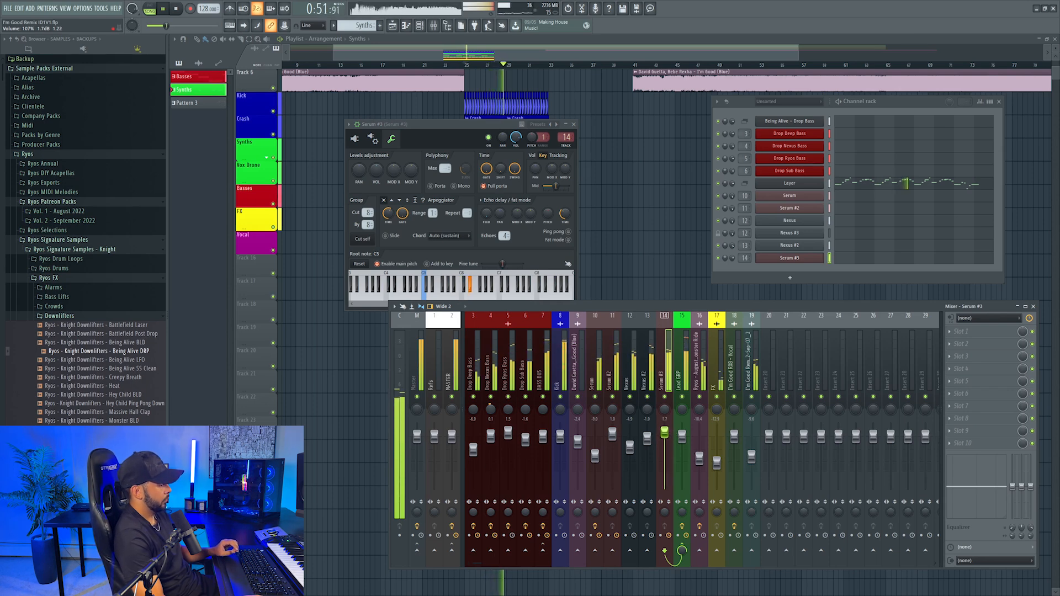
click(574, 124)
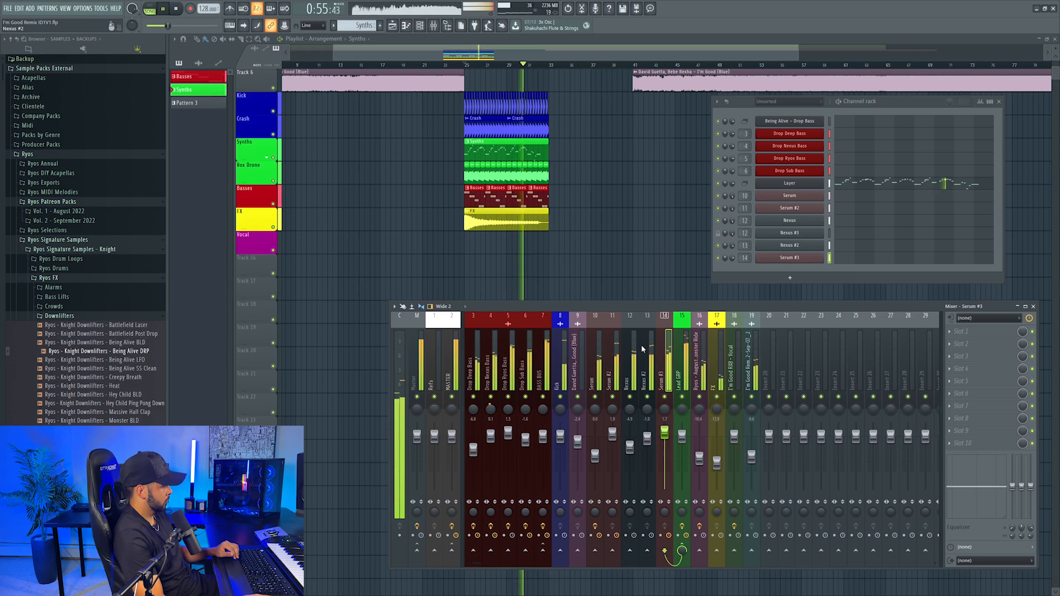
key(space)
- Insert FabFilter Pro-Q 3 on the vocal drone's mixer track 19 and cut one band by about 1.5 dB
click(963, 331)
click(559, 341)
click(748, 366)
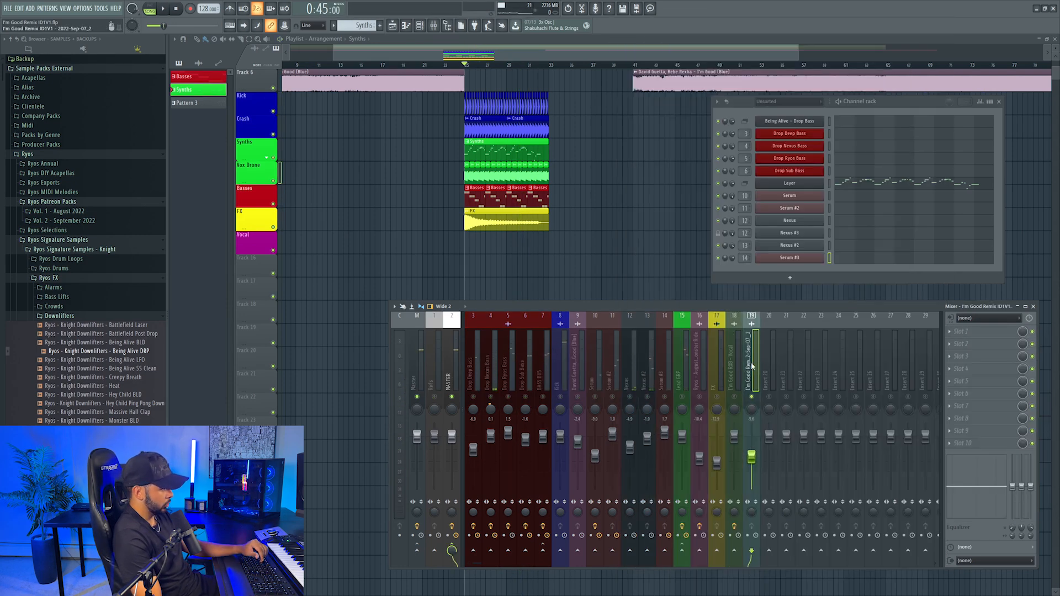
click(974, 331)
click(745, 148)
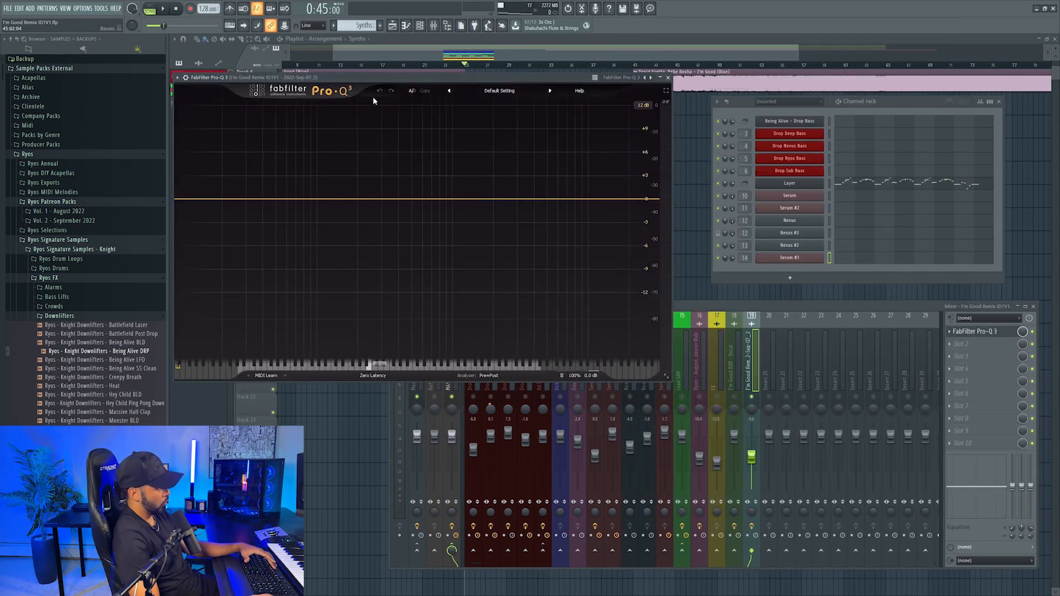
drag(373, 79, 435, 87)
drag(481, 209, 528, 238)
key(space)
key(space)
- Insert Soundtoys PanMan after the EQ on track 19 and audition its Ryos - Smooth Quarter Note preset
click(960, 343)
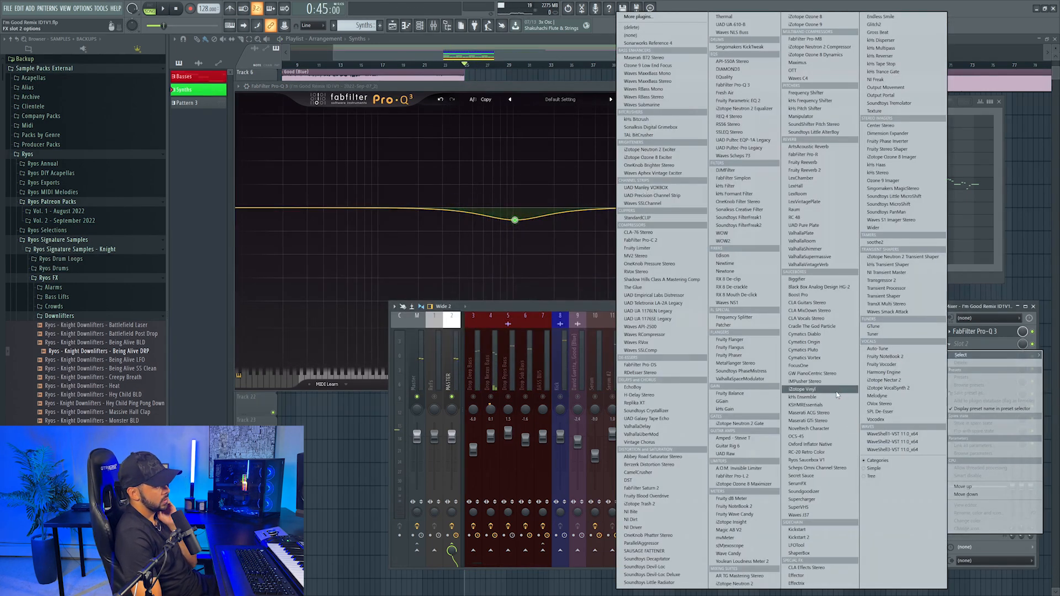
click(900, 215)
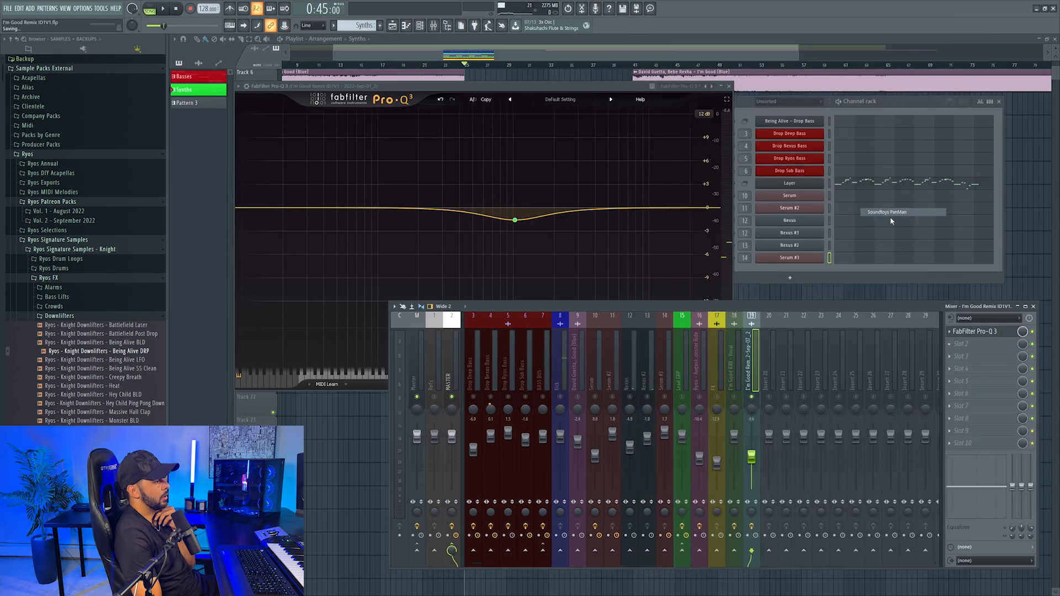
click(239, 101)
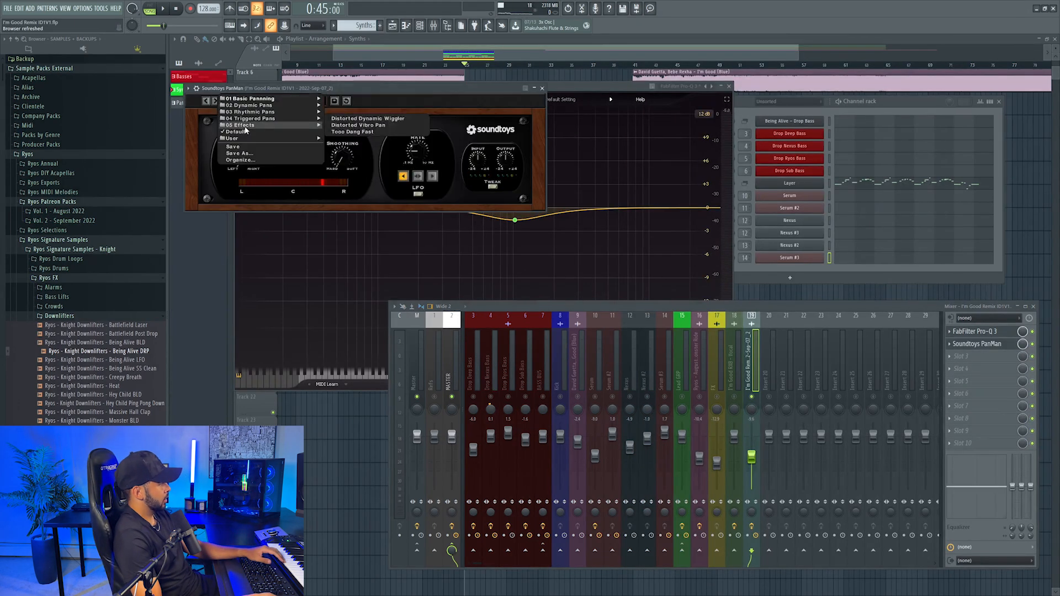
mouse_move(246, 138)
click(376, 138)
key(space)
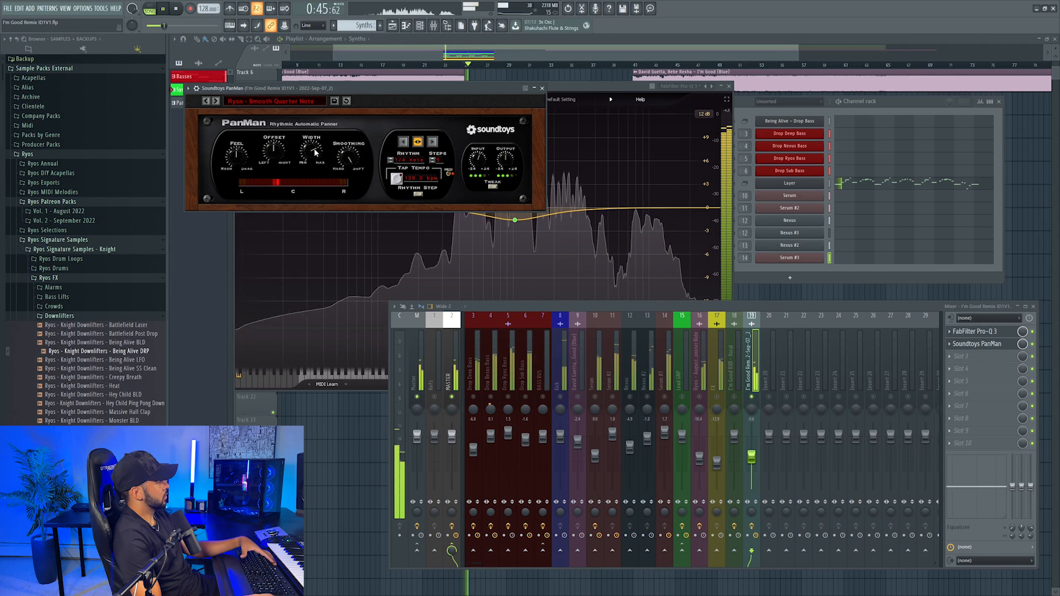
- Insert OTT after PanMan on mixer track 19 with an output gain of 7.2 dB
click(971, 356)
click(792, 70)
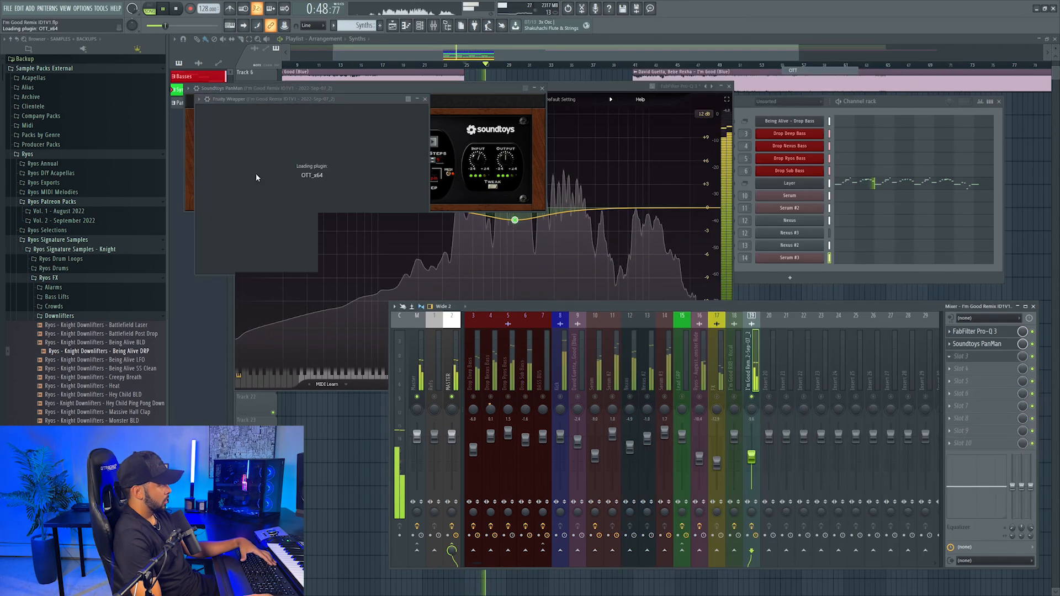
key(space)
drag(246, 100, 600, 207)
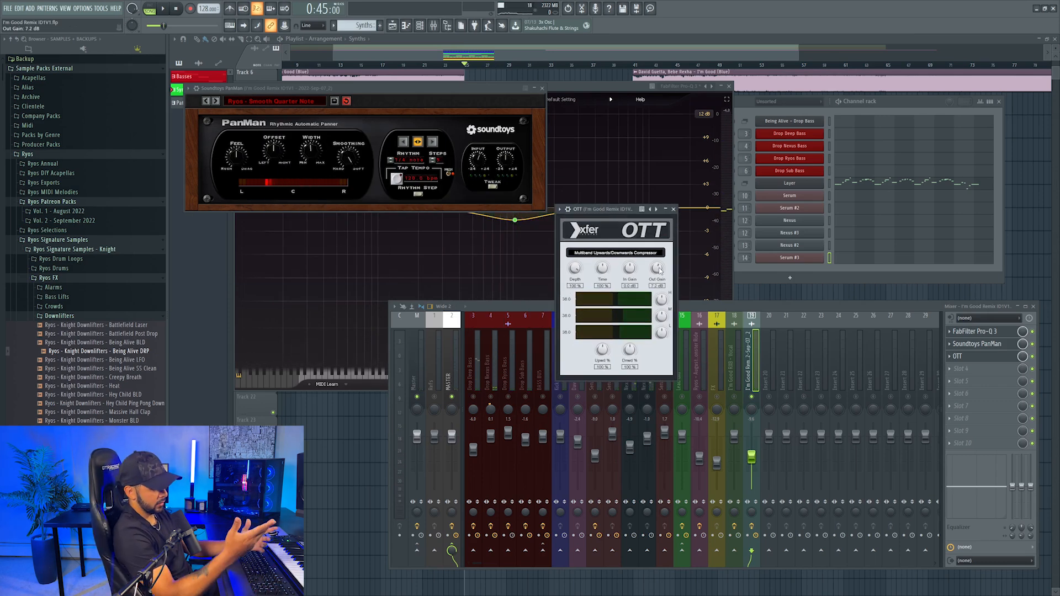
- Reduce the OTT depth to about 69 % and lower mixer track 19's level while the drop plays
key(space)
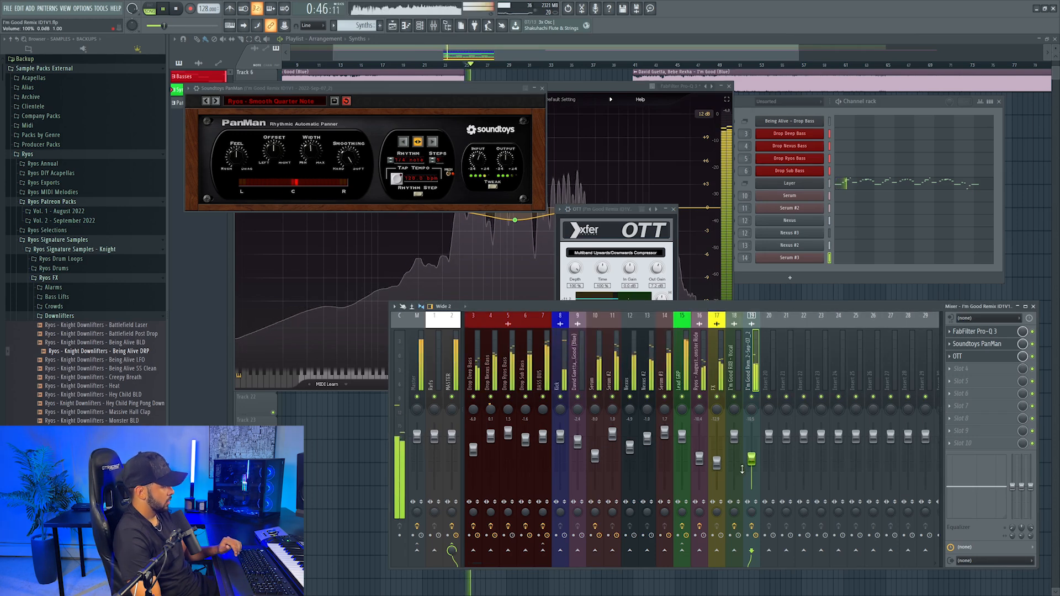
drag(574, 269, 565, 286)
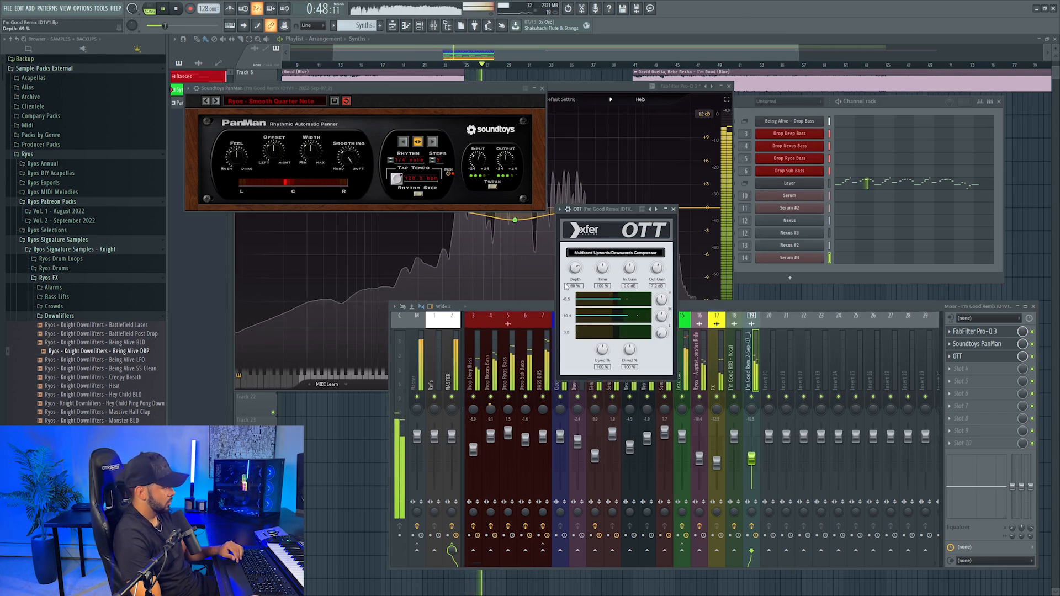
drag(757, 456, 757, 459)
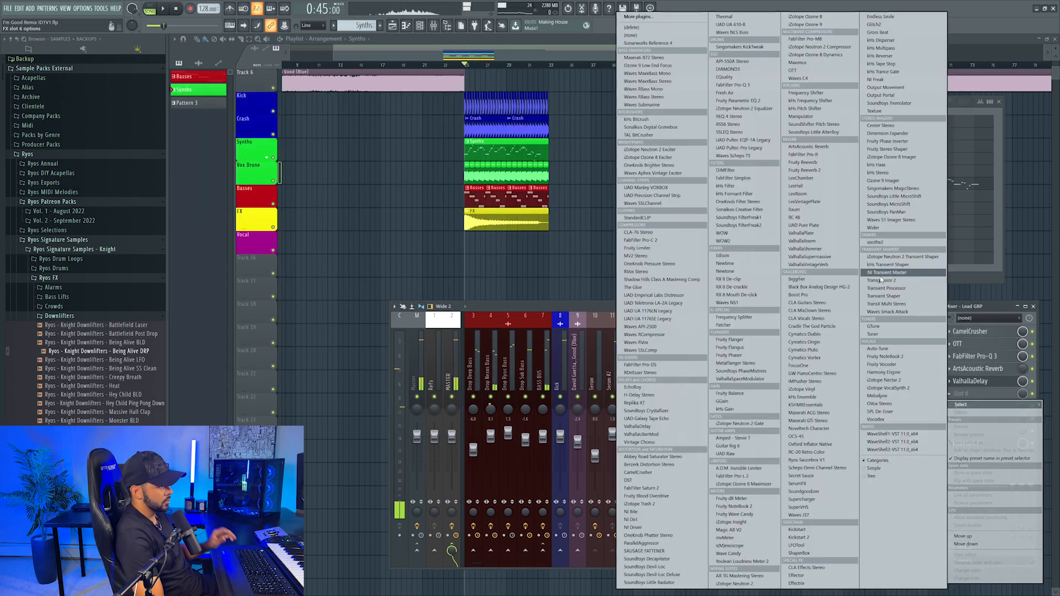
- Insert soothe2 on the Lead GRP mixer track with the Harsh synth preset and raise its mix during playback
click(883, 243)
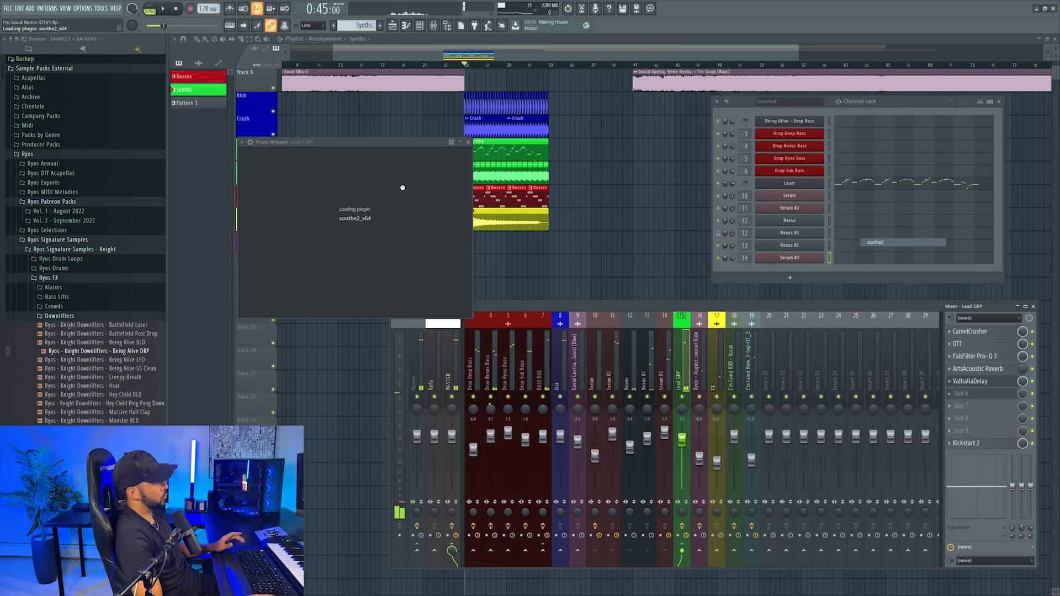
click(392, 153)
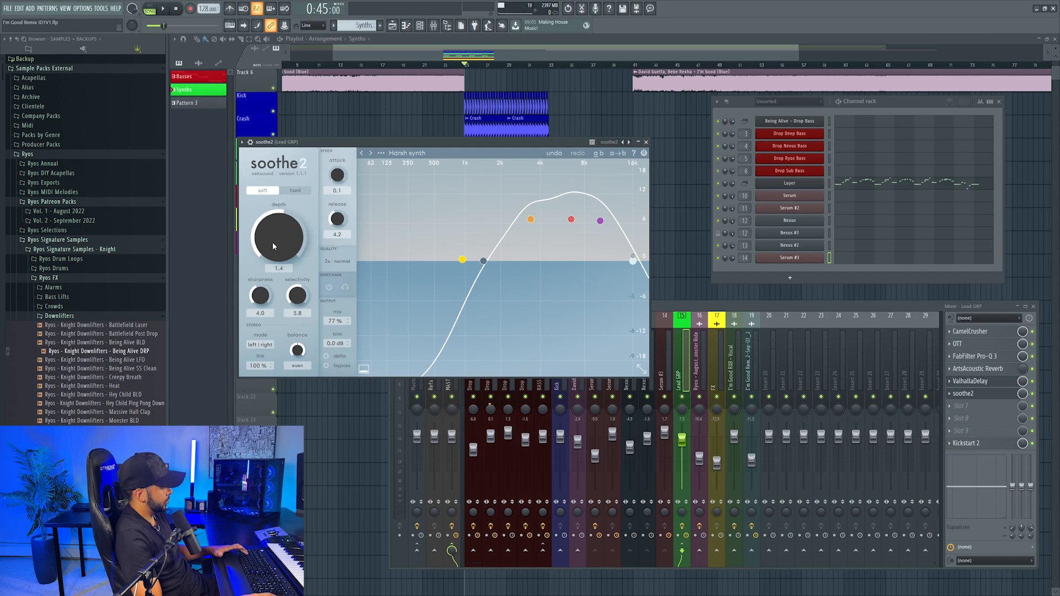
key(space)
drag(327, 330, 327, 375)
drag(335, 320, 335, 304)
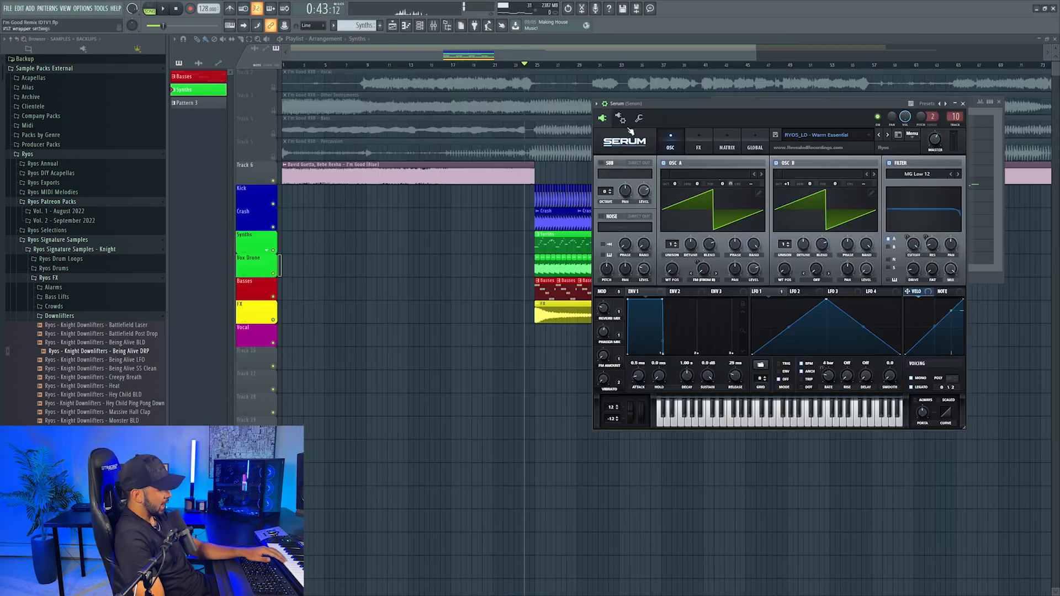
- Replace the first Serum layer's preset with RYOS_LD - Solaris from the Revealed Ryos Serum Soundset Vol. 1
drag(808, 105, 581, 167)
click(588, 197)
mouse_move(613, 316)
mouse_move(693, 327)
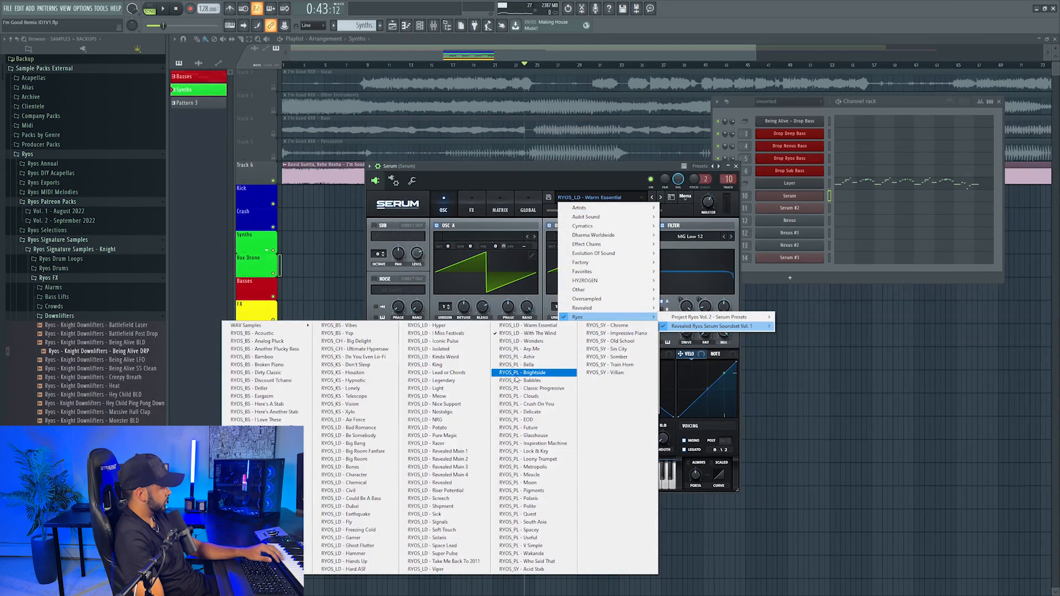
click(436, 537)
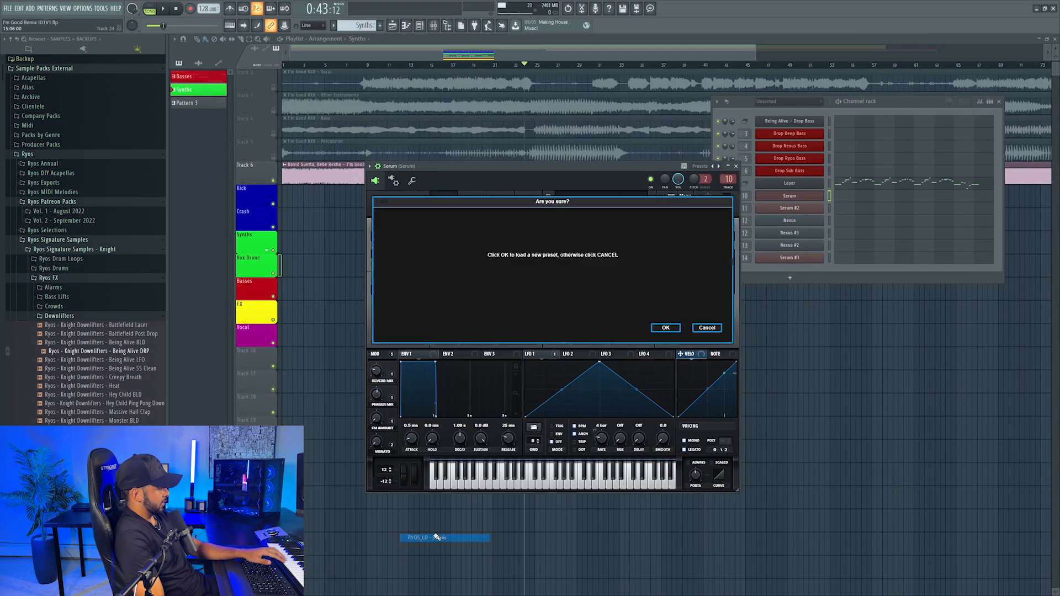
click(664, 328)
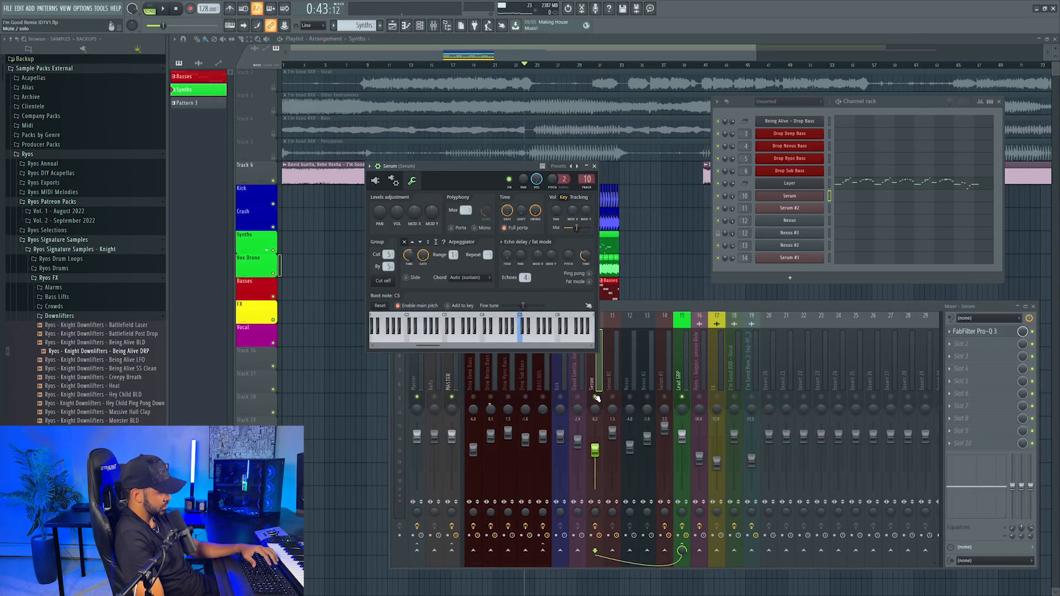
- Raise the first Serum layer's mixer track 10 to about -5.1 dB and change the layer's root note during playback
click(596, 393)
key(space)
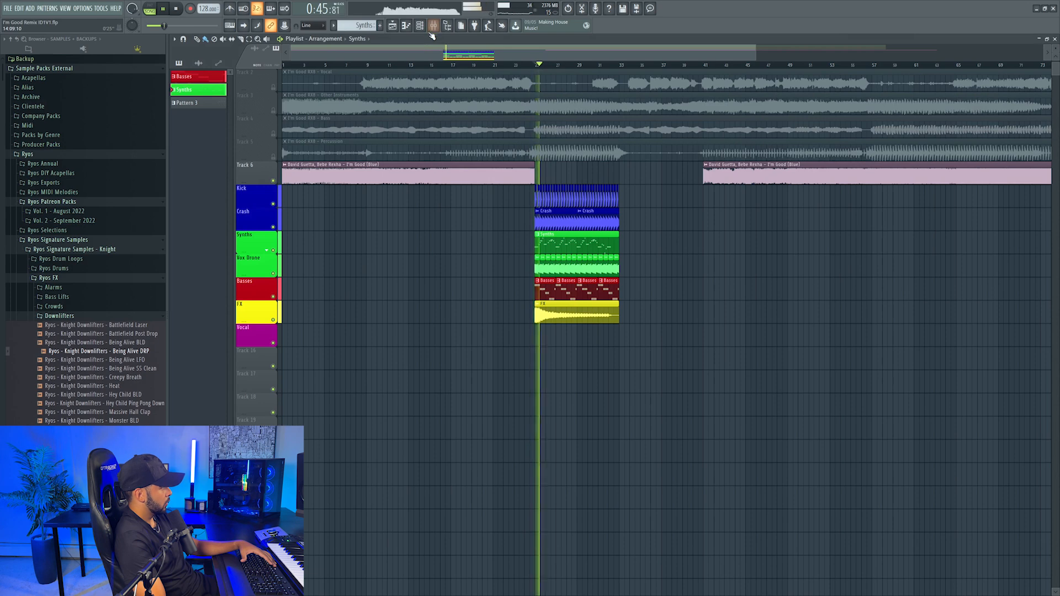
key(F9)
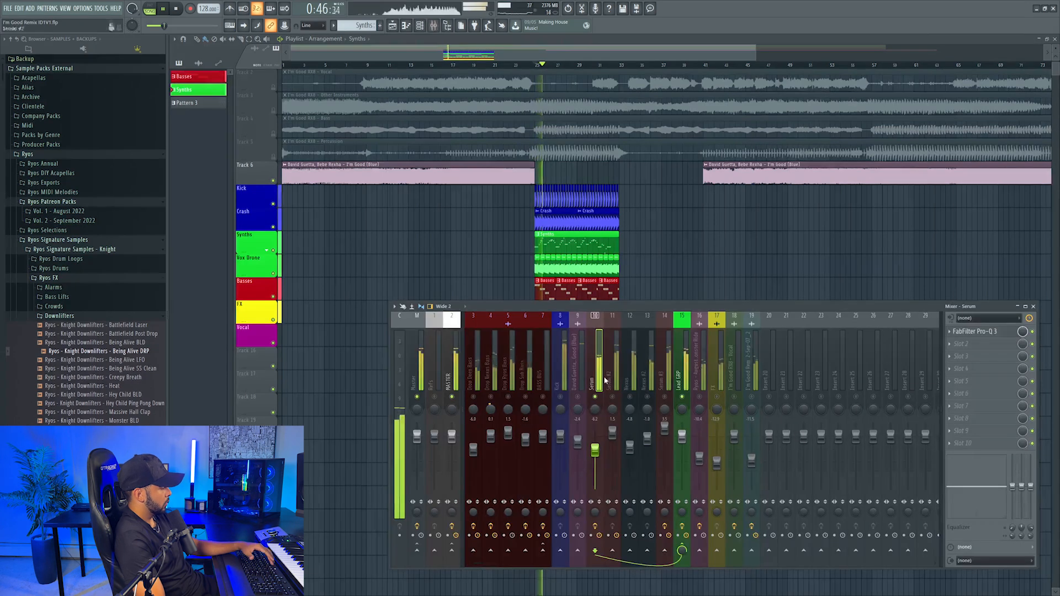
drag(594, 450, 594, 446)
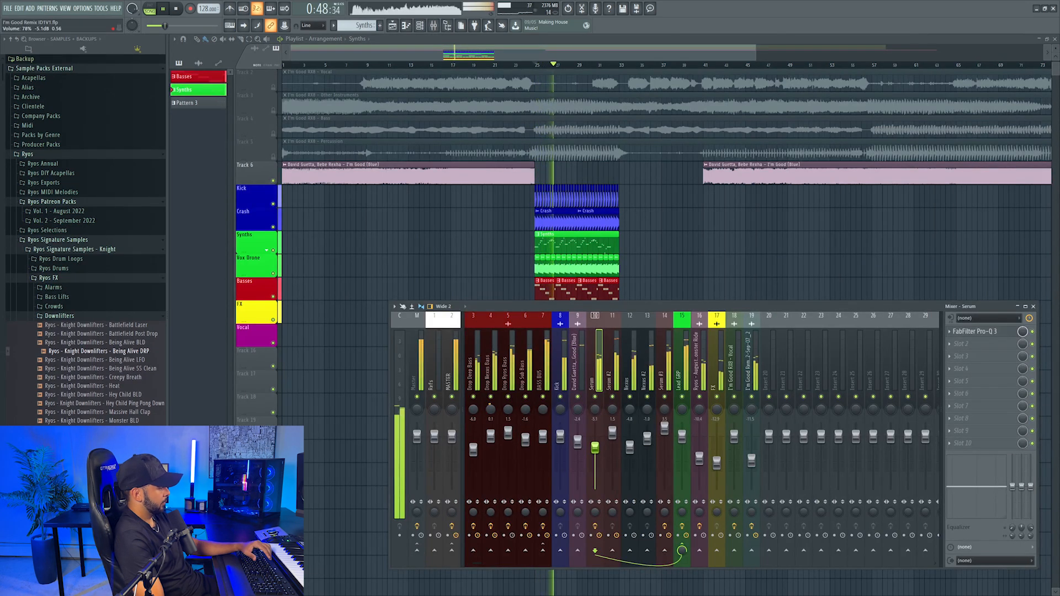
click(419, 25)
click(789, 195)
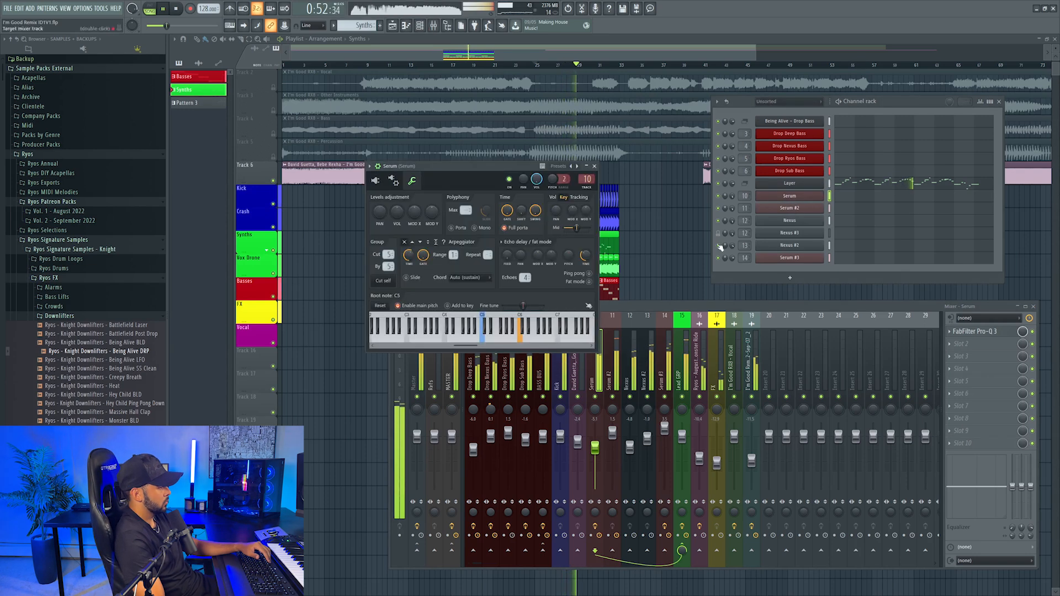
right_click(520, 321)
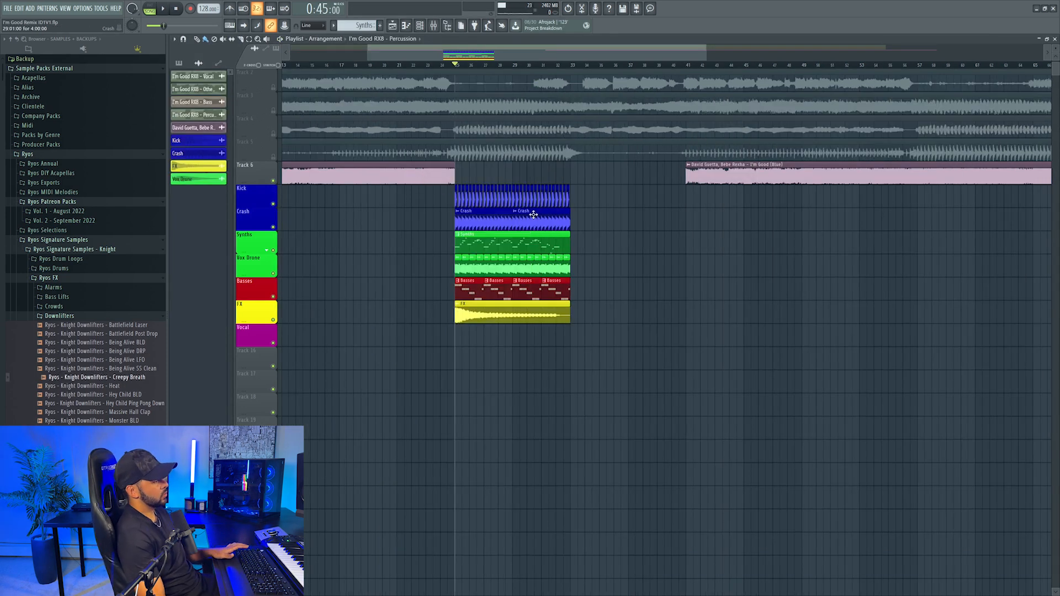
- Duplicate the whole eight-bar drop, covering the kick, crash, synth, drone, bass and FX clips, to bar 33
drag(419, 184, 622, 325)
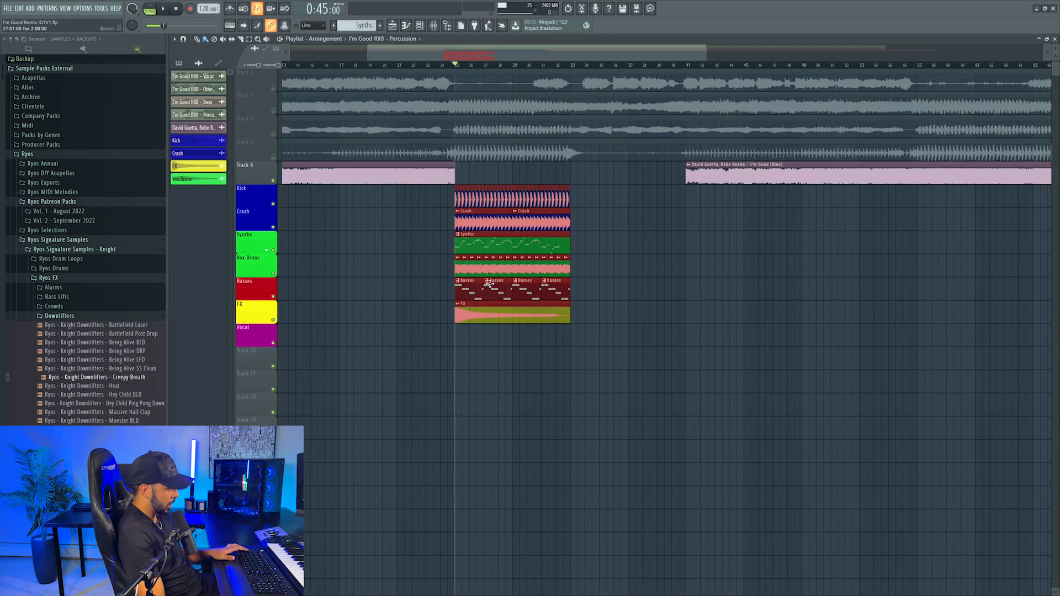
drag(472, 244, 592, 241)
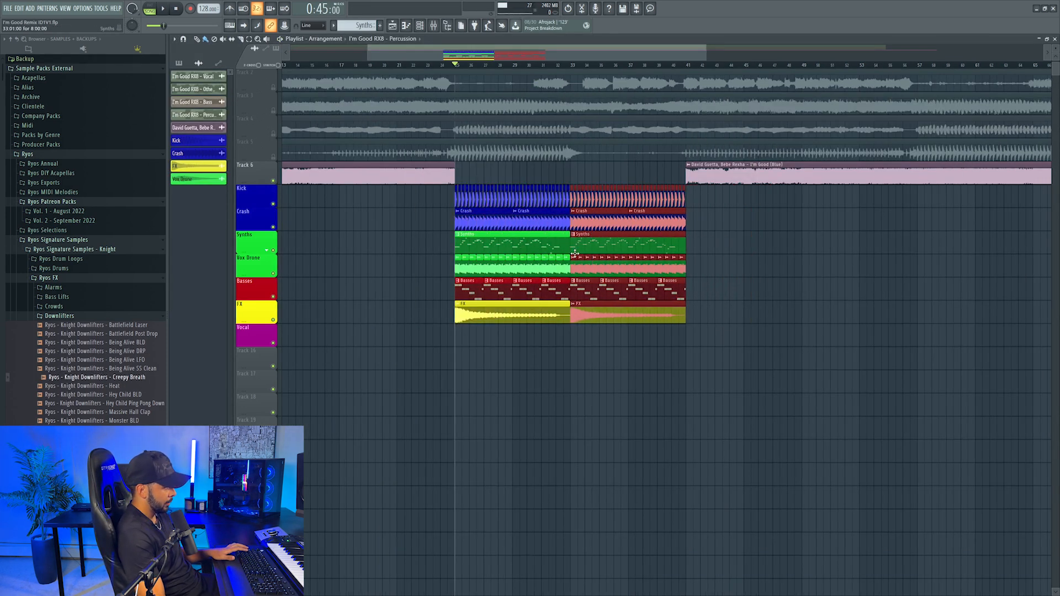
click(492, 381)
right_click(492, 381)
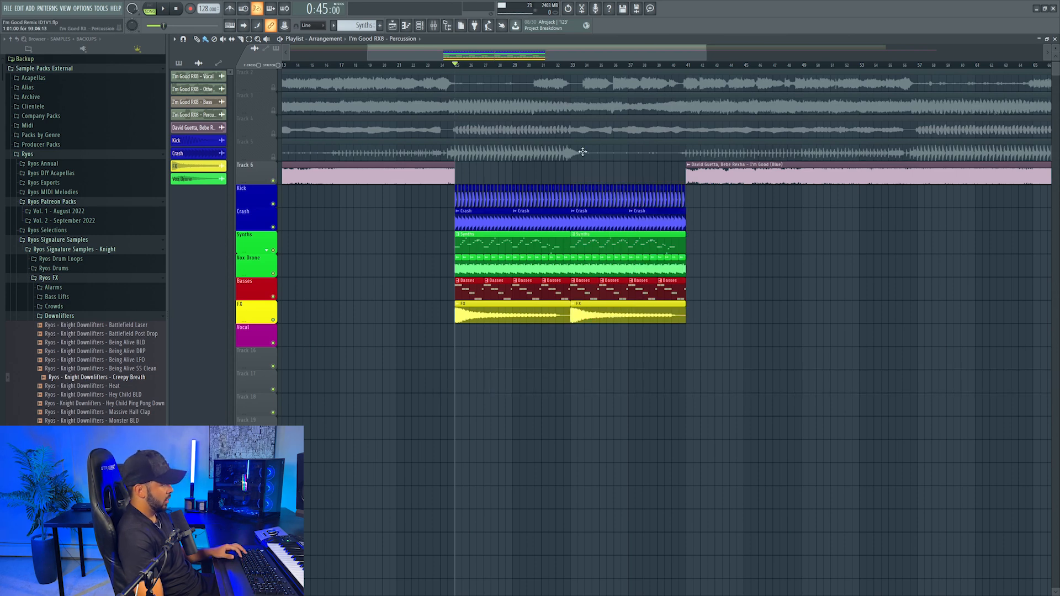
- Clear the kick and crash in the bar before 33 and place the Ryos - Knight Impacts - CF 1 Bar sample leading into bar 33
scroll(552, 66, up, 3)
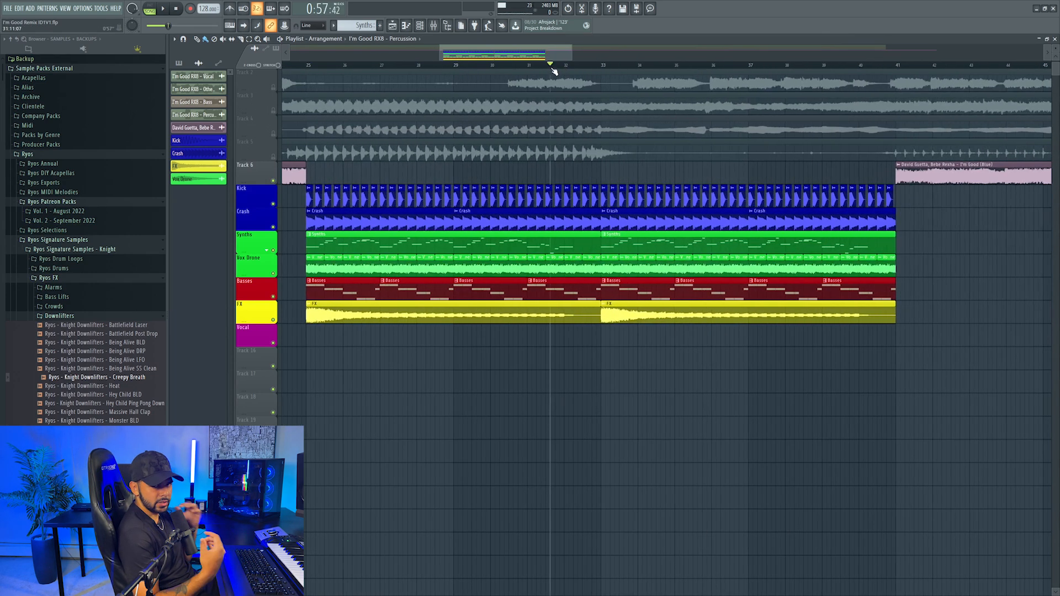
scroll(544, 60, left, 2)
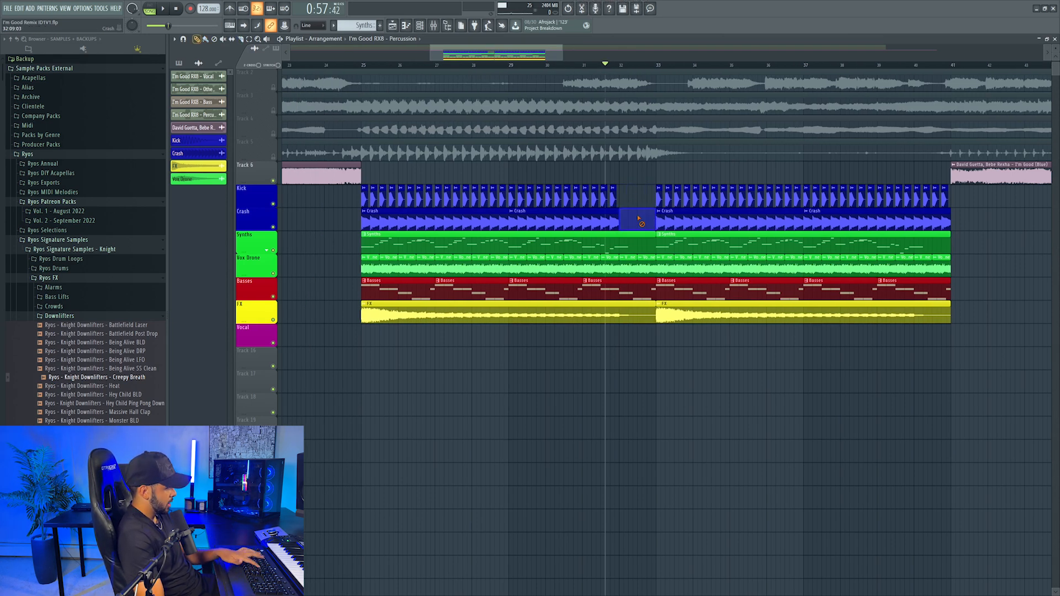
click(63, 317)
click(63, 335)
scroll(110, 336, down, 3)
click(128, 329)
drag(130, 333, 615, 360)
double_click(615, 357)
key(space)
click(438, 142)
key(space)
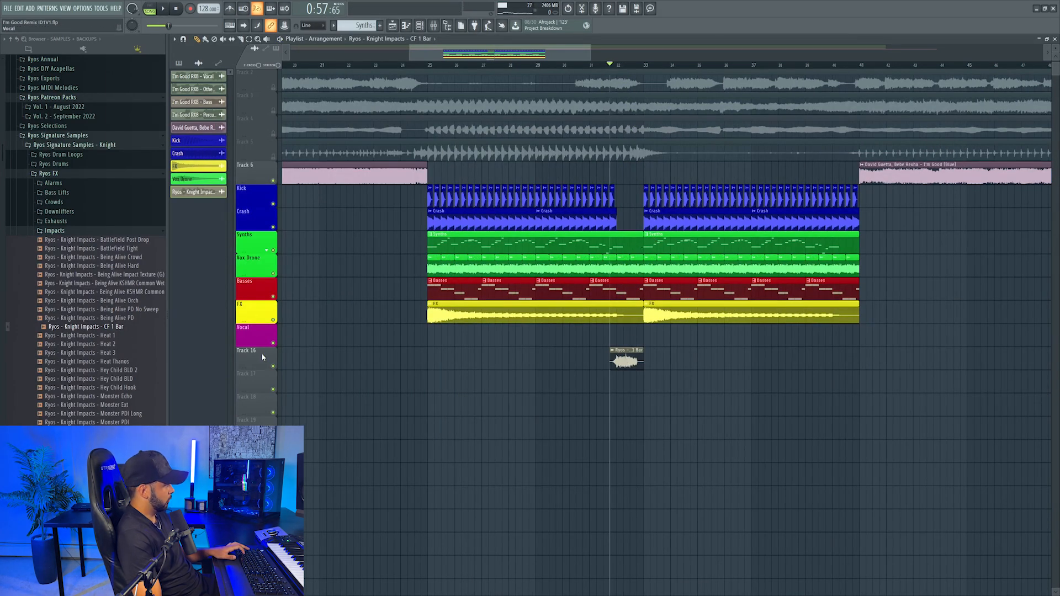
- Make room below the Kick track and fill the second drop from bar 33 with the Knight Clap Loops - Hey Child loop
scroll(265, 383, up, 7)
drag(263, 416, 263, 241)
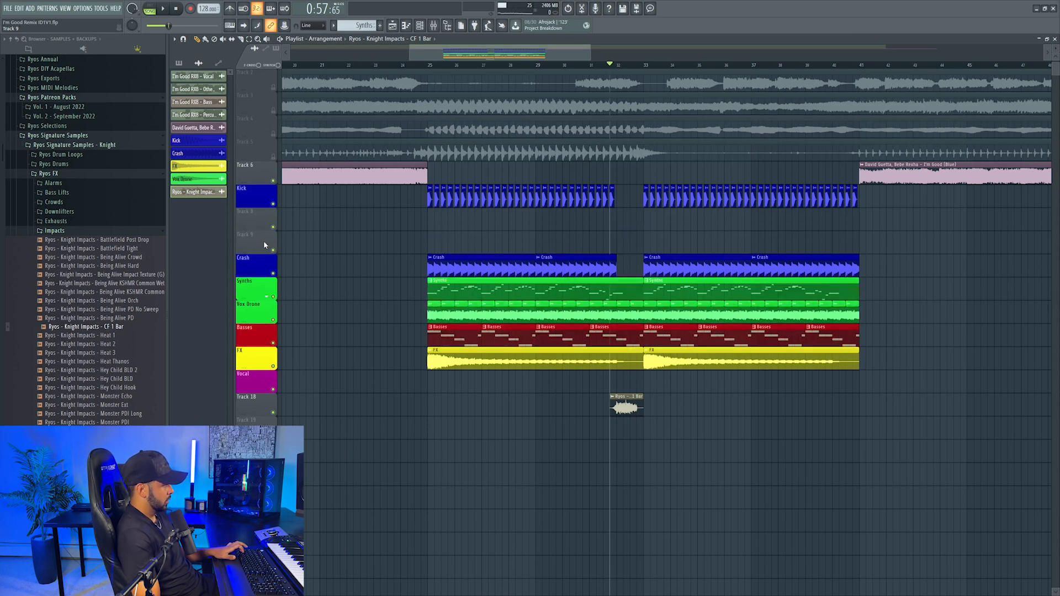
click(54, 164)
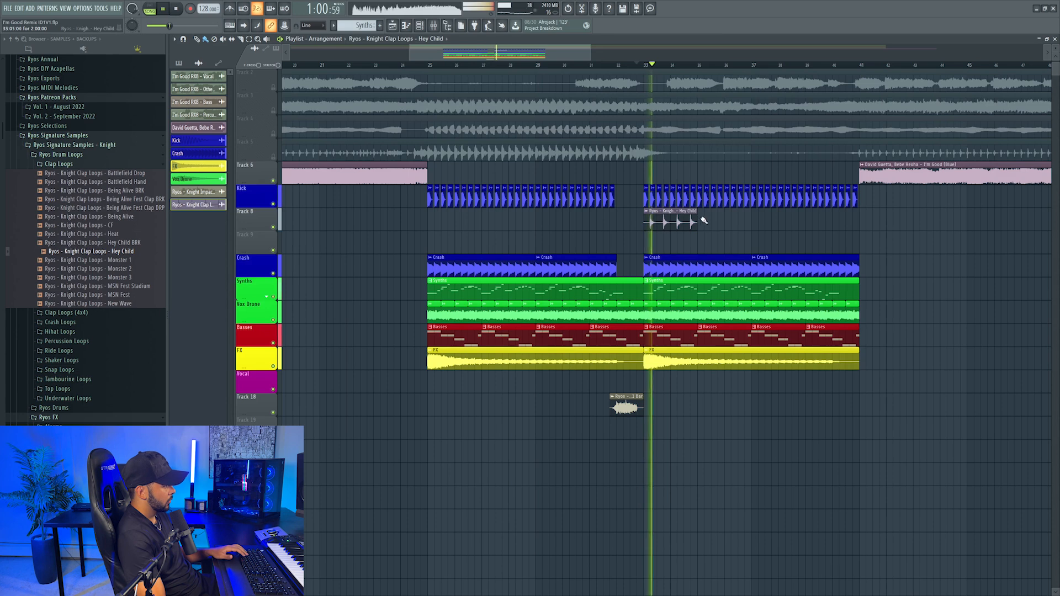
key(ctrl+b)
key(F9)
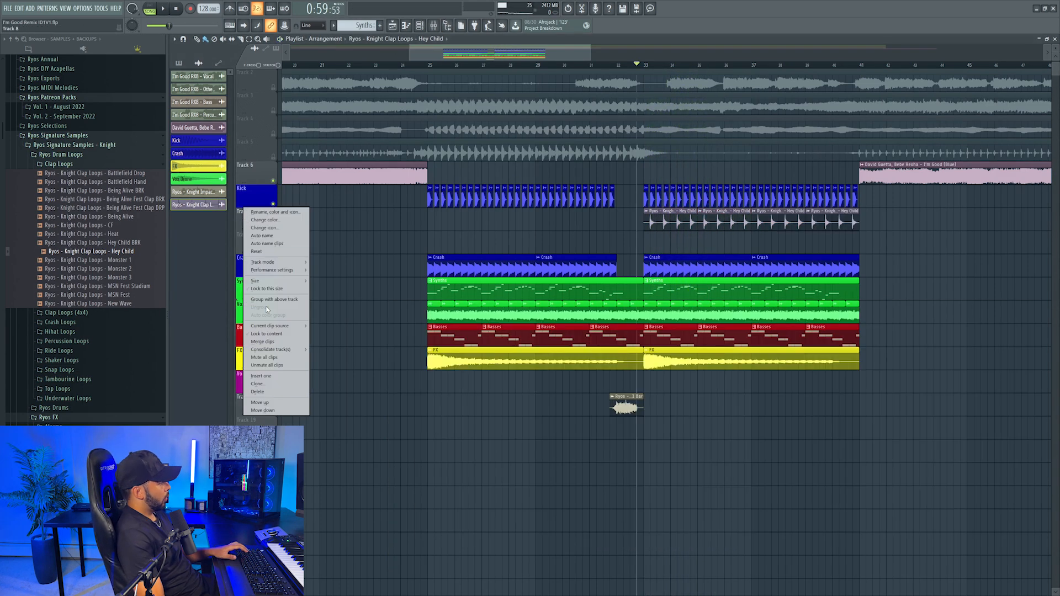
- Insert another track and place the Knight Clap Loops 4x4 - Being Alive loop at bar 25, routed to mixer track 22
click(263, 377)
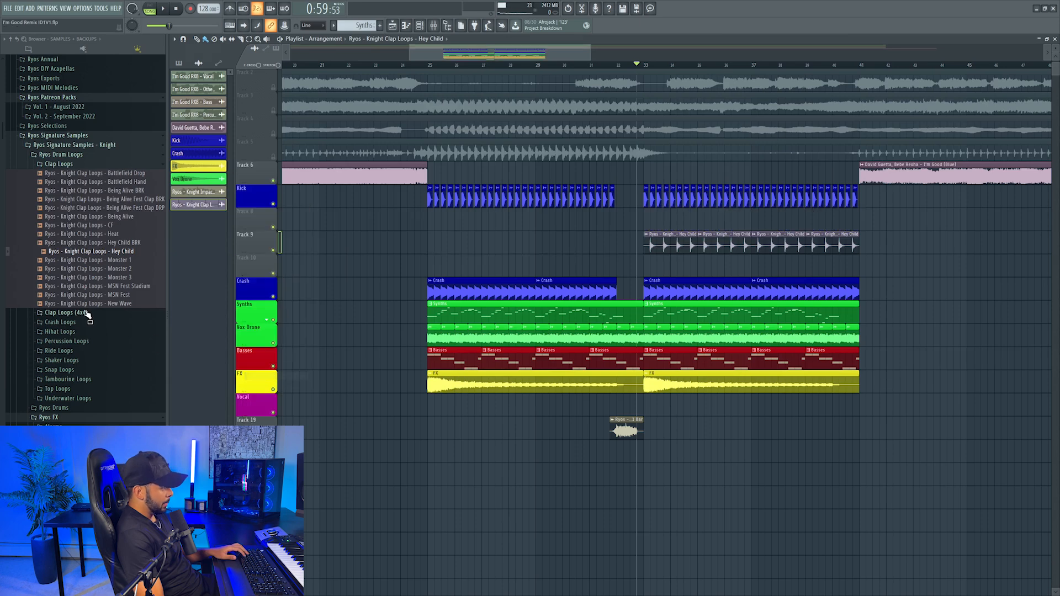
drag(172, 324, 446, 220)
key(space)
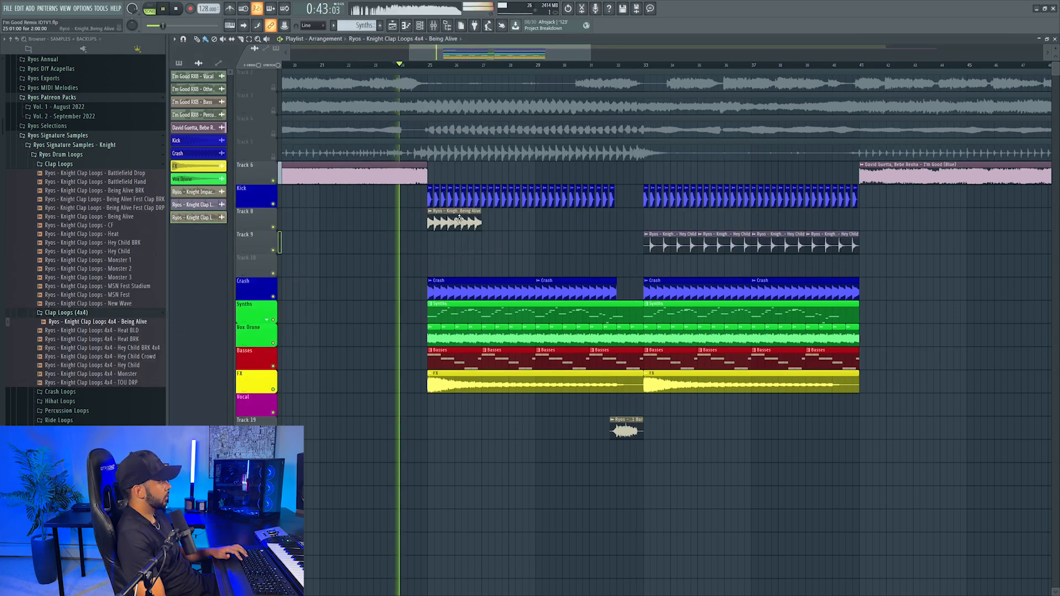
double_click(463, 221)
click(459, 165)
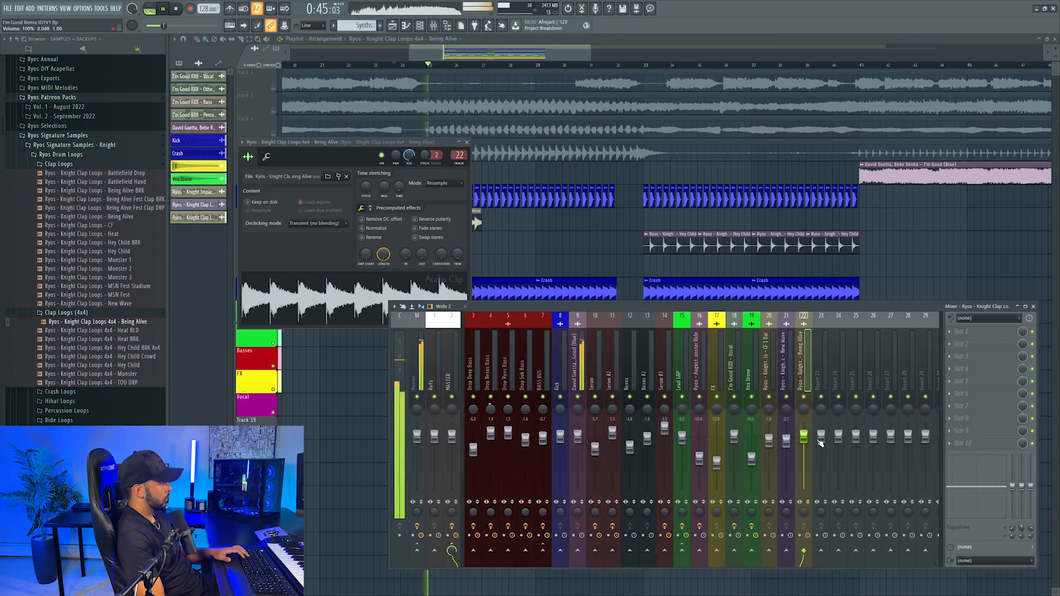
- Repeat the 4x4 clap loop across both drops, and name and color the 4x4 Claps, Clap SN and Impact tracks
drag(489, 220, 622, 217)
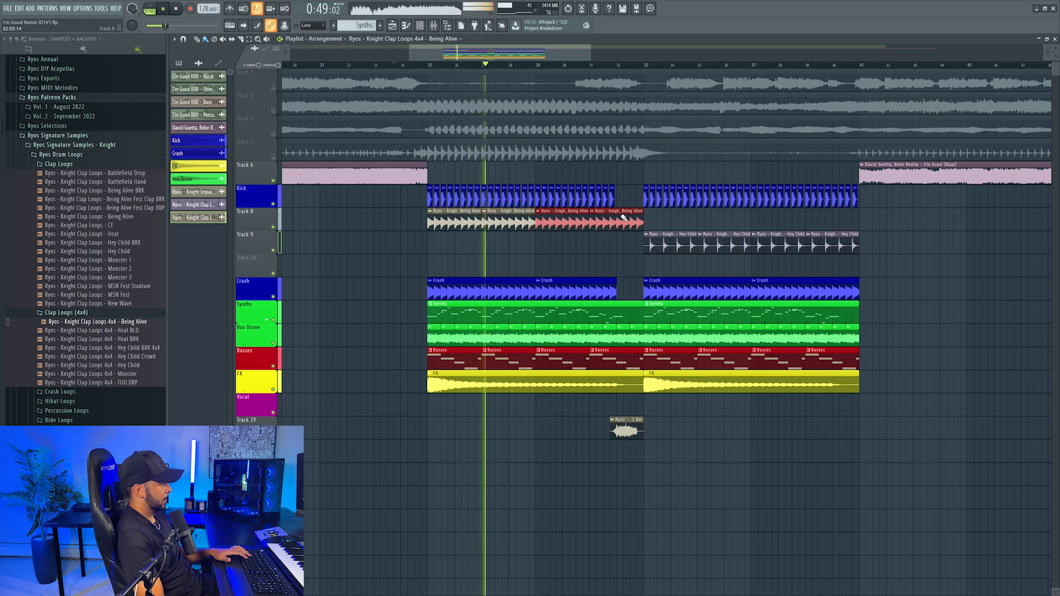
right_click(607, 218)
click(595, 218)
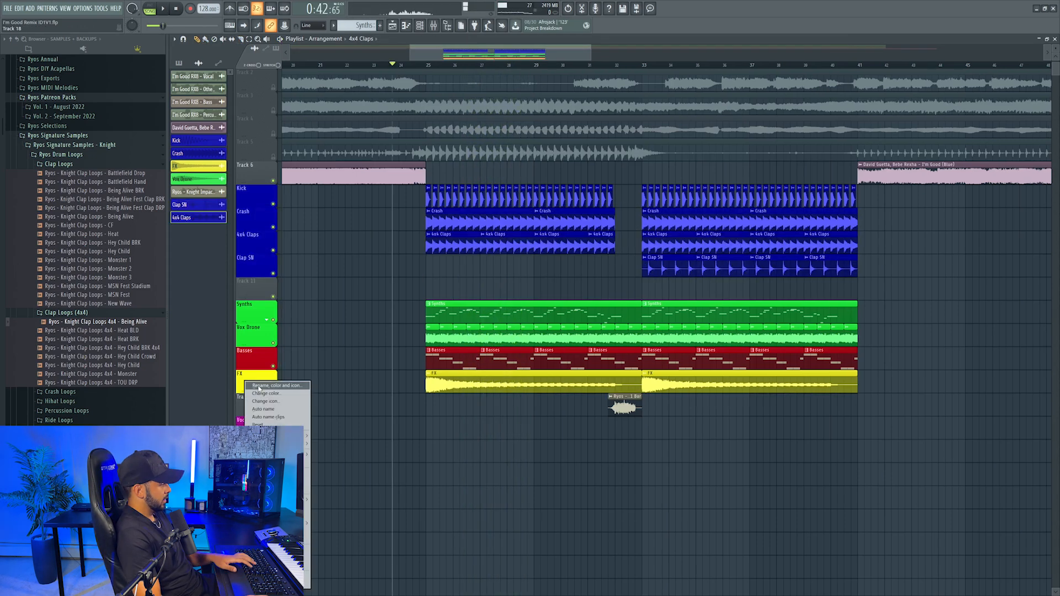
click(276, 393)
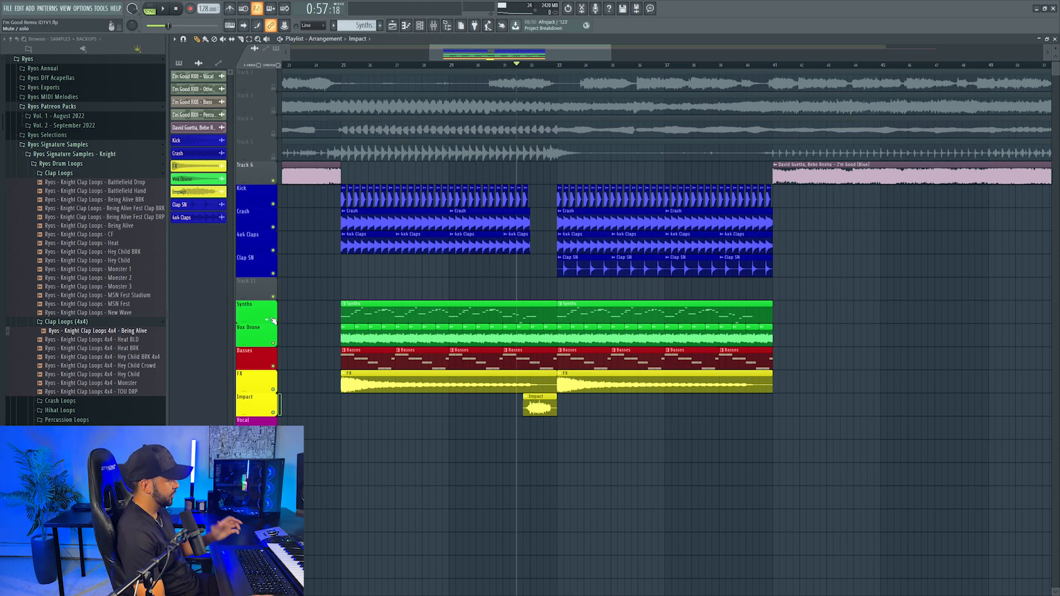
- Expand the Synths group, insert a track for automation inside it and open the Synths pattern in the piano roll
click(272, 320)
right_click(272, 329)
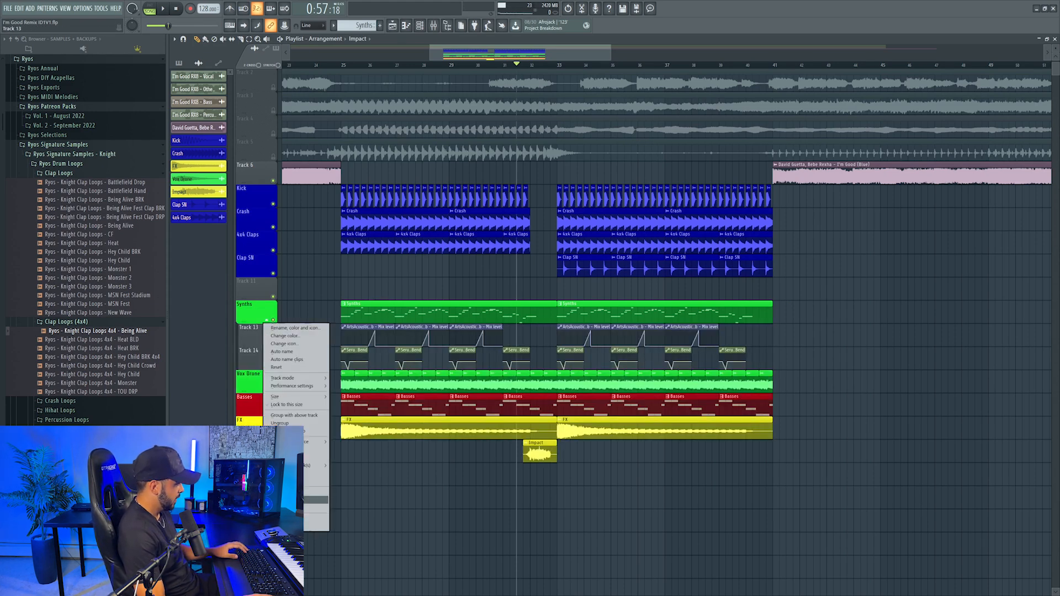
click(316, 500)
double_click(493, 305)
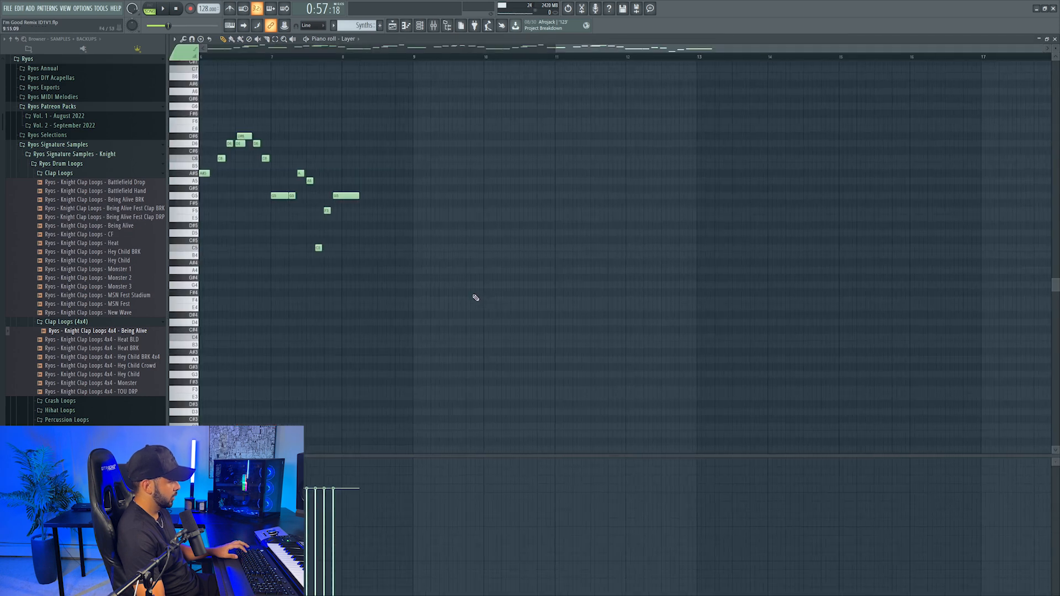
key(Escape)
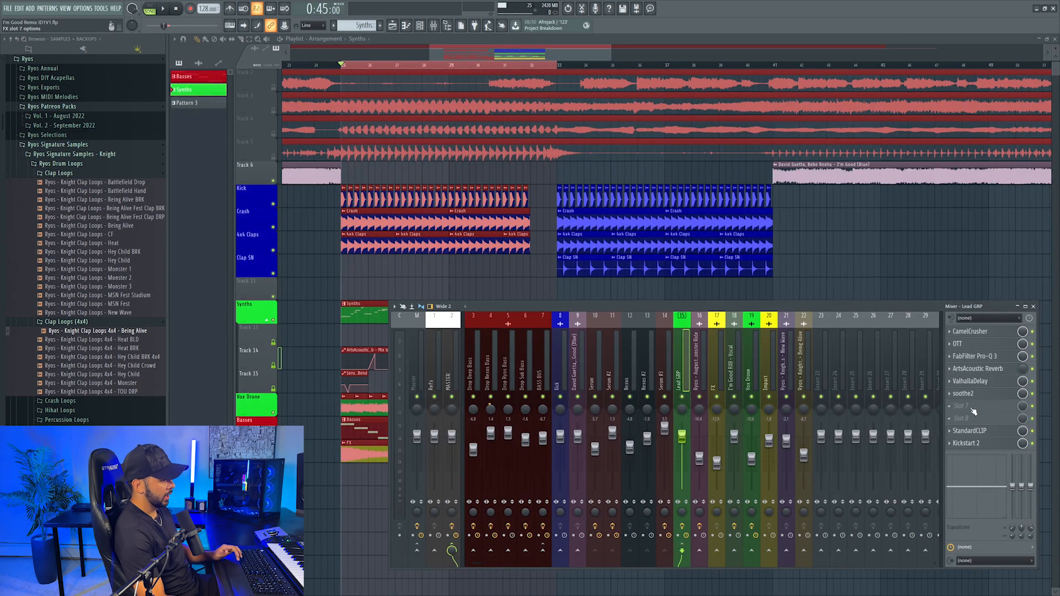
- Insert LFOTool on the Lead GRP mixer track and automate the LFOTool and Kickstart 2 mix levels to switch at bar 32
click(975, 413)
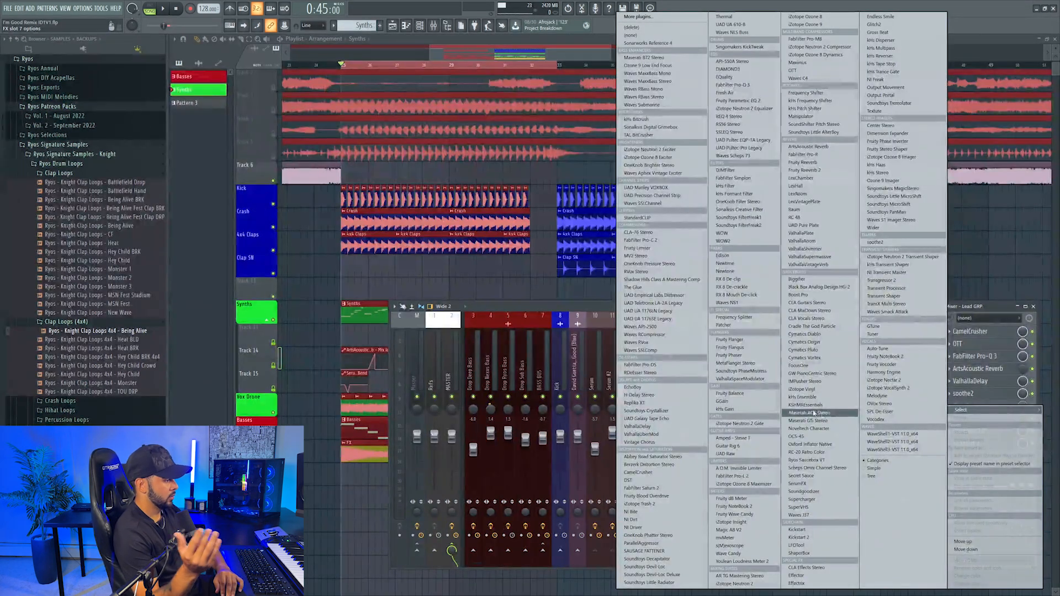
click(809, 546)
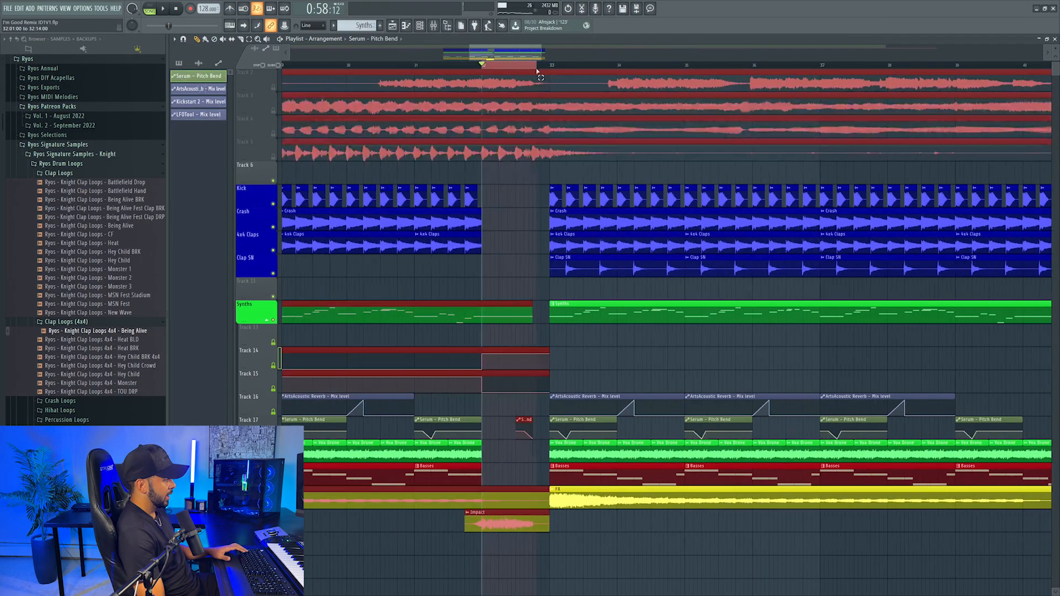
- Insert Fruity Balance on the Lead GRP mixer track
key(F9)
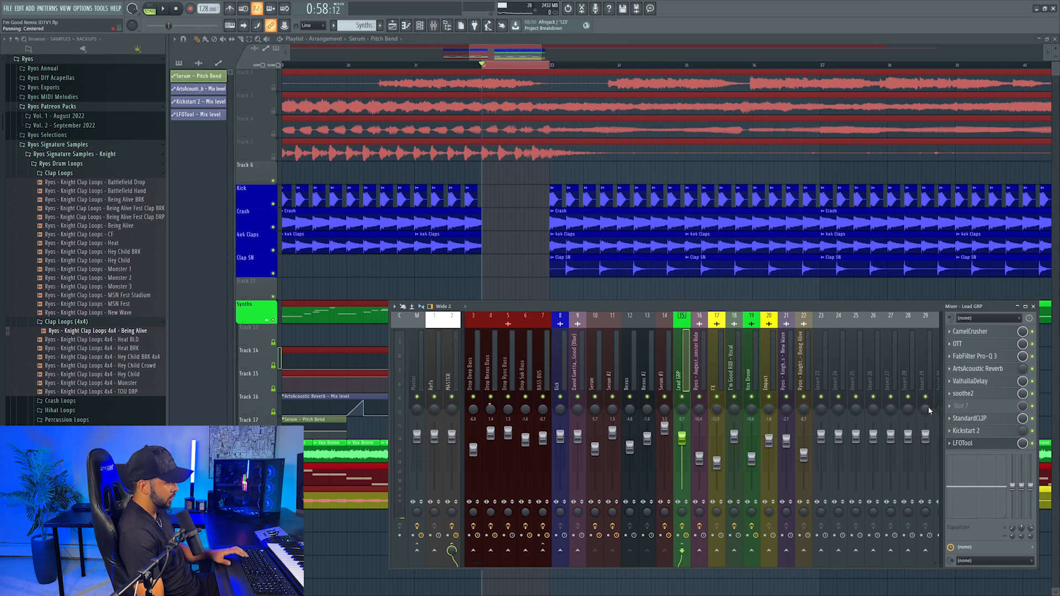
click(963, 406)
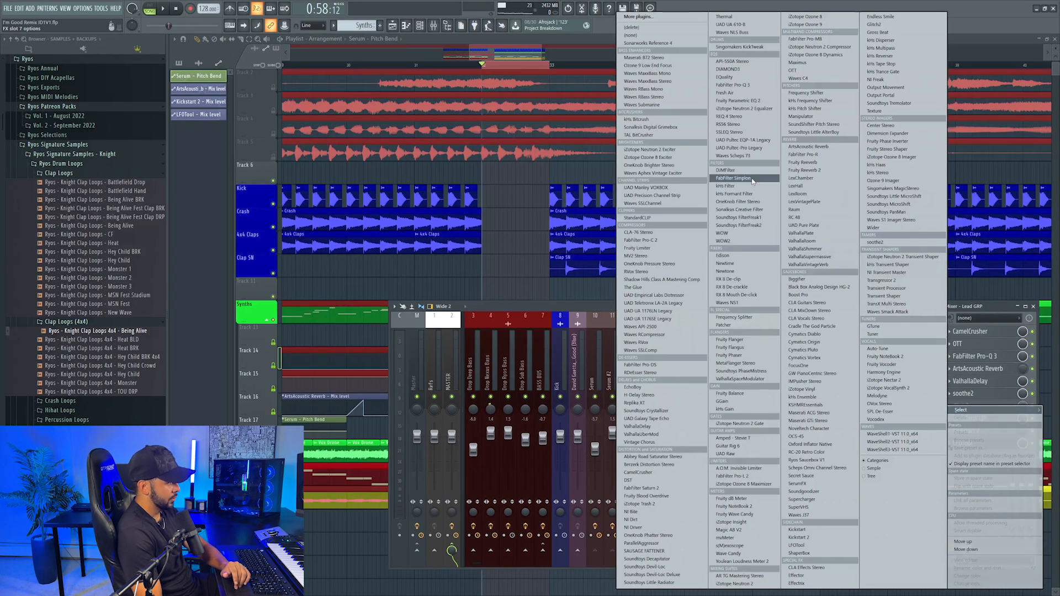
click(766, 395)
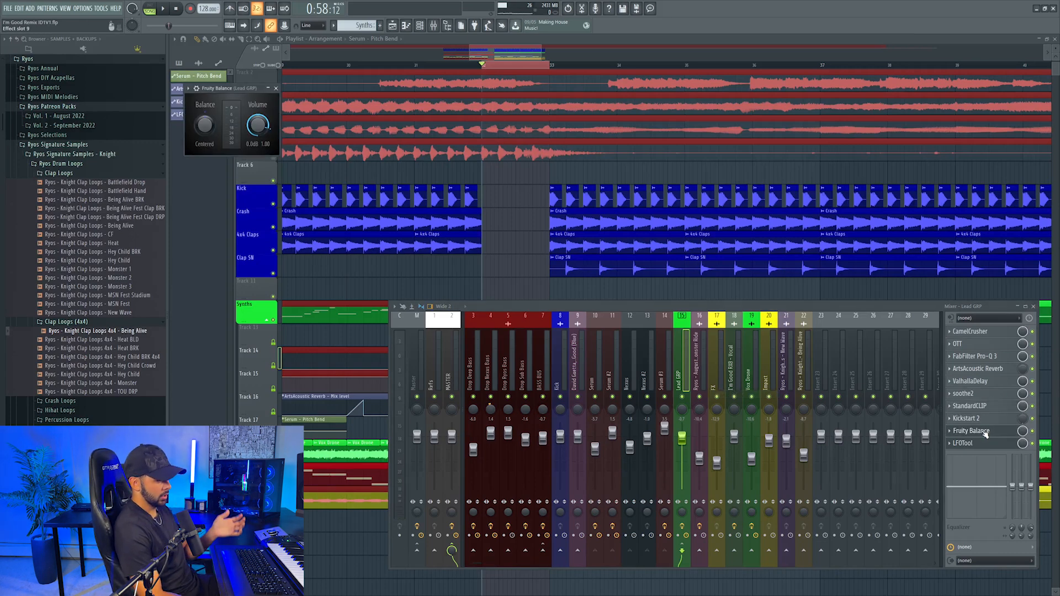
- Create an automation clip for the Fruity Balance volume at bar 32 and paste the copied value onto its point at bar 33
right_click(263, 134)
click(291, 197)
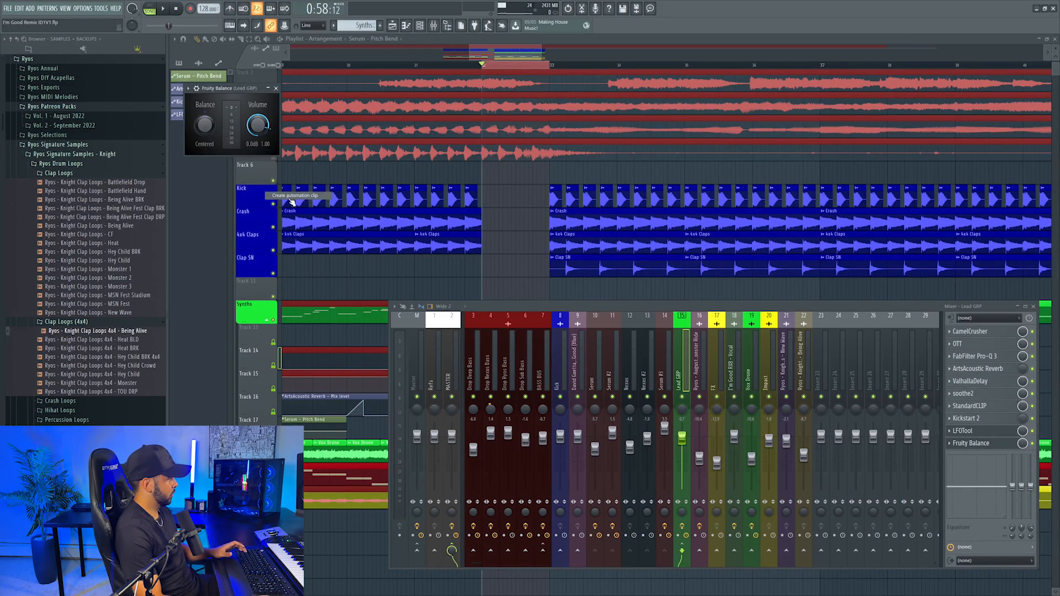
drag(518, 166, 523, 402)
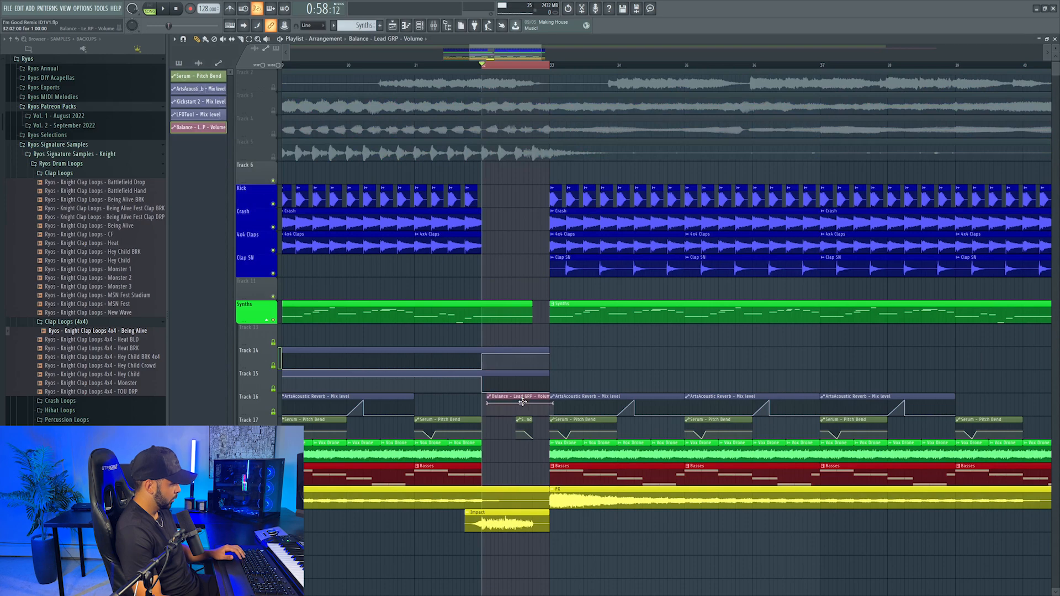
right_click(549, 335)
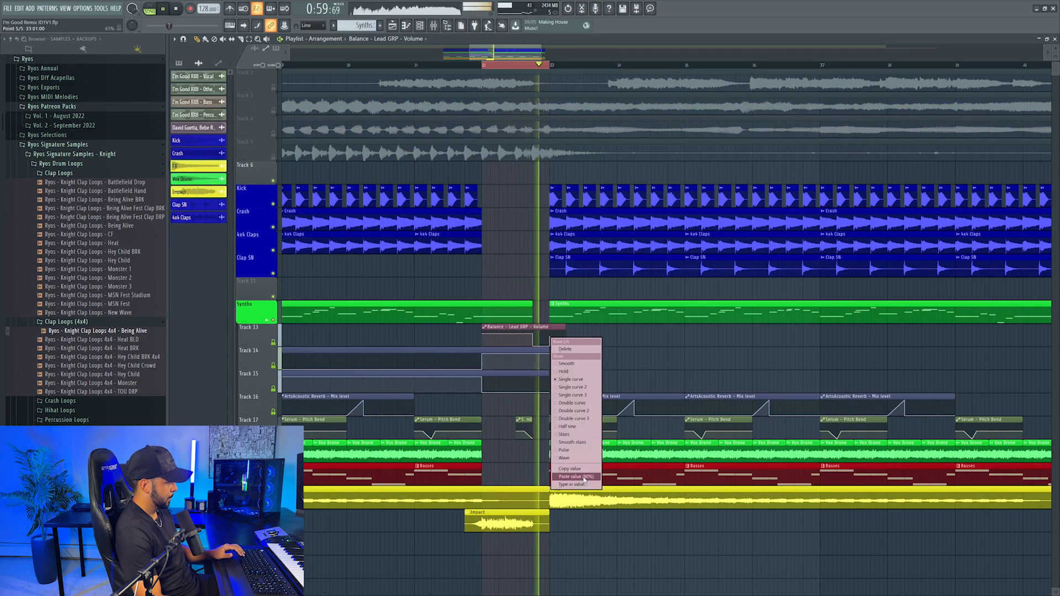
click(569, 476)
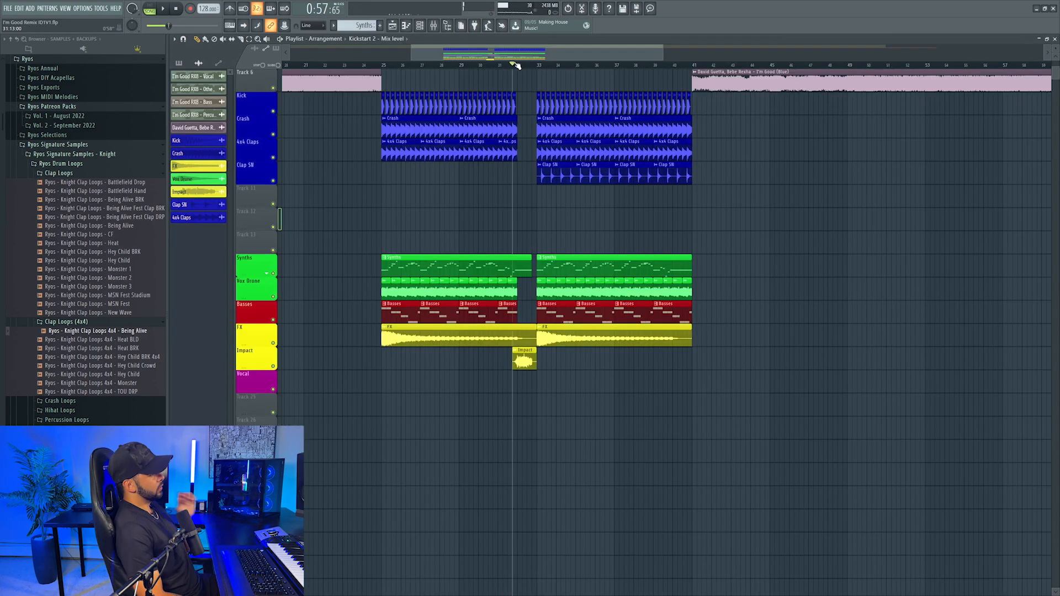
- Insert two empty playlist tracks above the original song's track
scroll(552, 276, left, 2)
scroll(263, 189, up, 3)
right_click(263, 189)
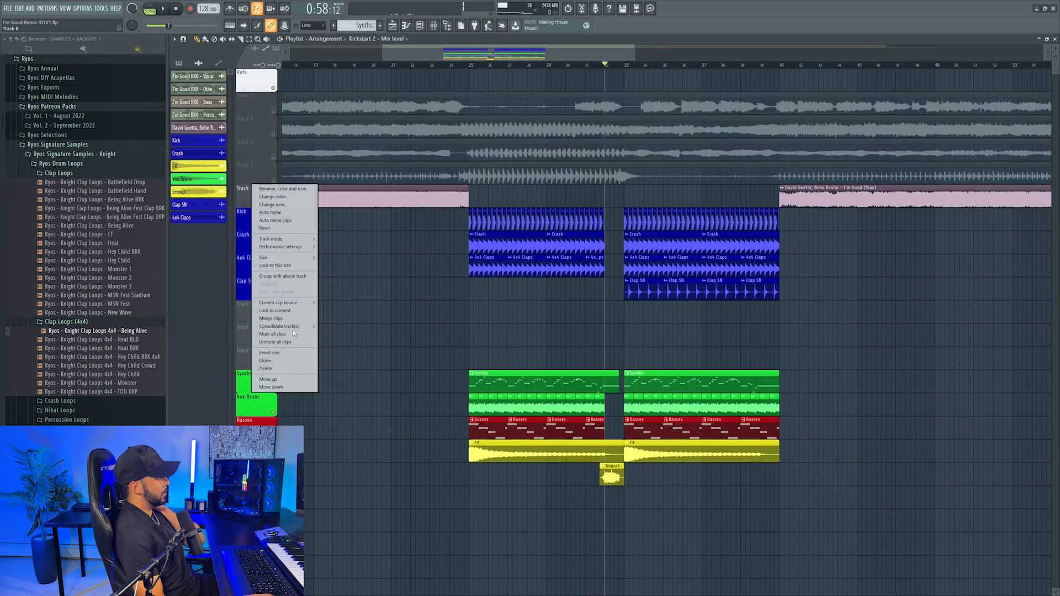
click(267, 353)
right_click(252, 192)
click(276, 353)
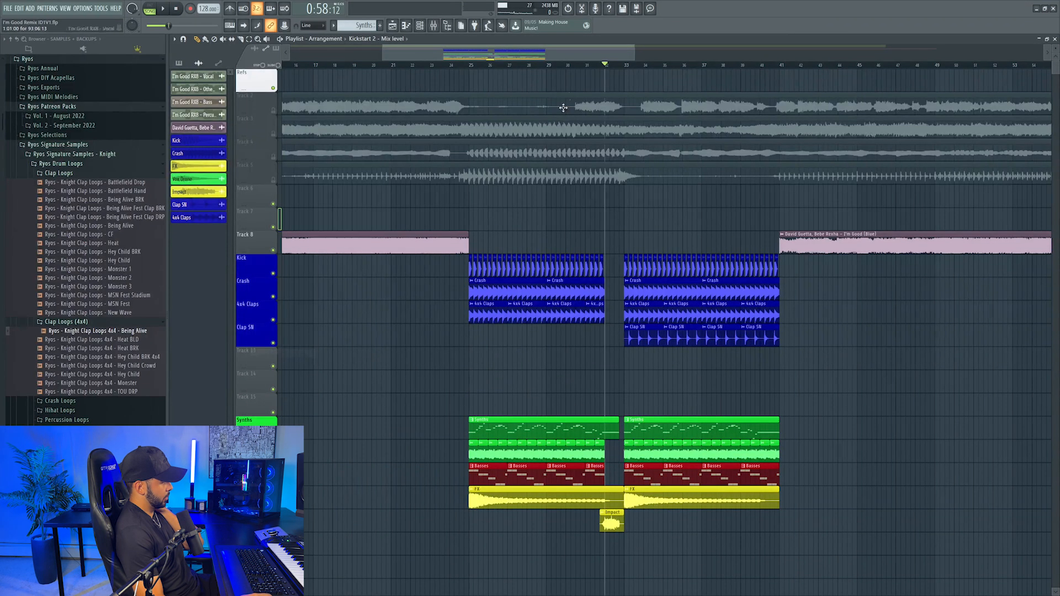
- Select the bar from 32 to 33 and insert MetaFlanger Stereo on the MASTER mixer track
drag(605, 65, 626, 72)
click(433, 25)
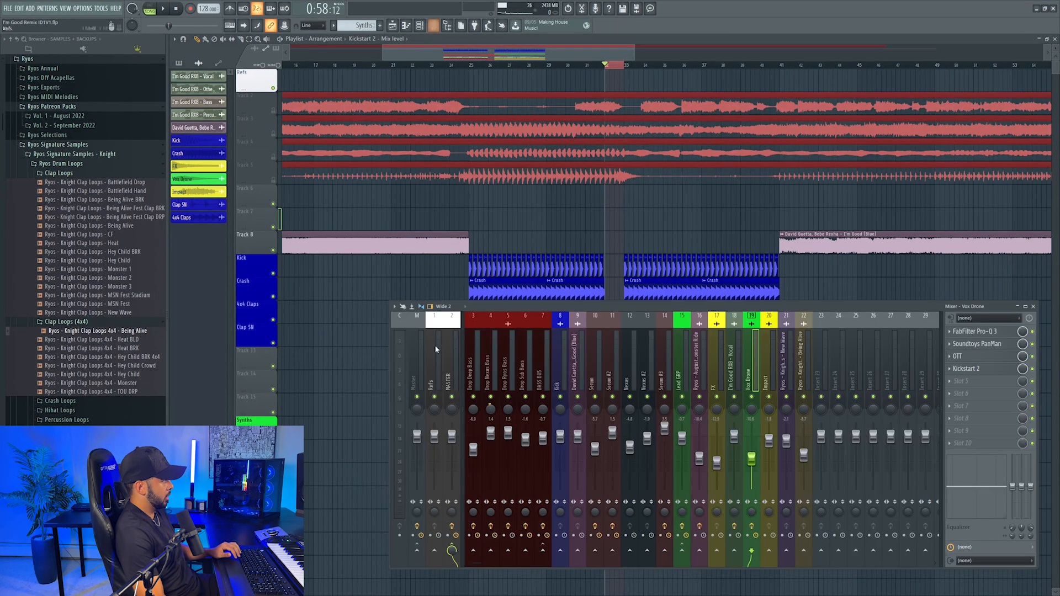
click(445, 363)
click(967, 333)
mouse_move(972, 342)
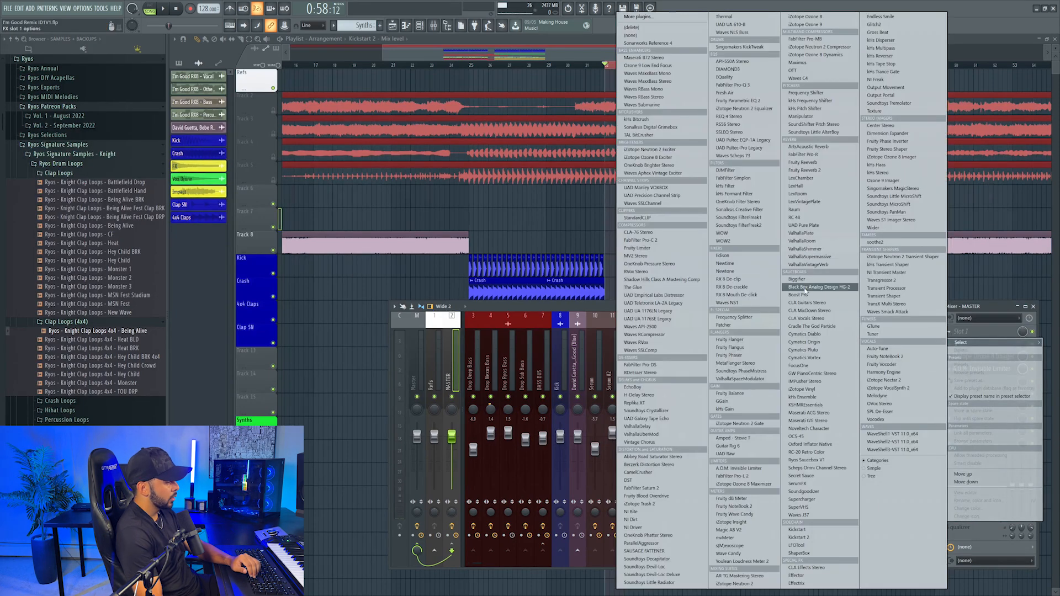
click(735, 362)
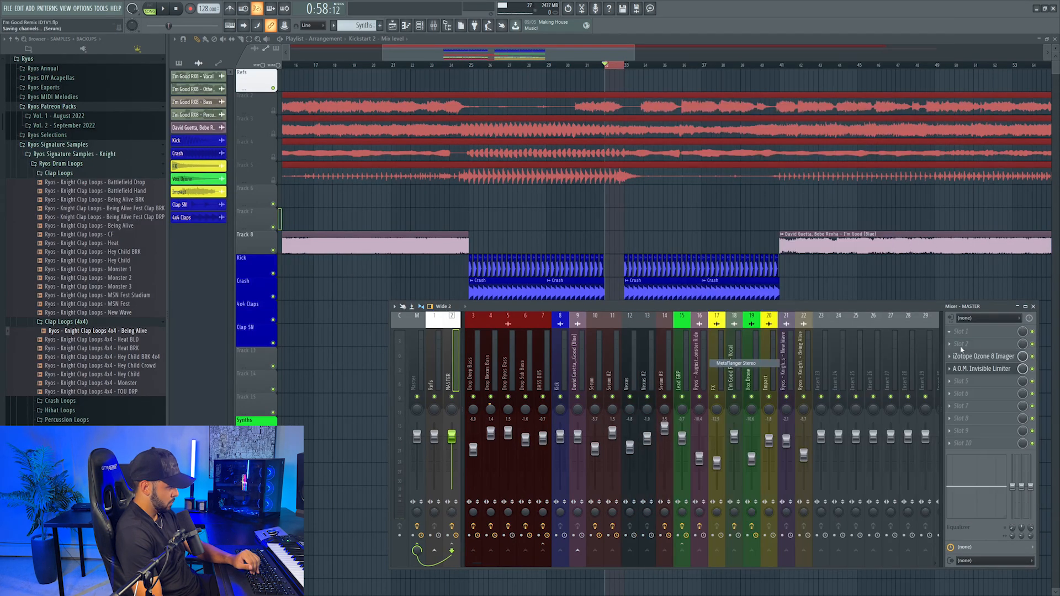
- Add Endless Smile to the MASTER track, automate its intensity and the MetaFlanger mix to ramp up from bar 32, and start the MetaFlanger clip at bar 31
click(969, 342)
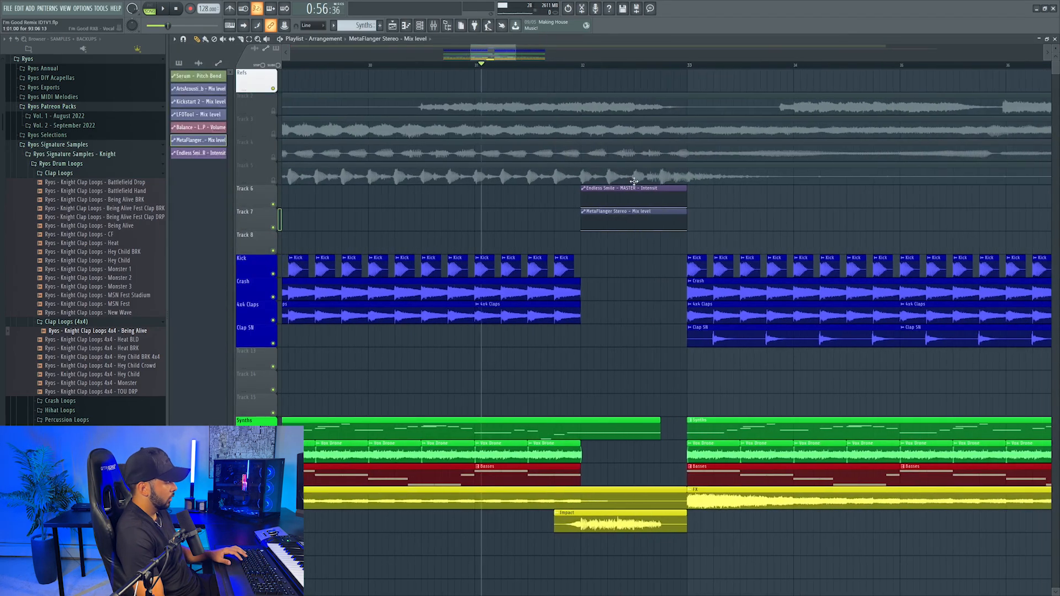
drag(653, 211, 549, 215)
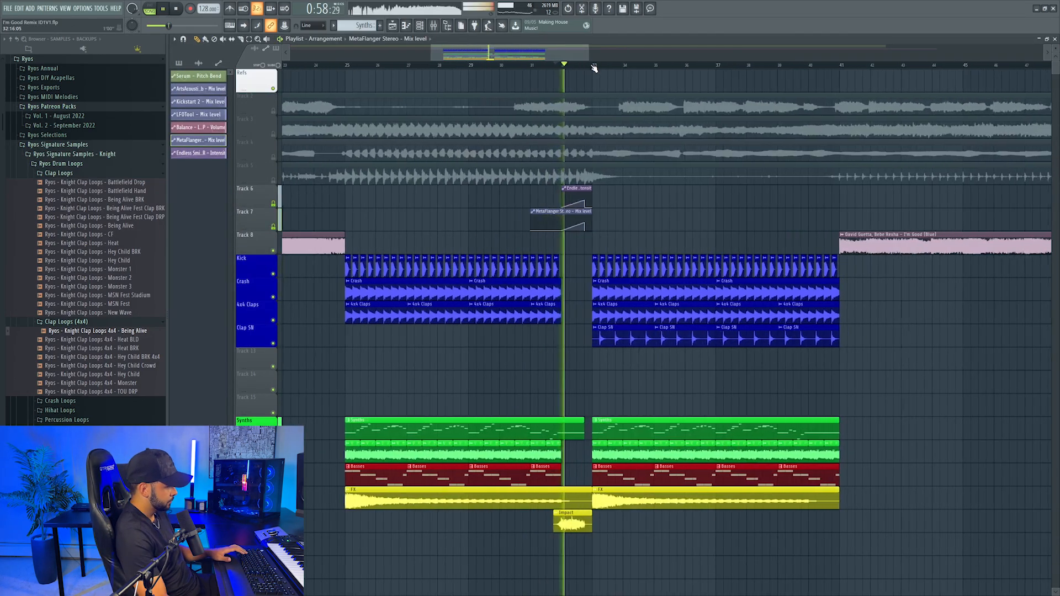
scroll(594, 67, up, 1)
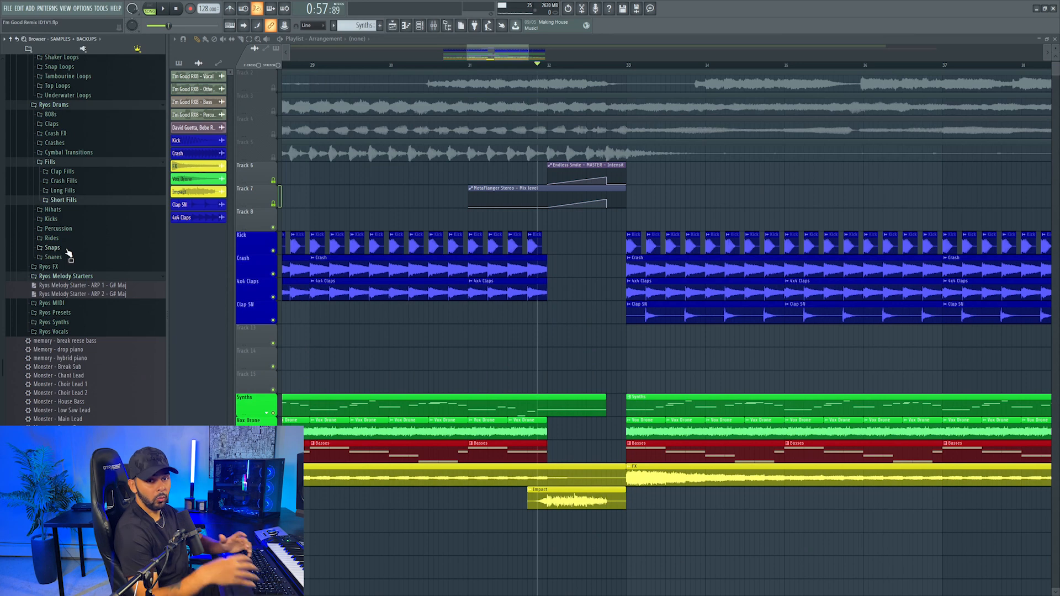
- Place the Heat Trap Snares short fill at bar 32 on Track 13, trimmed to end where the Synths clip ends
click(71, 200)
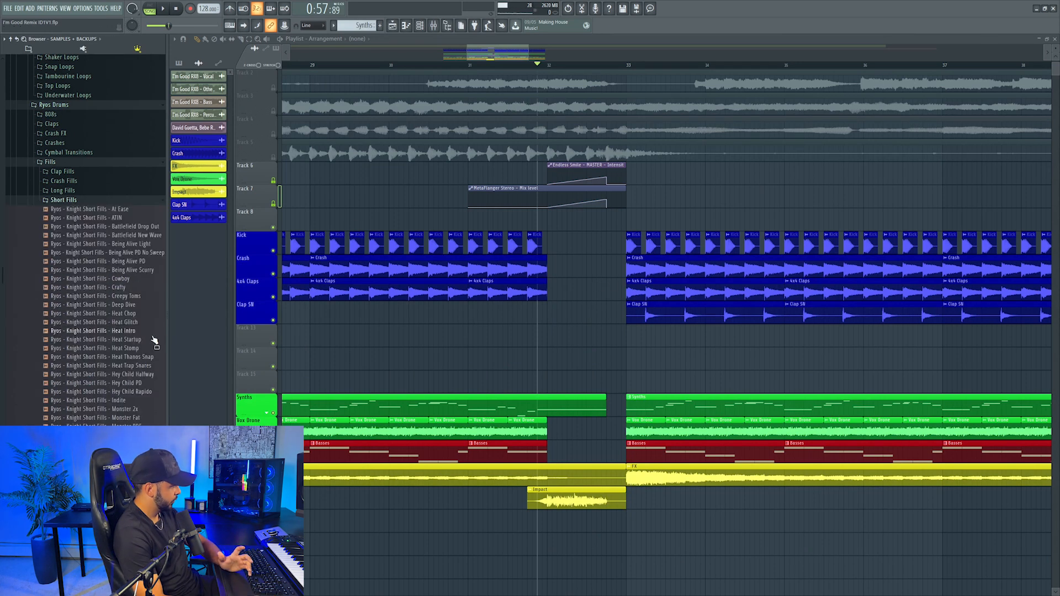
click(124, 375)
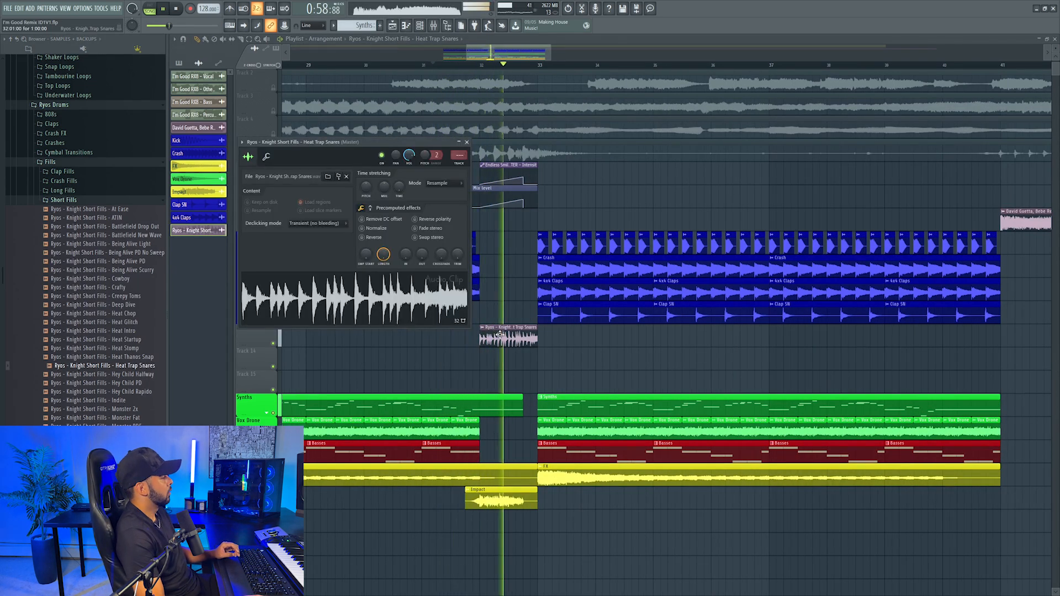
key(space)
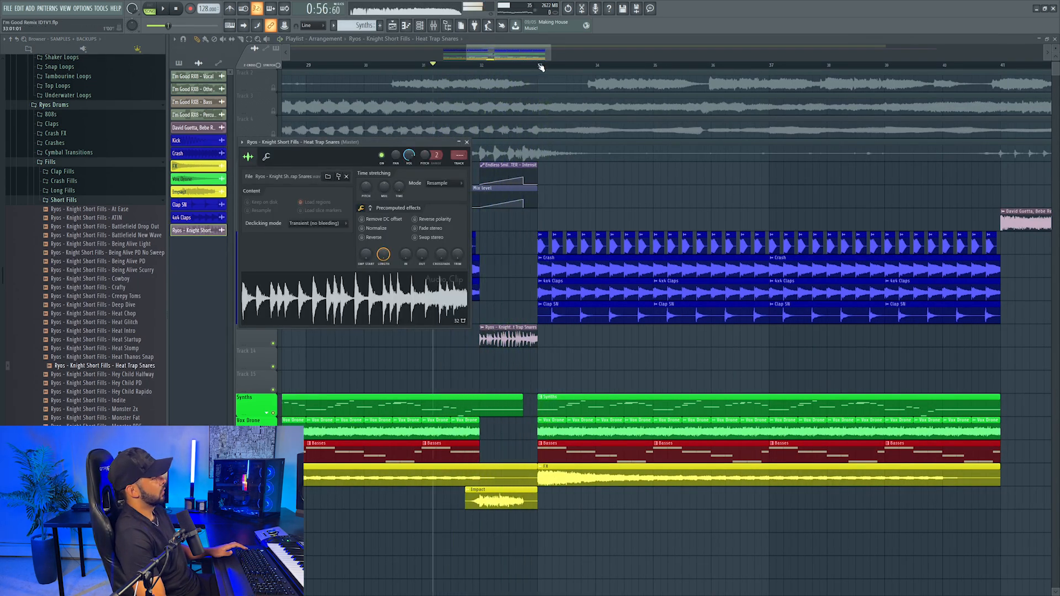
scroll(539, 66, up, 3)
key(Escape)
click(547, 339)
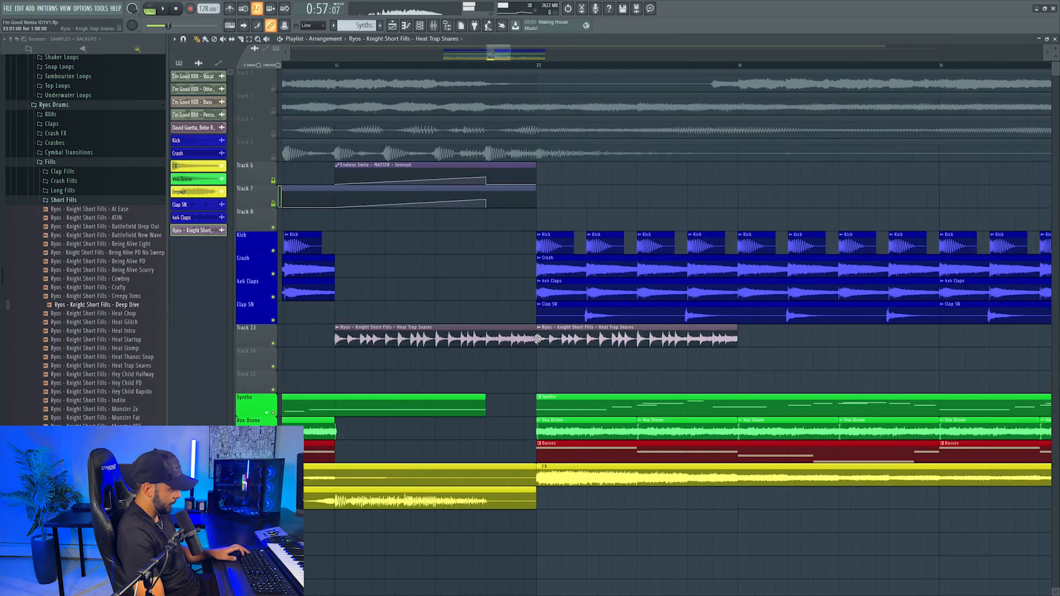
right_click(547, 339)
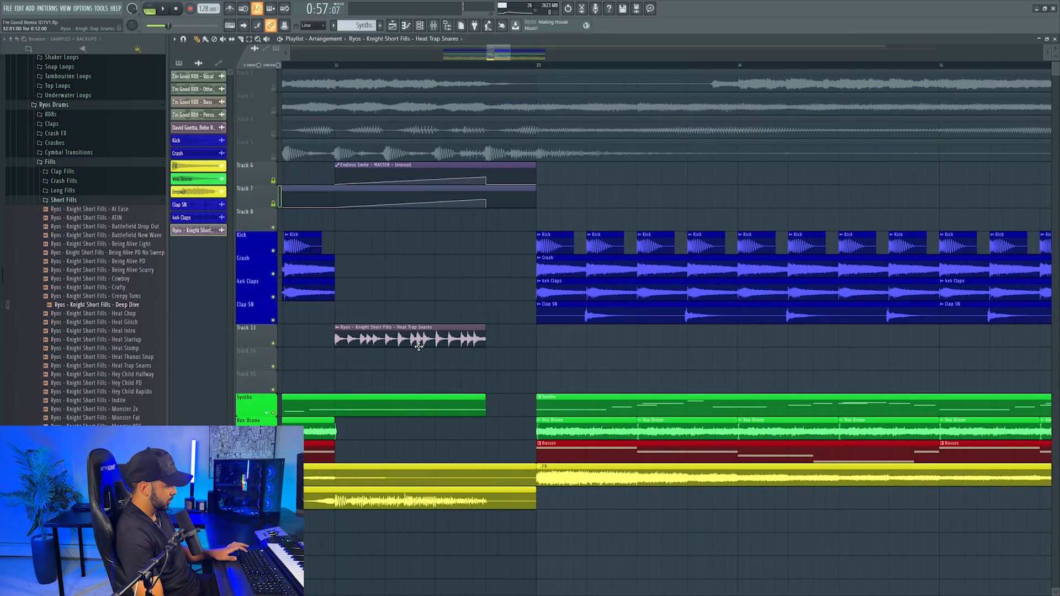
- Add the Deep Dive short fill on Track 14 leading into bar 33 and listen to the transition
drag(173, 315, 478, 362)
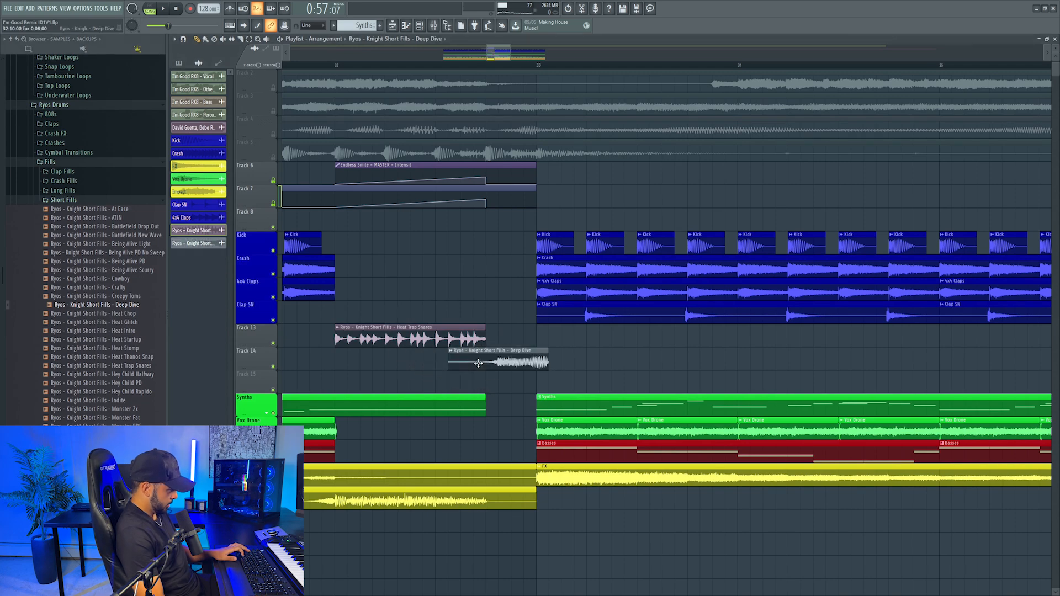
key(space)
scroll(467, 70, down, 3)
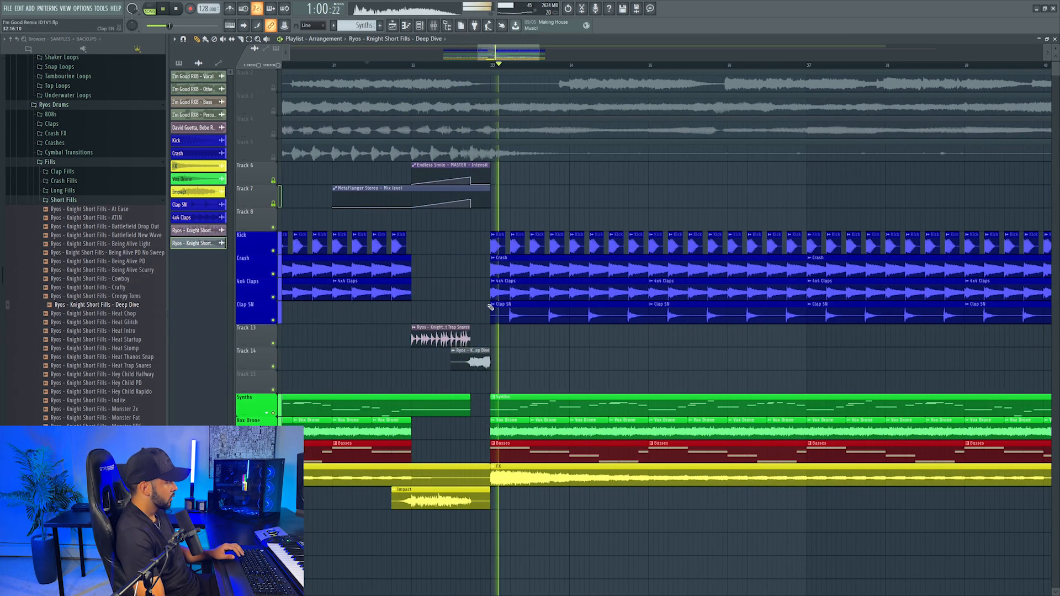
- Route the Heat Trap Snares and Deep Dive fills to mixer tracks 23 and 24 while playing the transition
click(456, 334)
double_click(457, 334)
click(459, 157)
click(497, 60)
double_click(489, 359)
key(space)
key(F9)
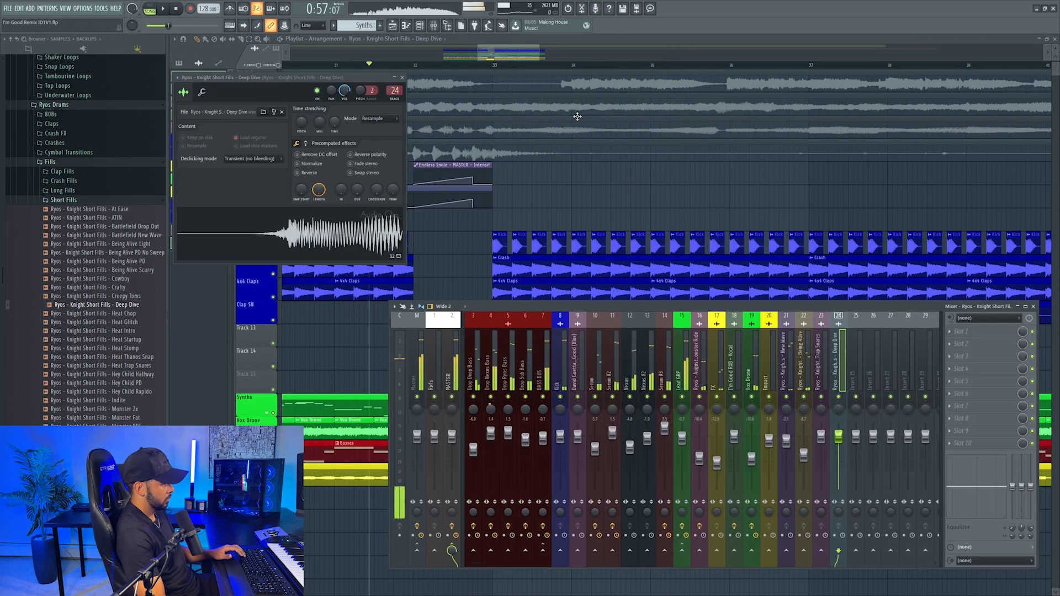
- Name the two fill tracks "Trap Fill" and "Dive Fill" and auto-name the Dive Fill clips
click(437, 65)
scroll(436, 66, down, 3)
text(FIll)
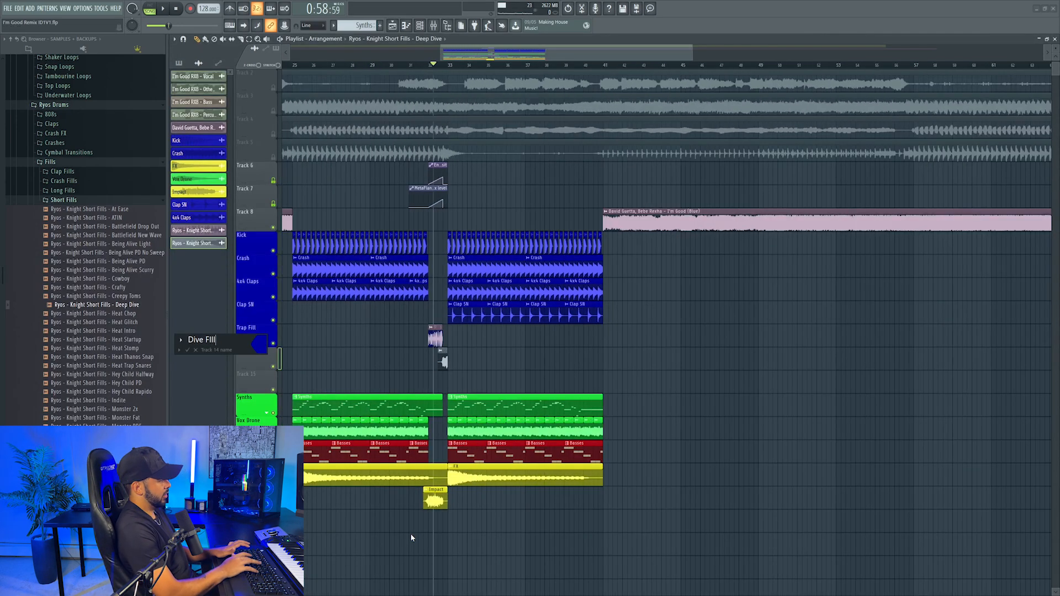
key(BackSpace)
key(BackSpace)
text(ll)
key(Return)
right_click(256, 349)
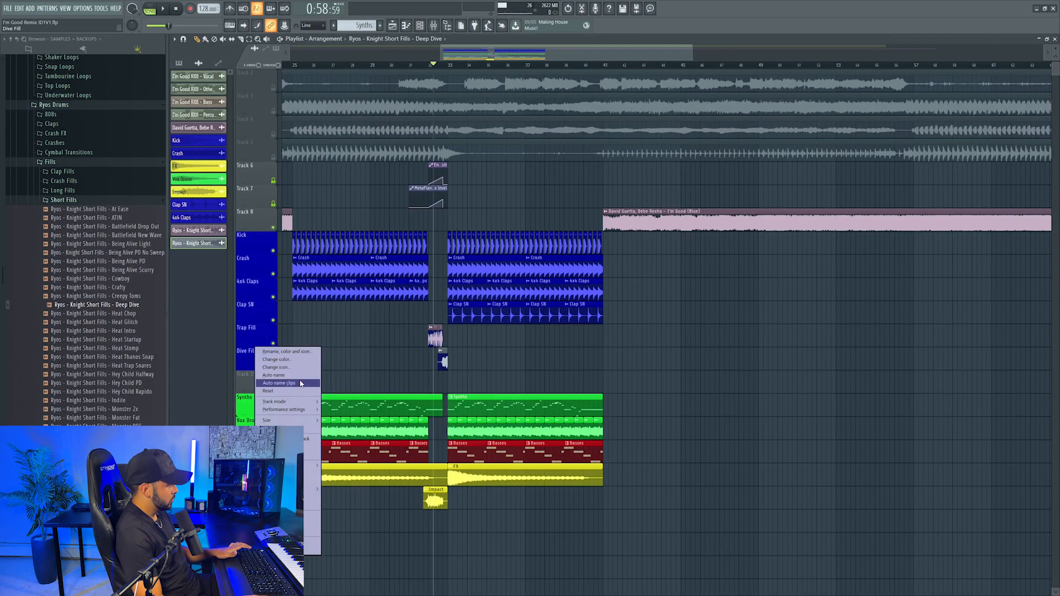
click(300, 383)
- Add the MSN Fest Metallic shaker loop at bar 33 on Track 15 and lower its mixer volume to about -3.4 dB
scroll(88, 376, up, 10)
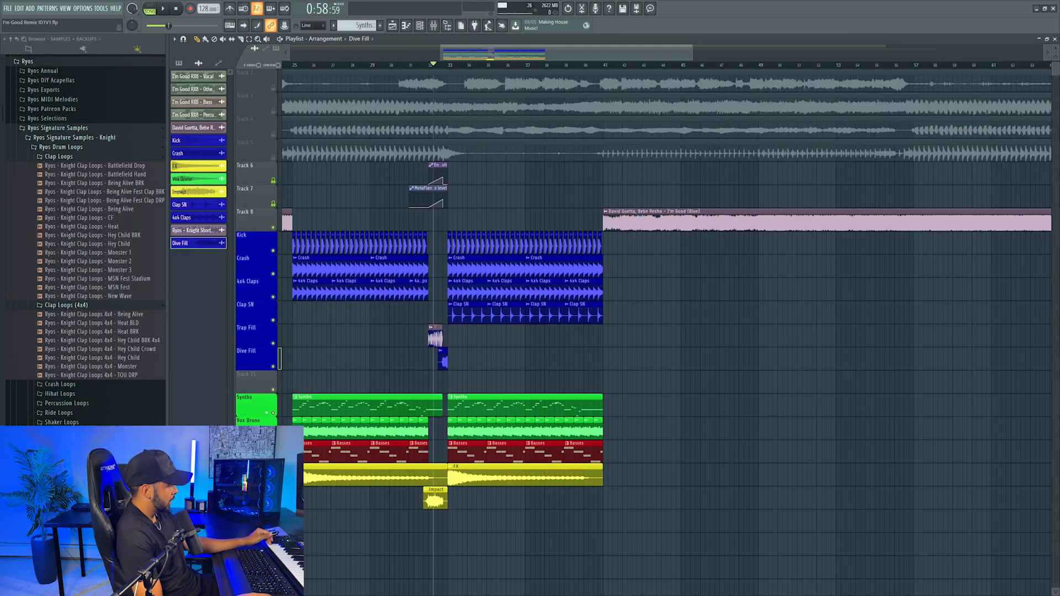
drag(417, 401, 456, 387)
drag(457, 387, 456, 387)
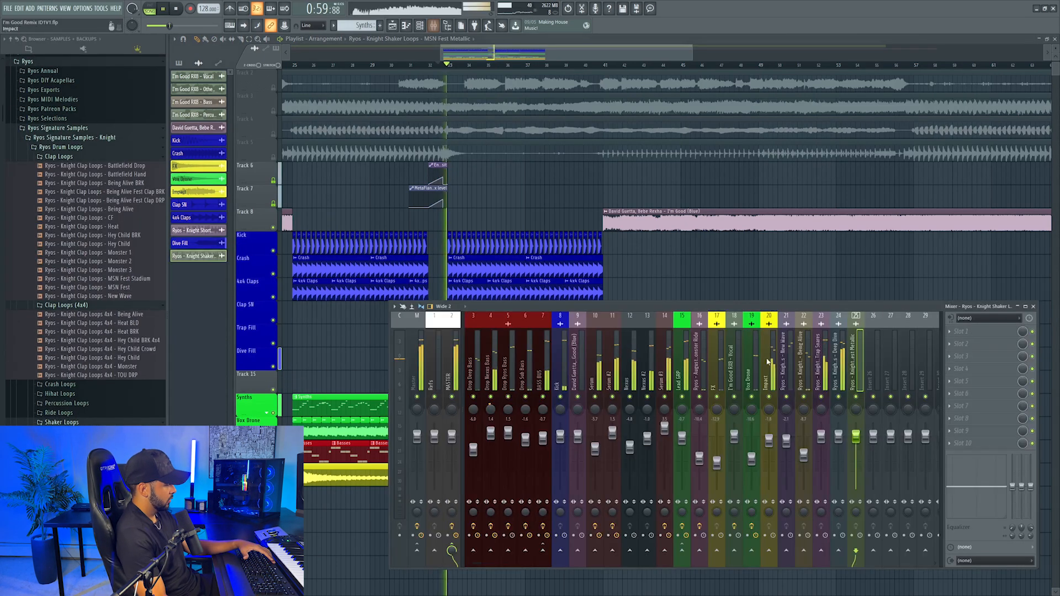
drag(856, 436, 856, 444)
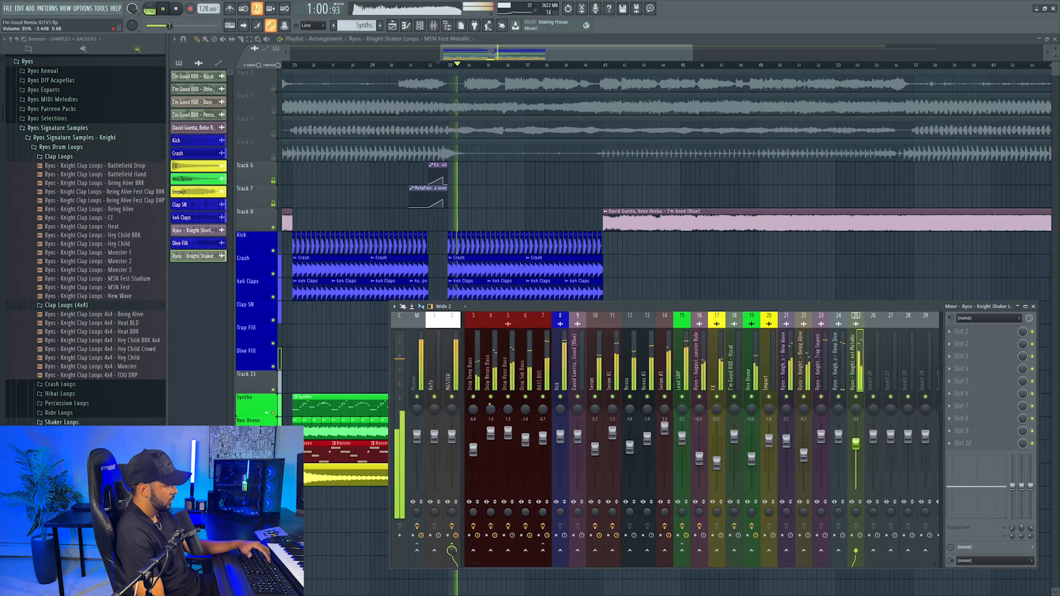
key(F9)
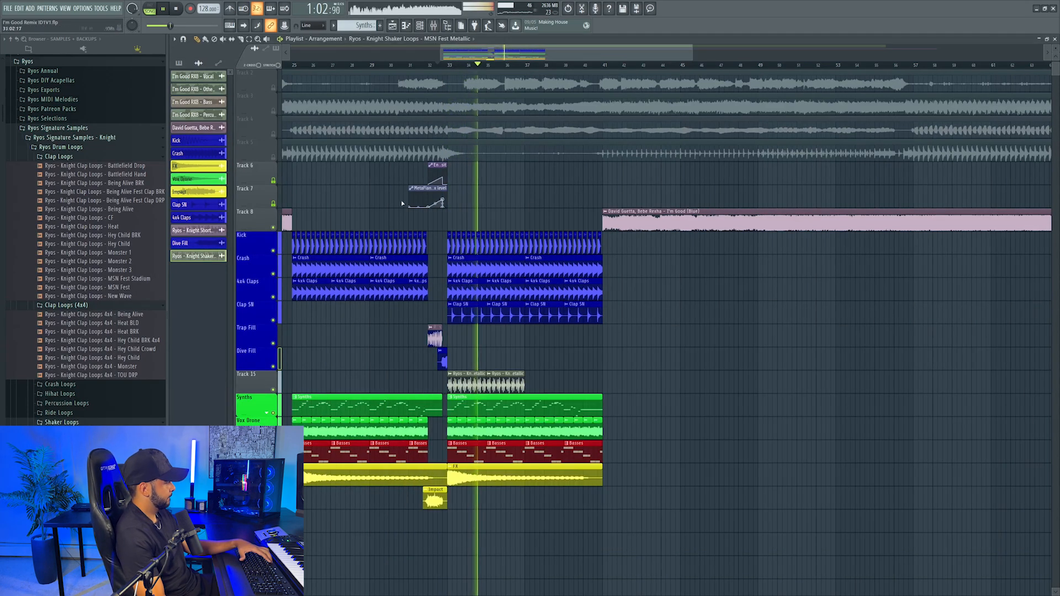
key(space)
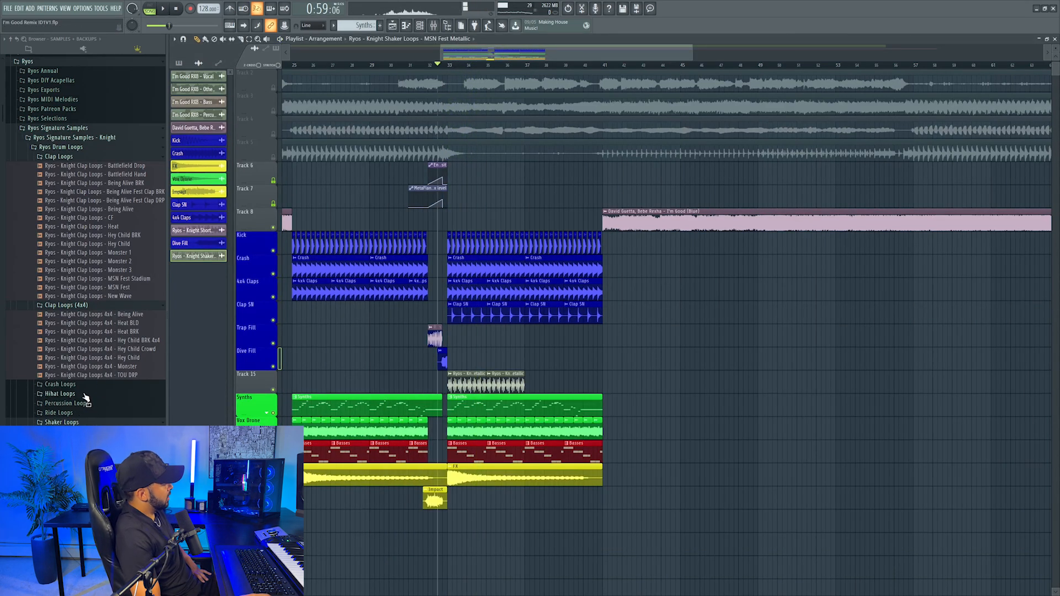
- Replace the shaker loop with the Hey Child hihat loop and check its level in the mixer during playback
click(85, 394)
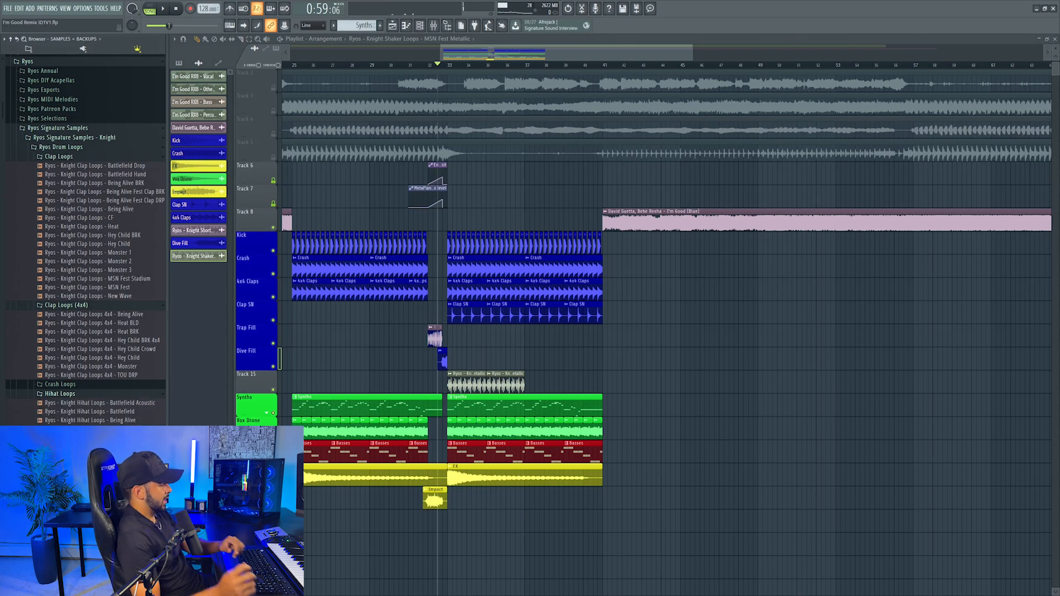
drag(357, 406, 464, 382)
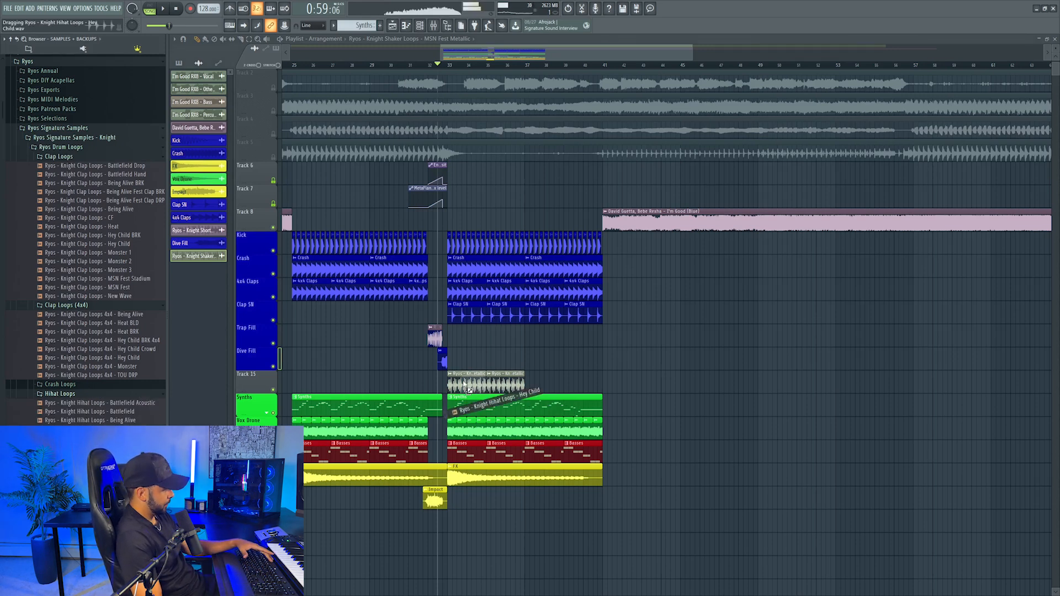
key(space)
key(F9)
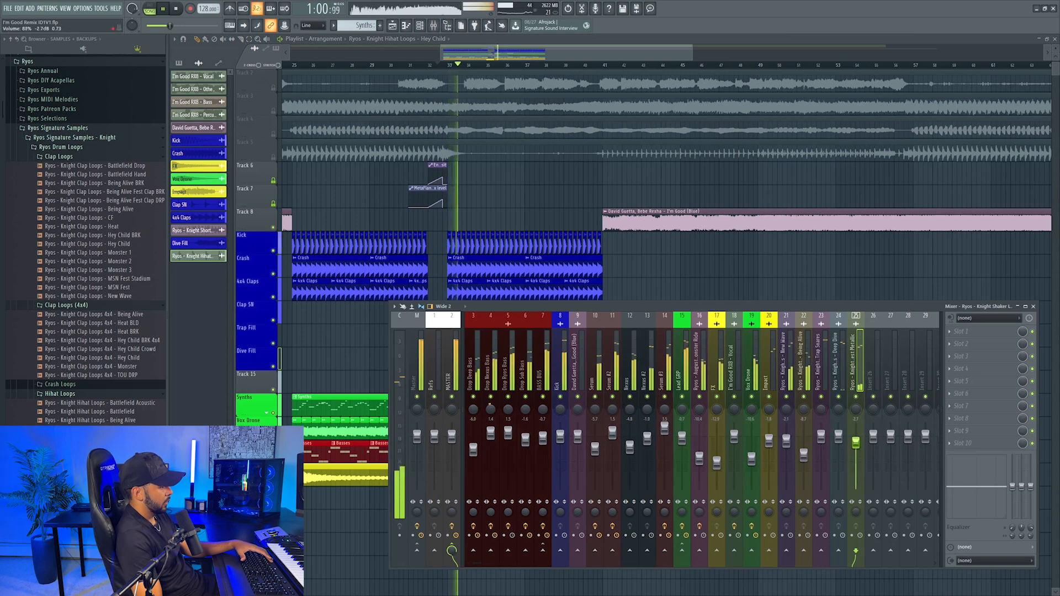
key(F9)
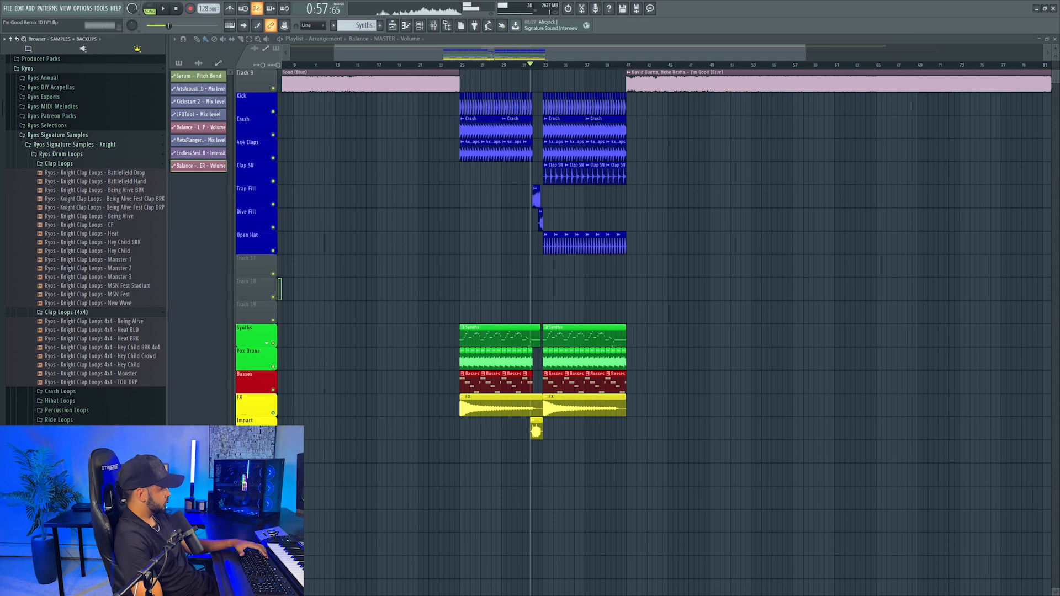
- Add the Hey Child tambourine loop below Open Hat from bar 33, lower its volume to 72%, and repeat the clip
drag(88, 469, 549, 267)
drag(548, 267, 546, 267)
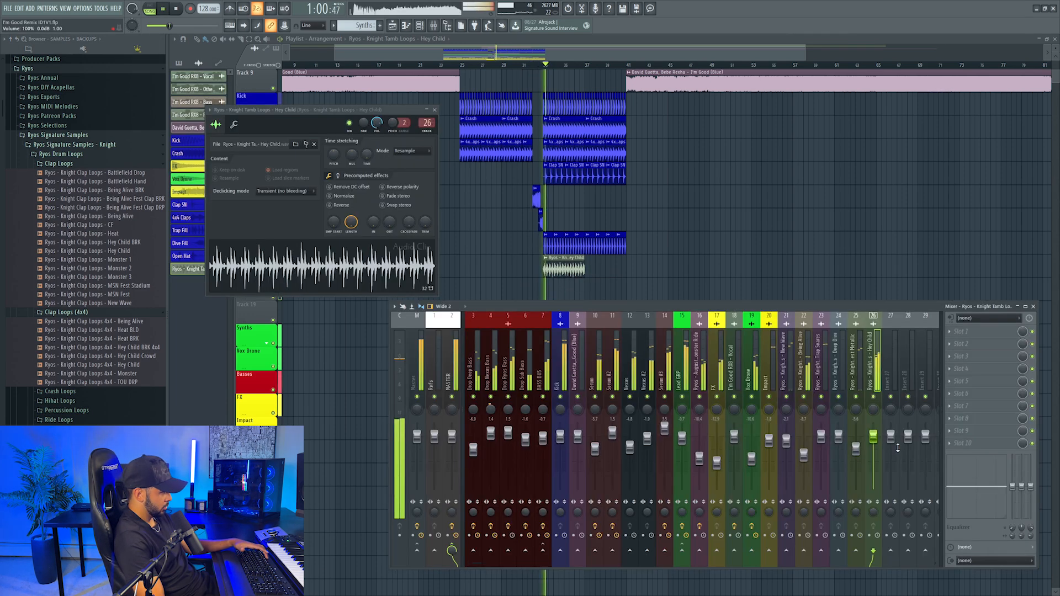
drag(873, 436, 873, 448)
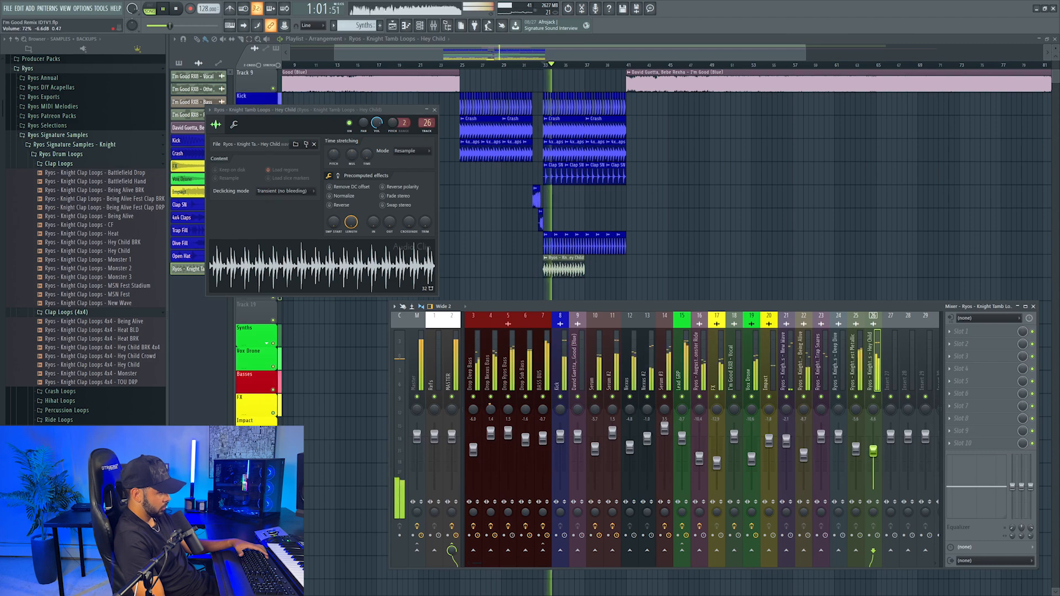
click(604, 265)
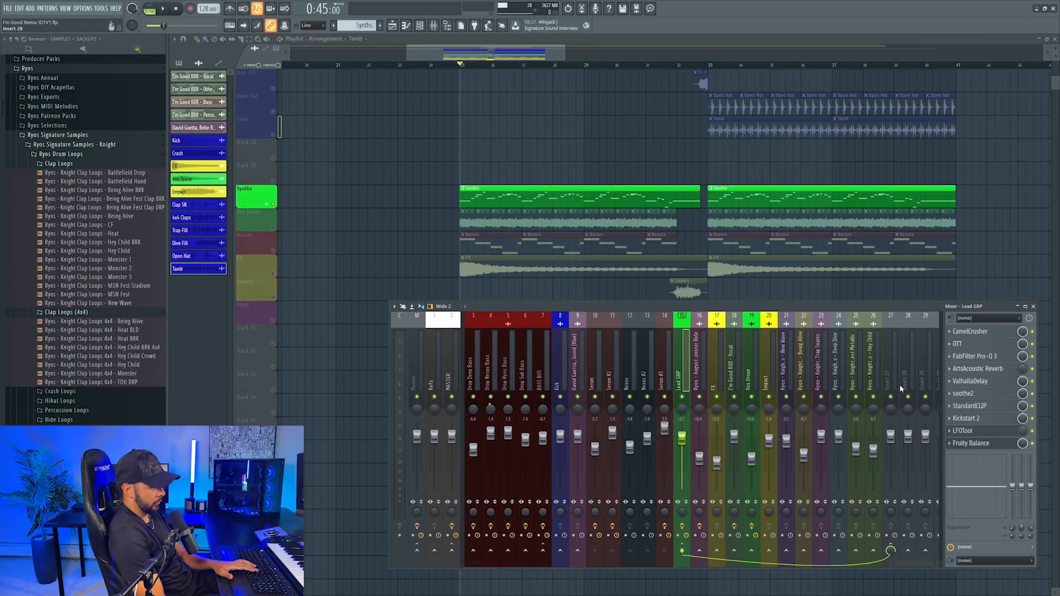
- Load ValhallaVintageVerb with Ryos Reverse Reverb 1 on the mixer track fed by Lead GRP and record it into Edison on the Master
click(901, 386)
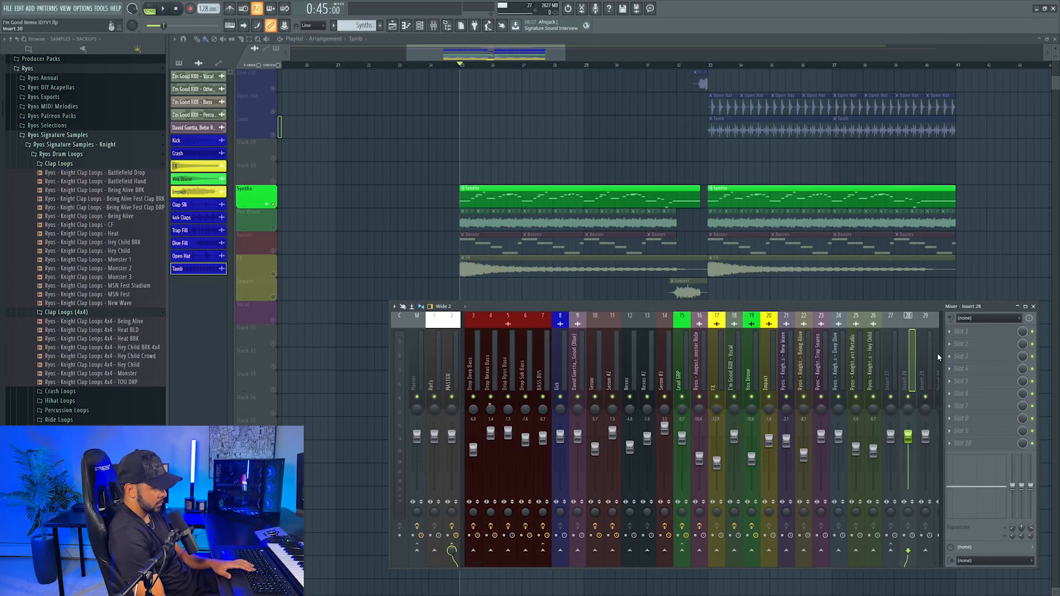
click(966, 331)
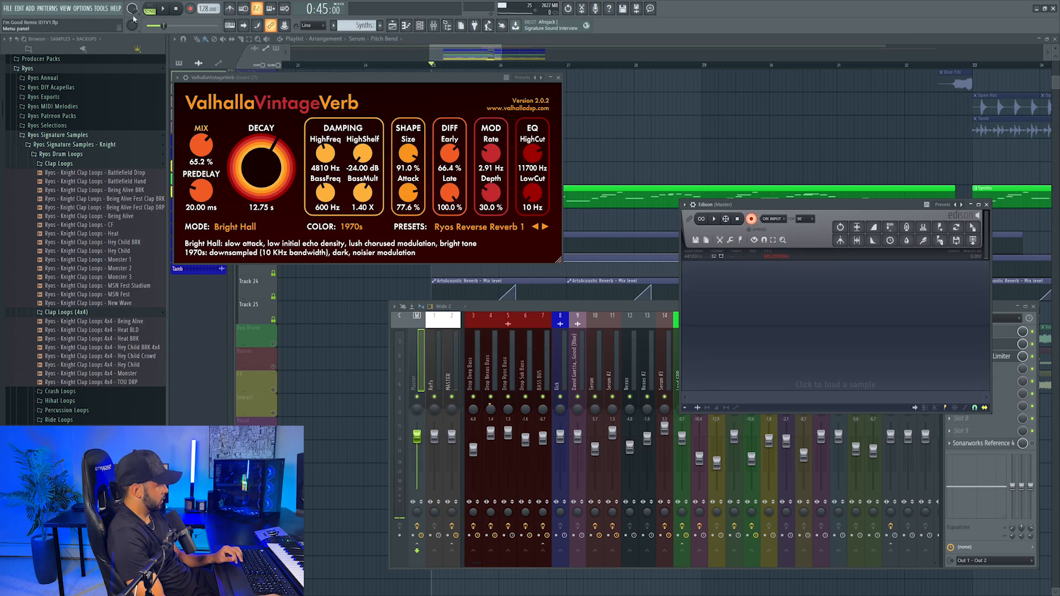
click(164, 9)
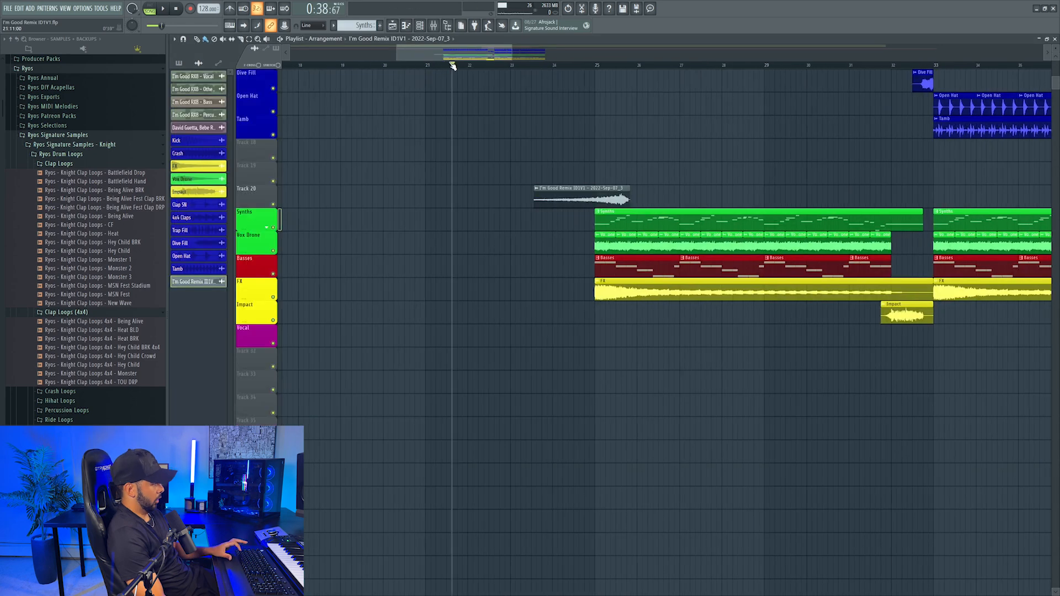
- Align the recorded reverse reverb clip on Track 20 to lead into bar 25 and raise its mixer volume to 110%
scroll(586, 149, up, 5)
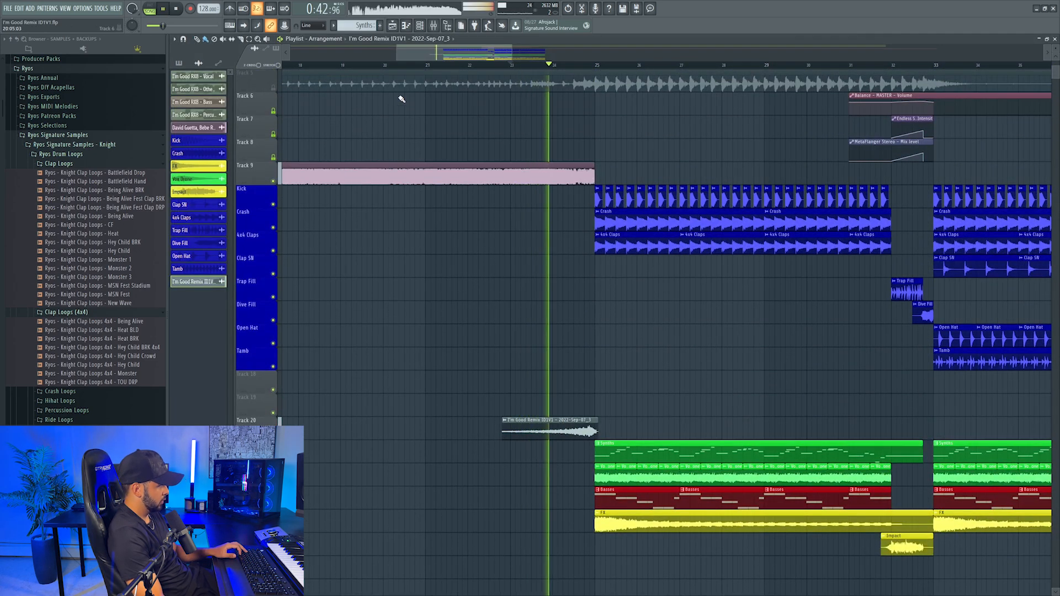
click(436, 26)
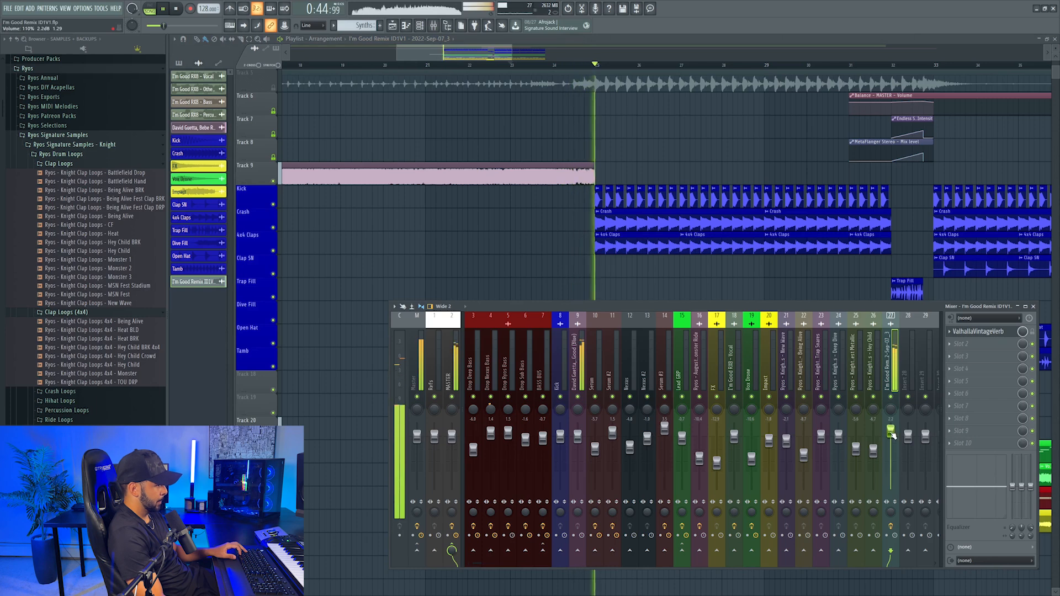
key(space)
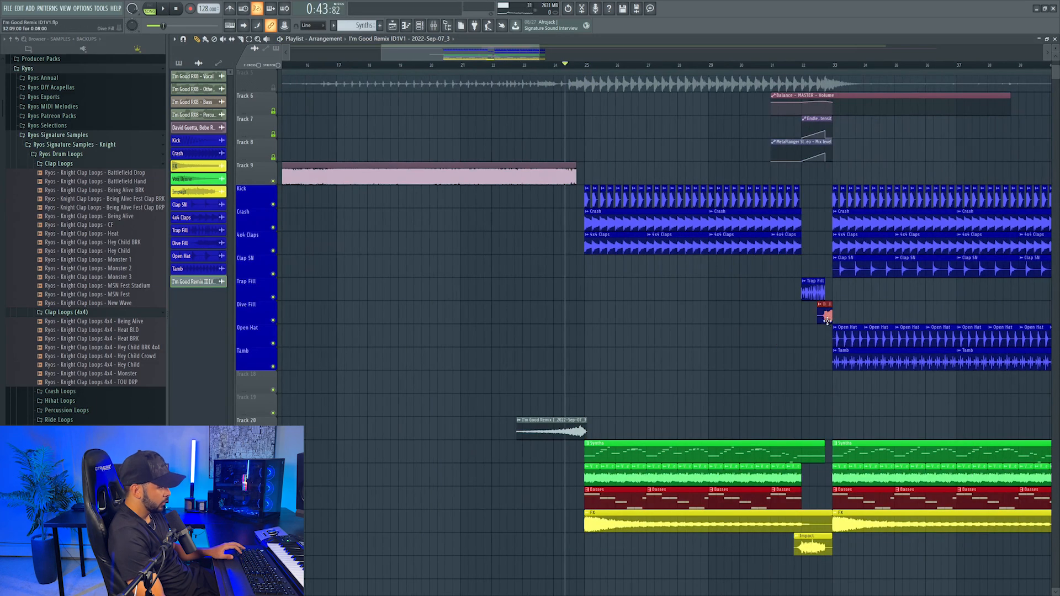
- Copy the Dive Fill to end at bar 25 and slice off the start of the reverse reverb clip
key(space)
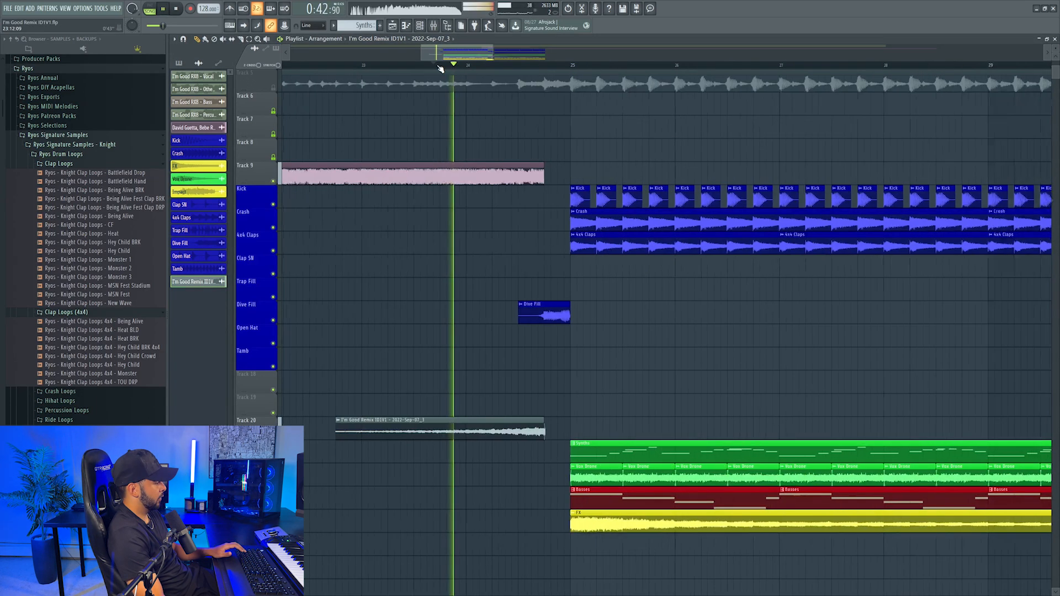
scroll(441, 66, down, 2)
key(c)
click(390, 430)
key(p)
right_click(379, 430)
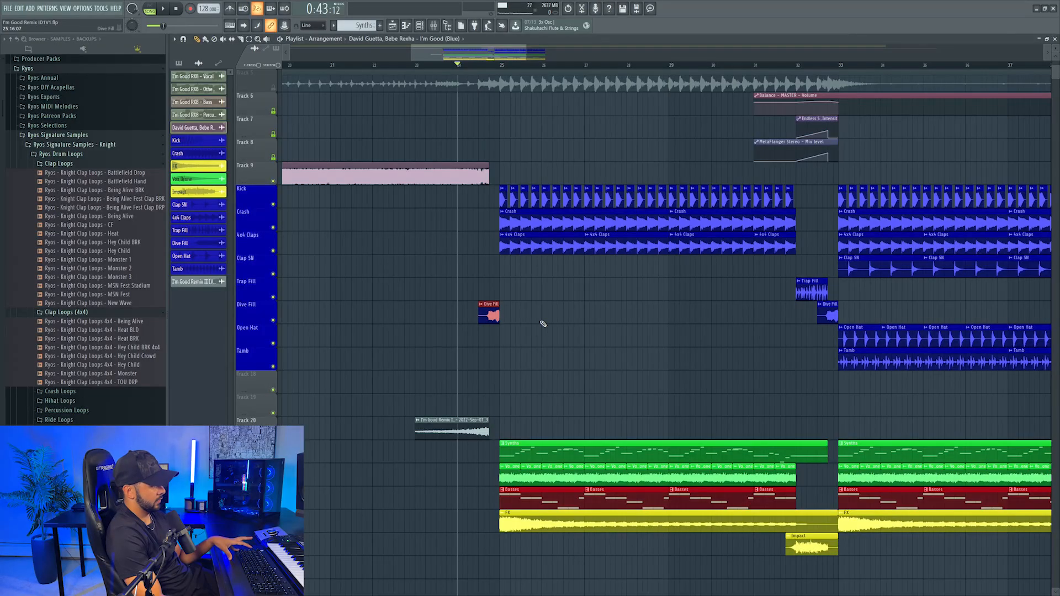
- Name the reverse reverb track "Drop Lead Rev Verb" and color it green
right_click(266, 422)
click(274, 393)
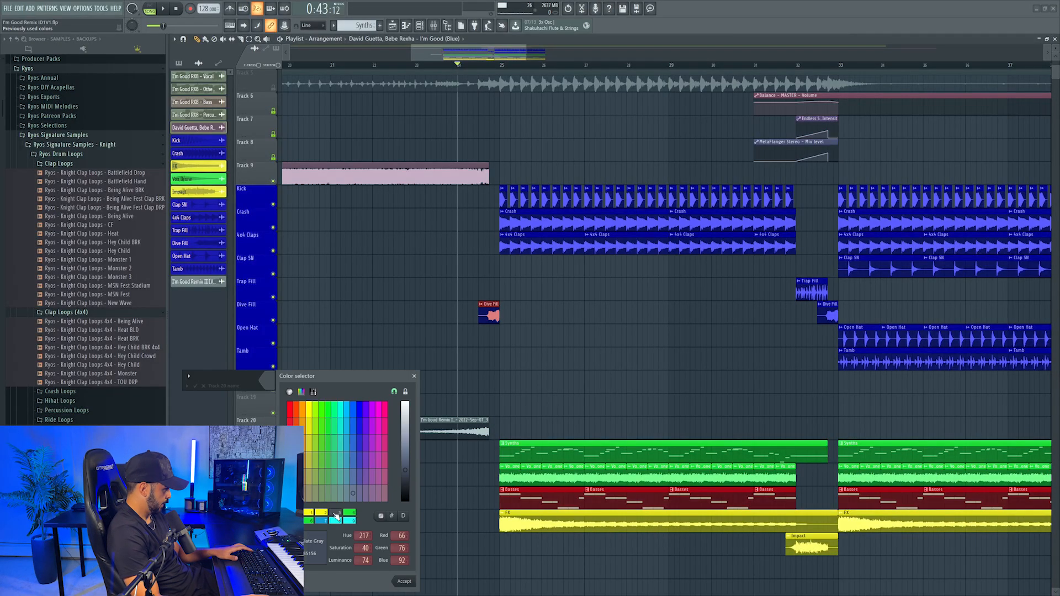
click(351, 513)
click(398, 577)
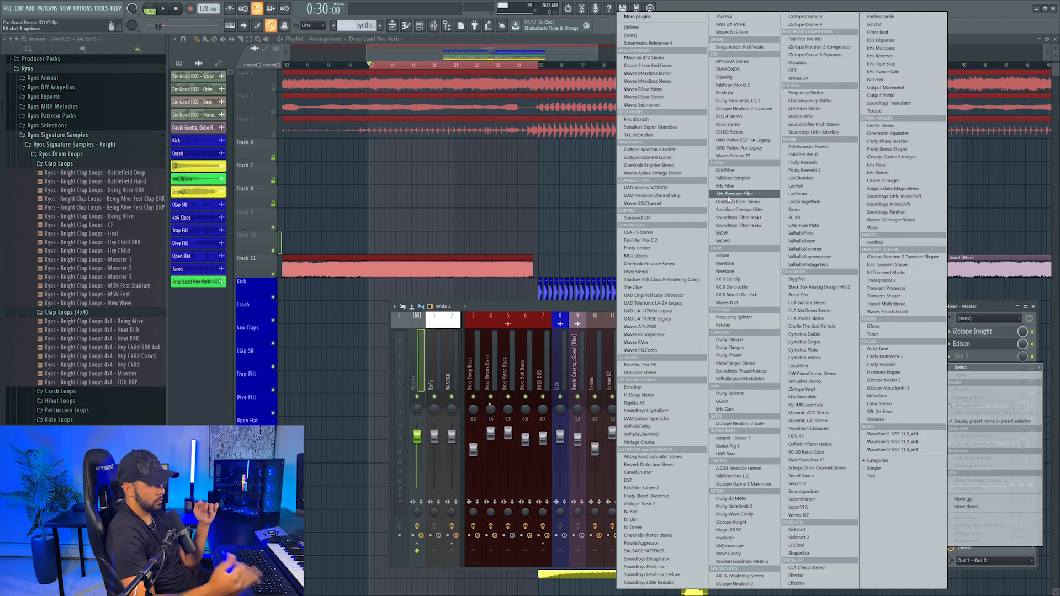
- Load FabFilter Simplon on the Master and place a Filter 2 frequency automation clip on Track 10 from bar 17 to 25
click(734, 178)
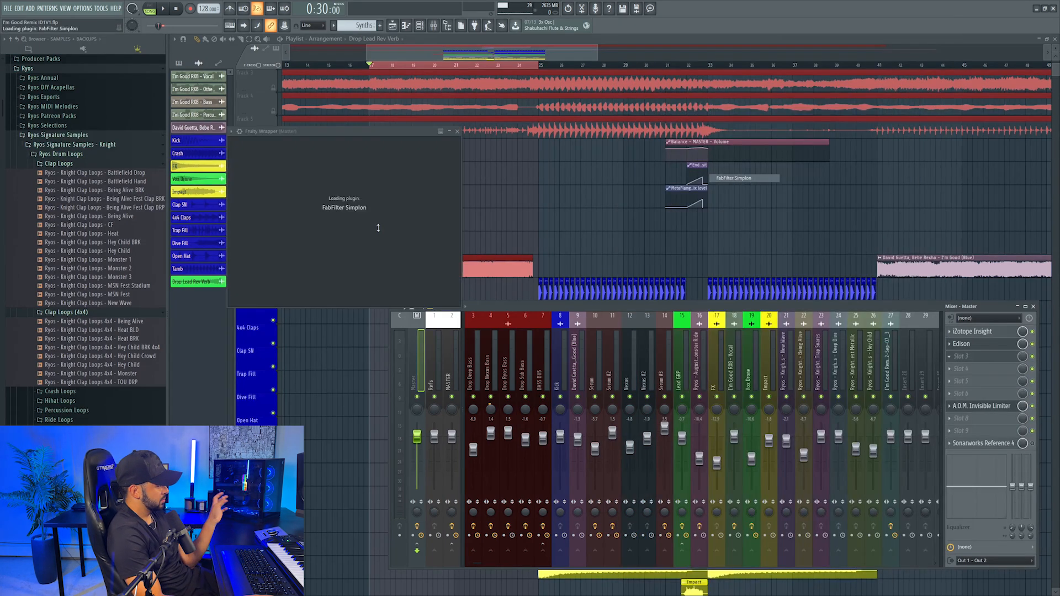
click(101, 7)
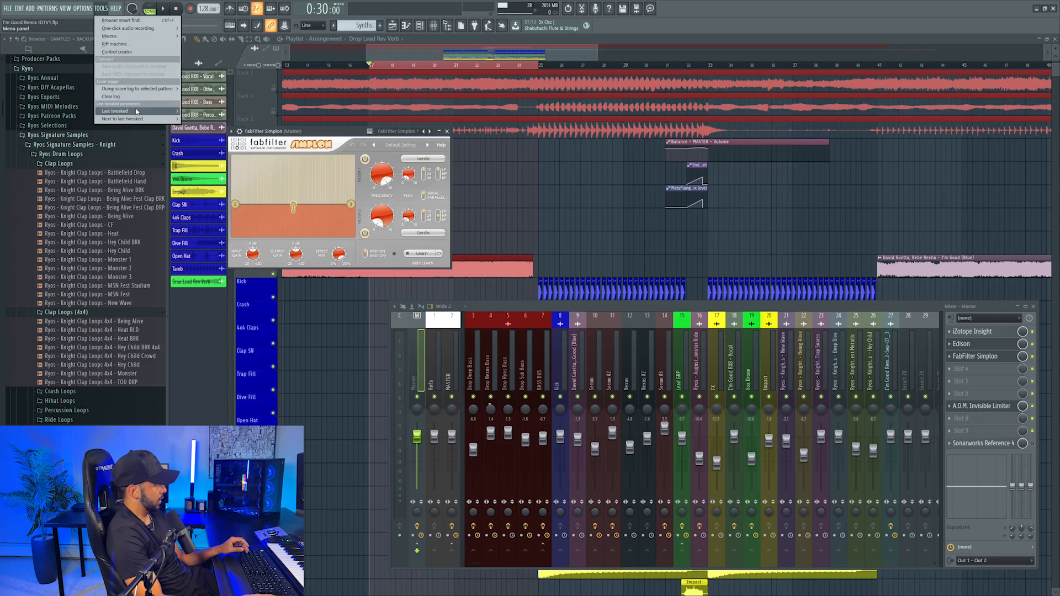
mouse_move(133, 112)
click(236, 169)
drag(492, 156, 499, 239)
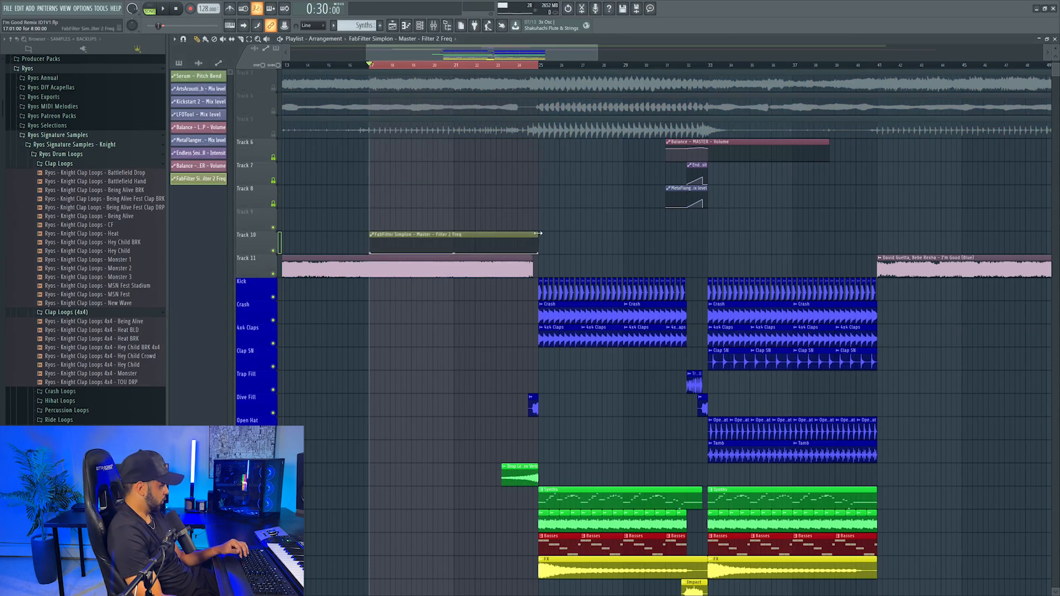
- Shape the Filter 2 frequency automation to rise from bar 21 and drop back just before bar 25, and play the transition
key(space)
drag(538, 253, 534, 247)
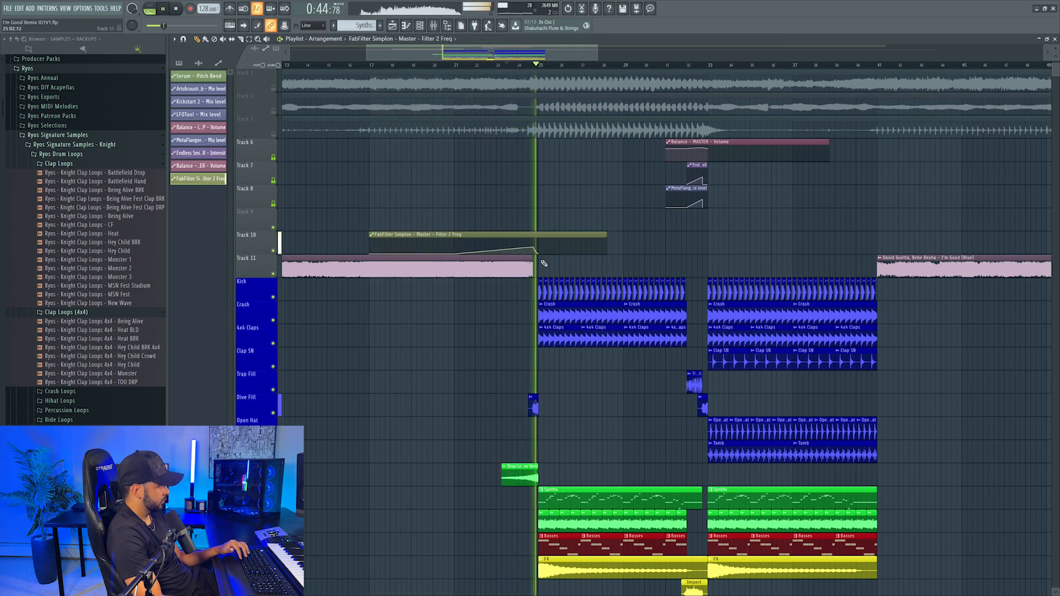
click(517, 65)
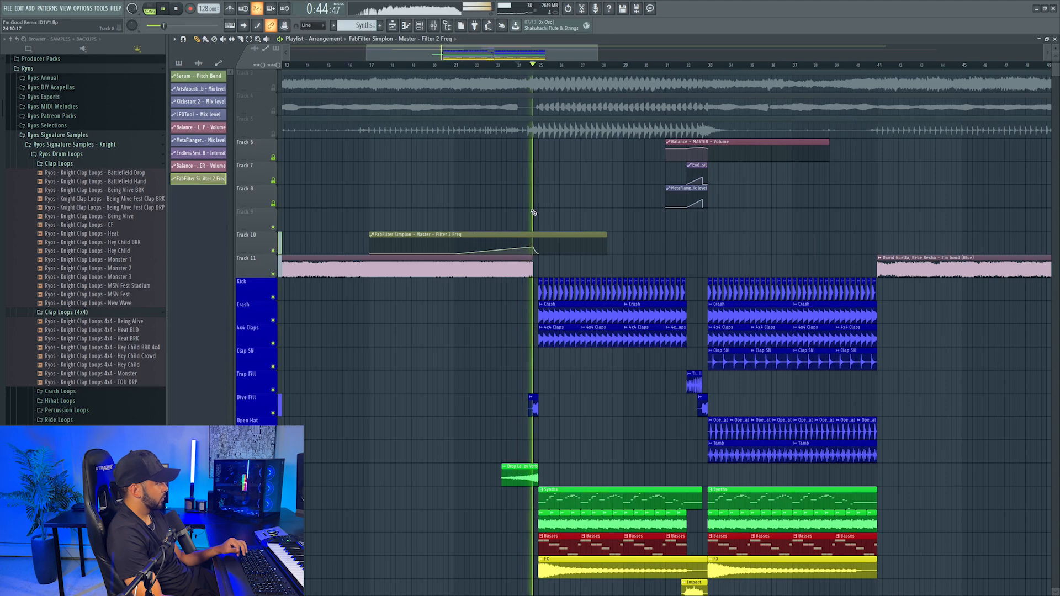
scroll(528, 66, up, 1)
scroll(529, 67, down, 2)
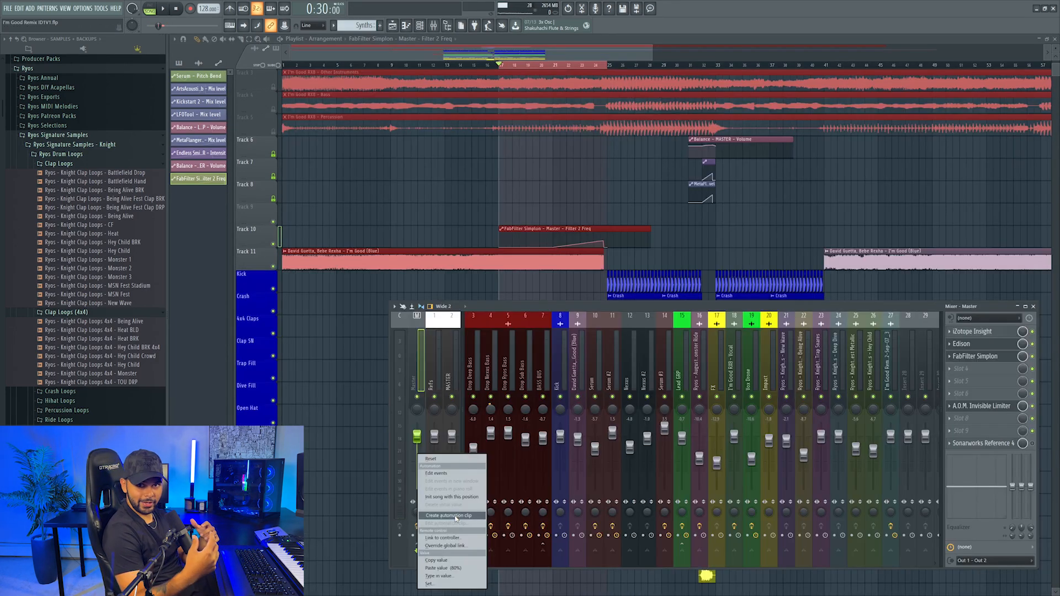
- Create a Master stereo separation automation clip on Track 9 over bars 17 to 25, level until bar 21 and then rising
click(456, 516)
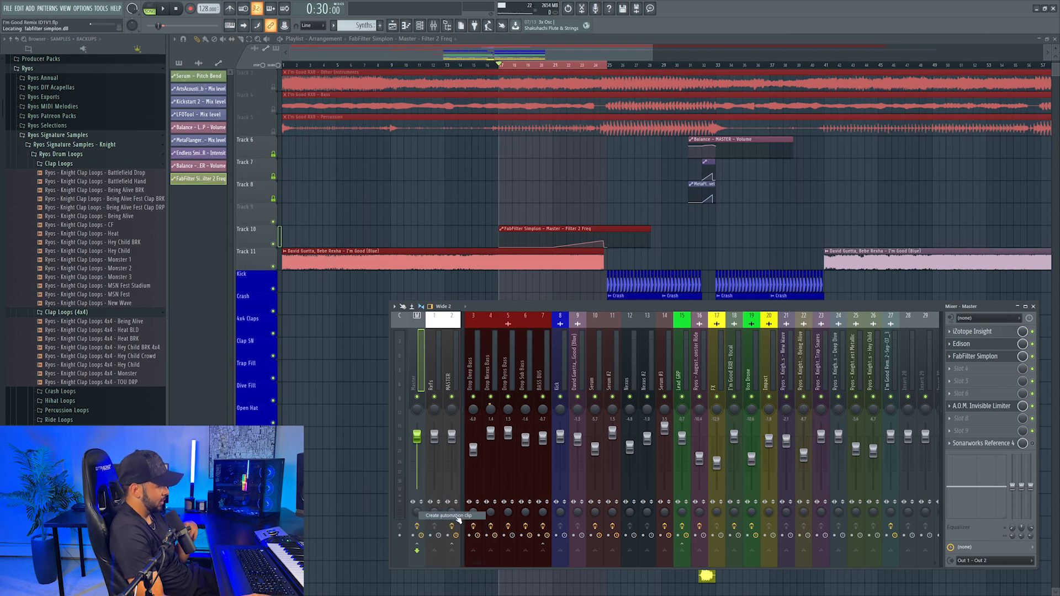
drag(545, 140, 558, 212)
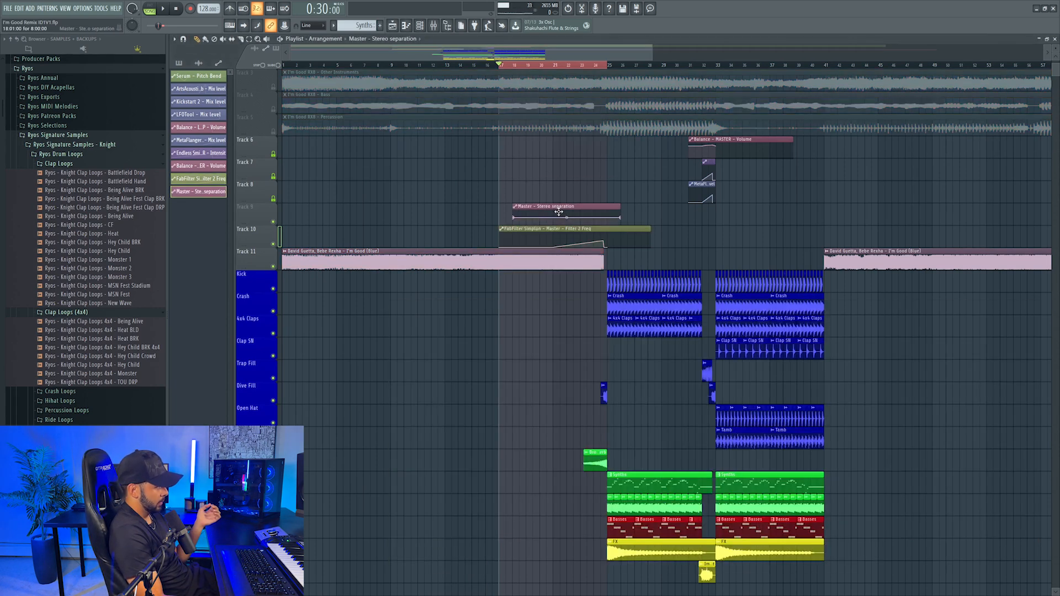
right_click(606, 219)
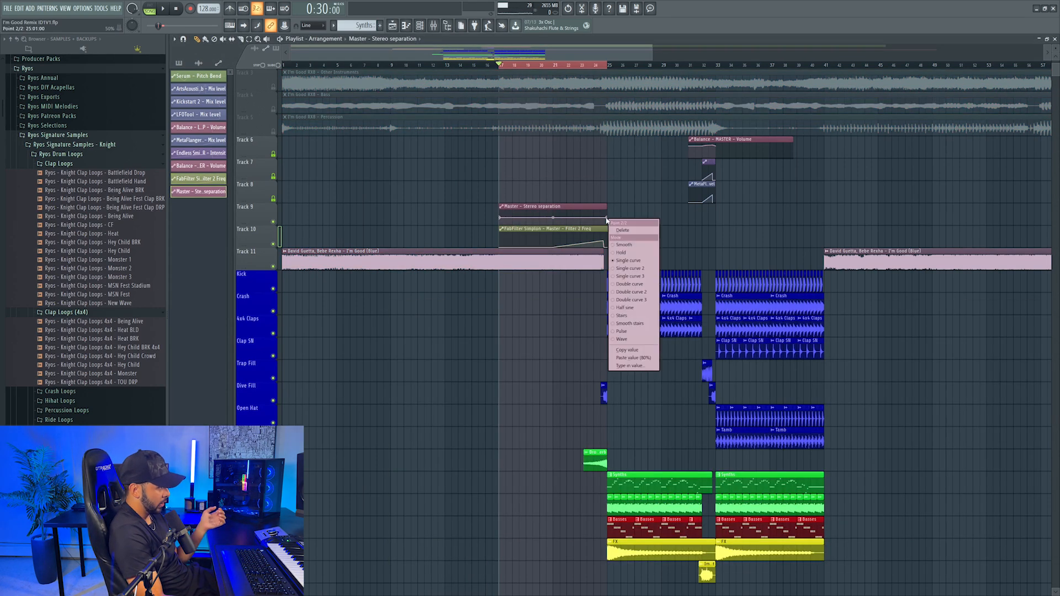
click(632, 350)
scroll(629, 356, up, 3)
scroll(624, 390, down, 2)
right_click(554, 322)
right_click(554, 322)
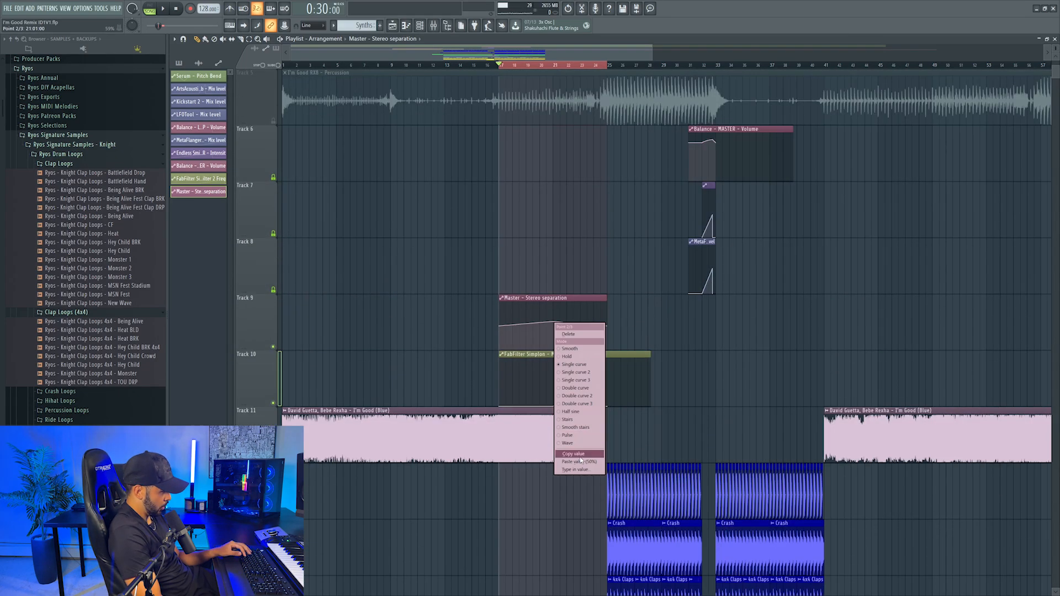
click(583, 463)
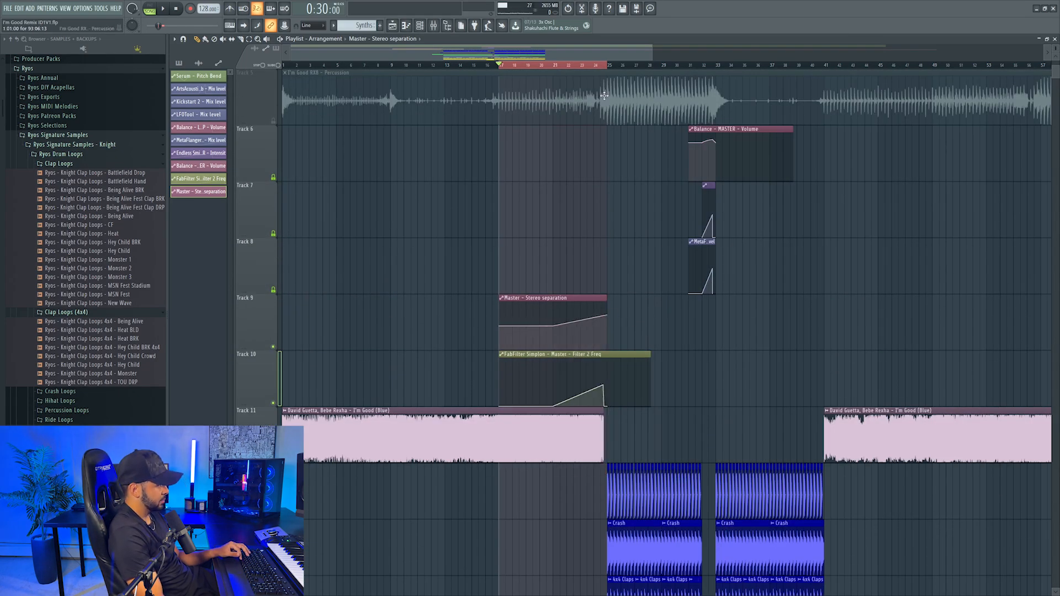
- Add an end point to the stereo separation automation at bar 25 that returns it to 50%, and play the transition
scroll(605, 96, up, 3)
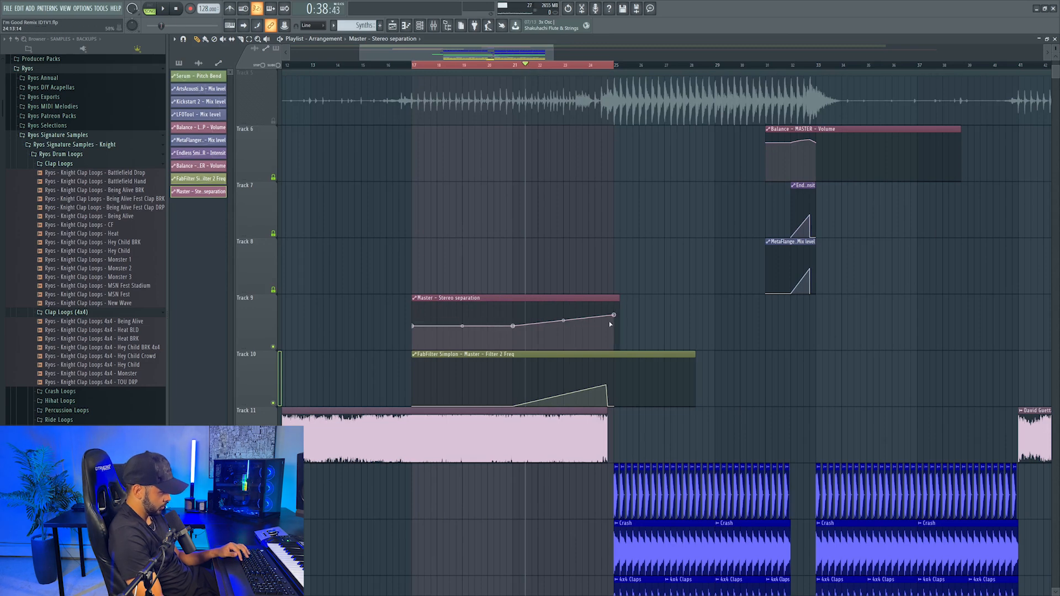
right_click(609, 322)
click(618, 333)
right_click(615, 322)
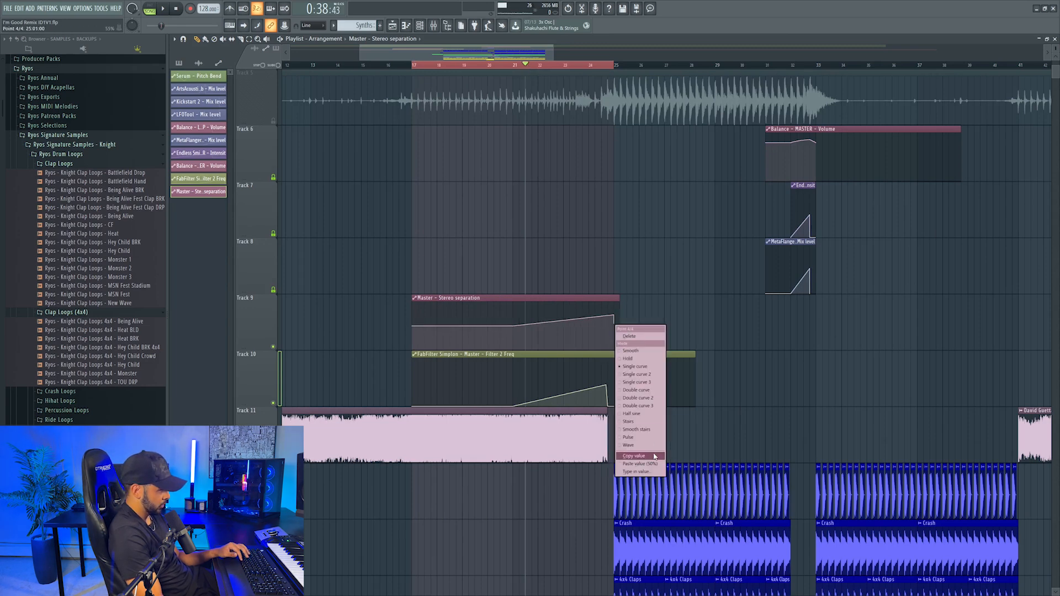
click(653, 465)
key(space)
click(576, 65)
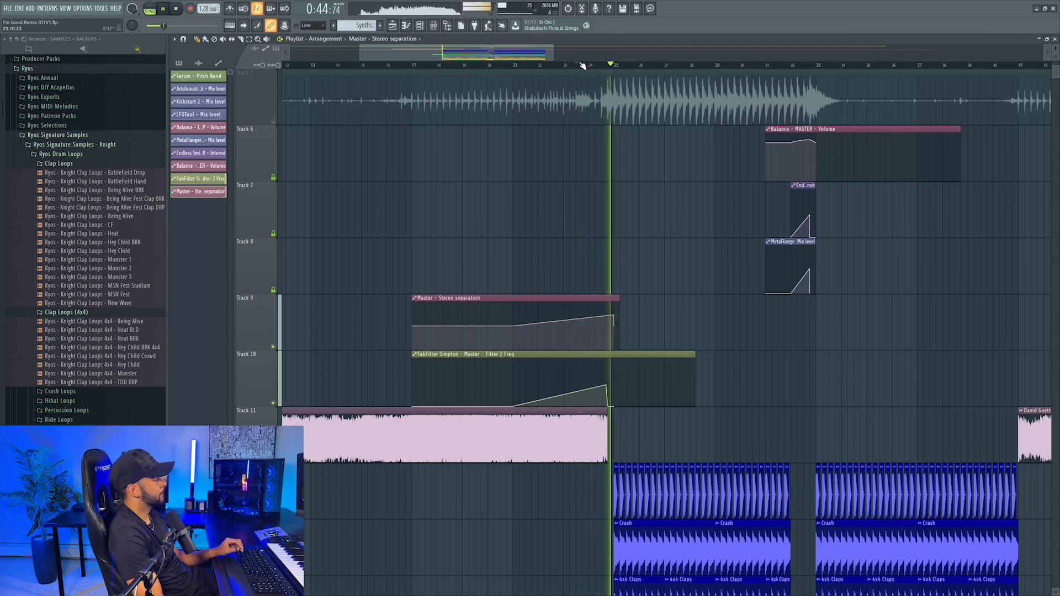
- Add the Being Alive Laser Riser sample from Ryos Patreon Packs Vol. 2 - September 2022 to the playlist at bar 17
scroll(582, 65, up, 5)
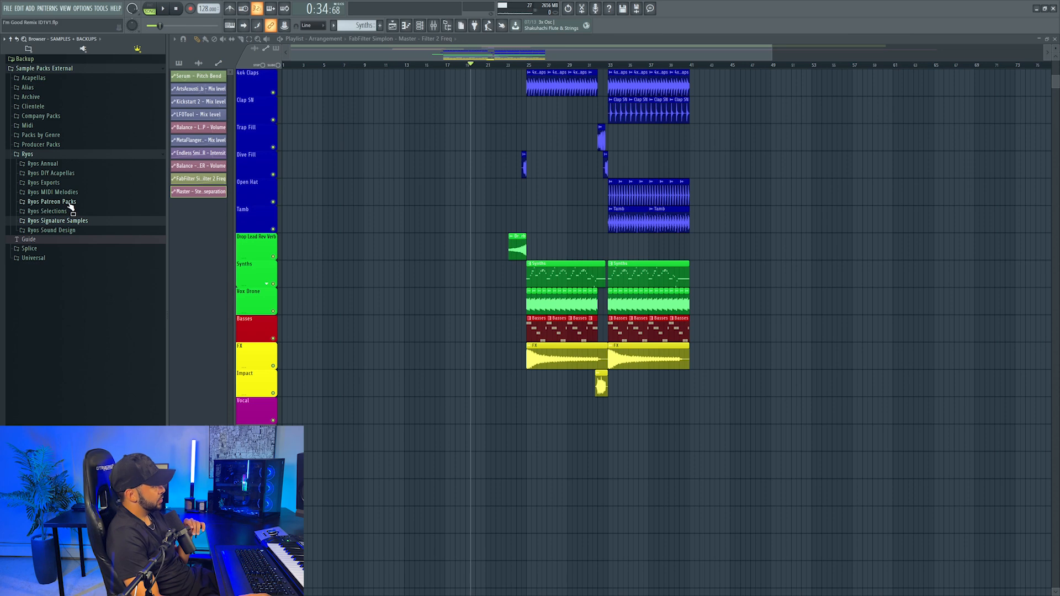
scroll(473, 326, up, 8)
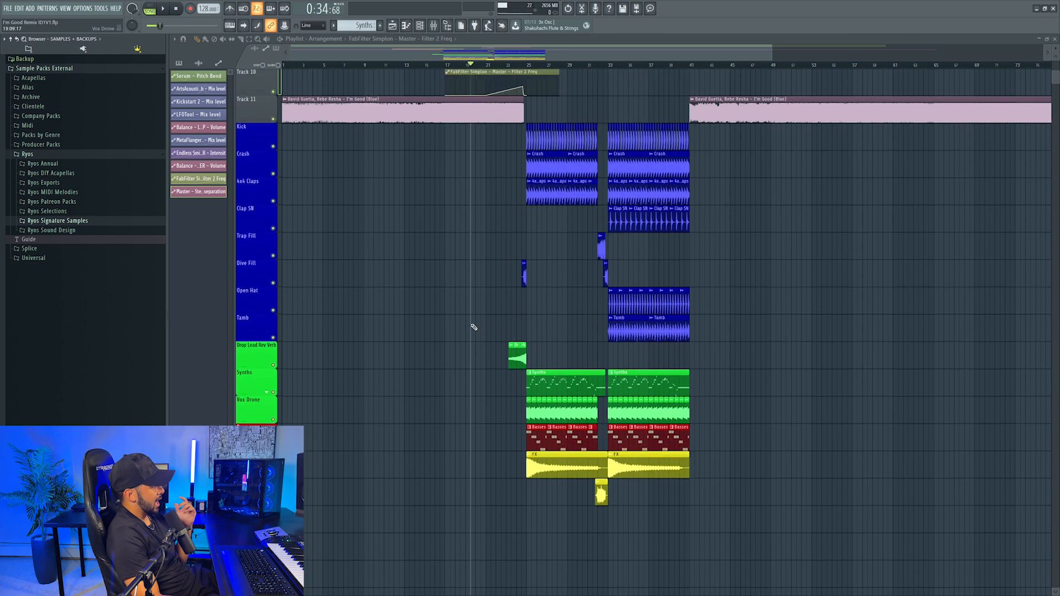
scroll(570, 357, down, 5)
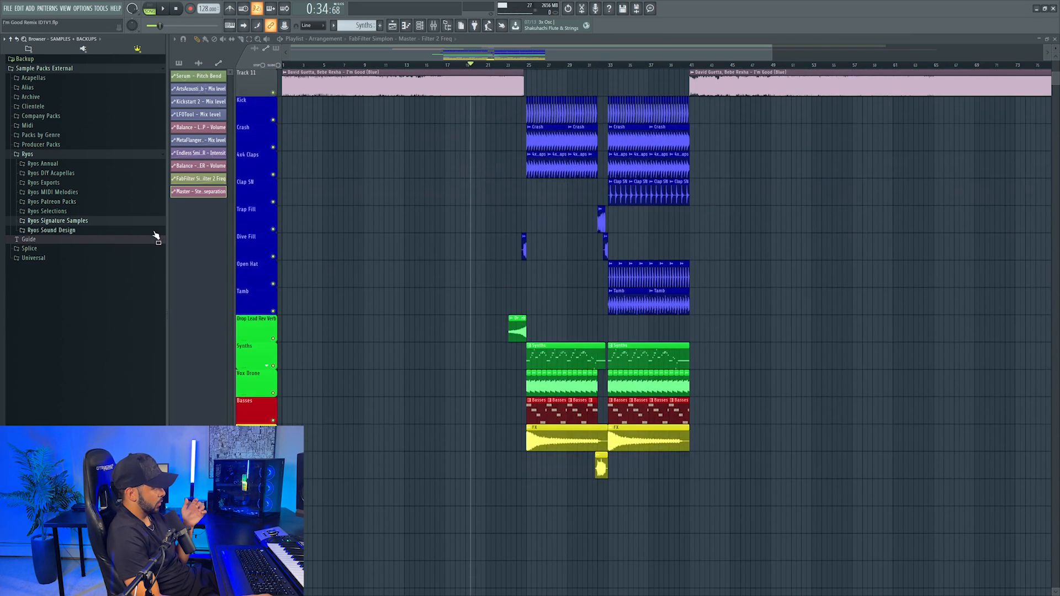
click(117, 202)
click(99, 221)
scroll(627, 367, down, 1)
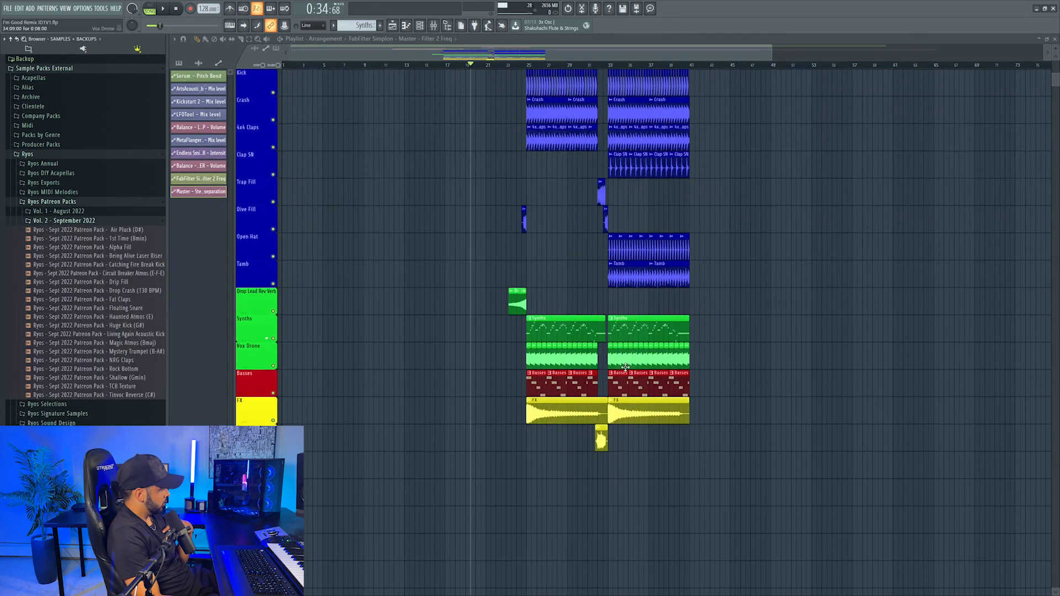
drag(114, 260, 490, 496)
- Play the buildup with the laser riser and route its channel to mixer track 28
key(space)
double_click(490, 497)
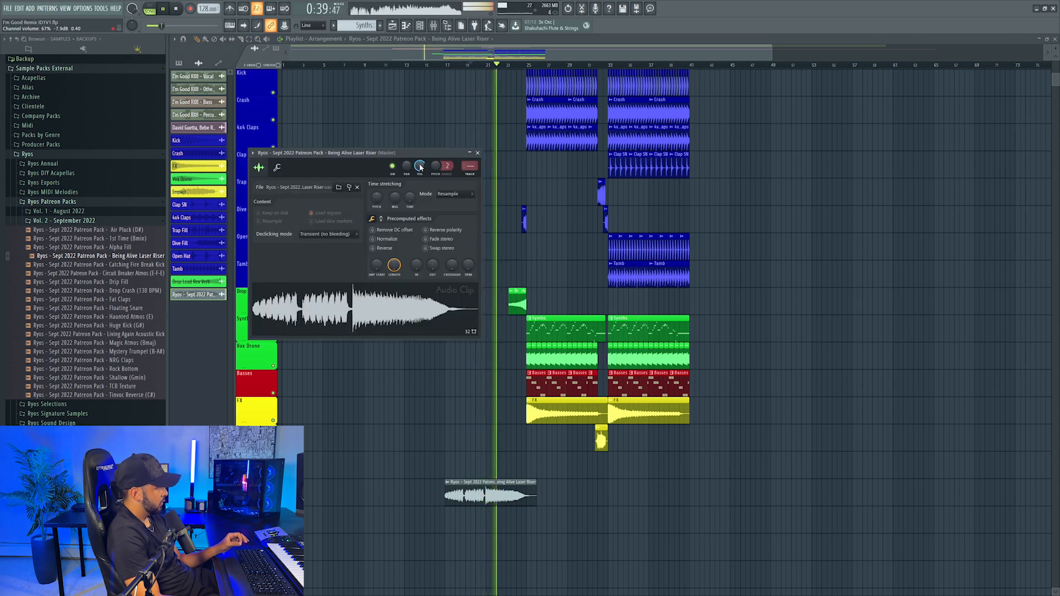
click(471, 170)
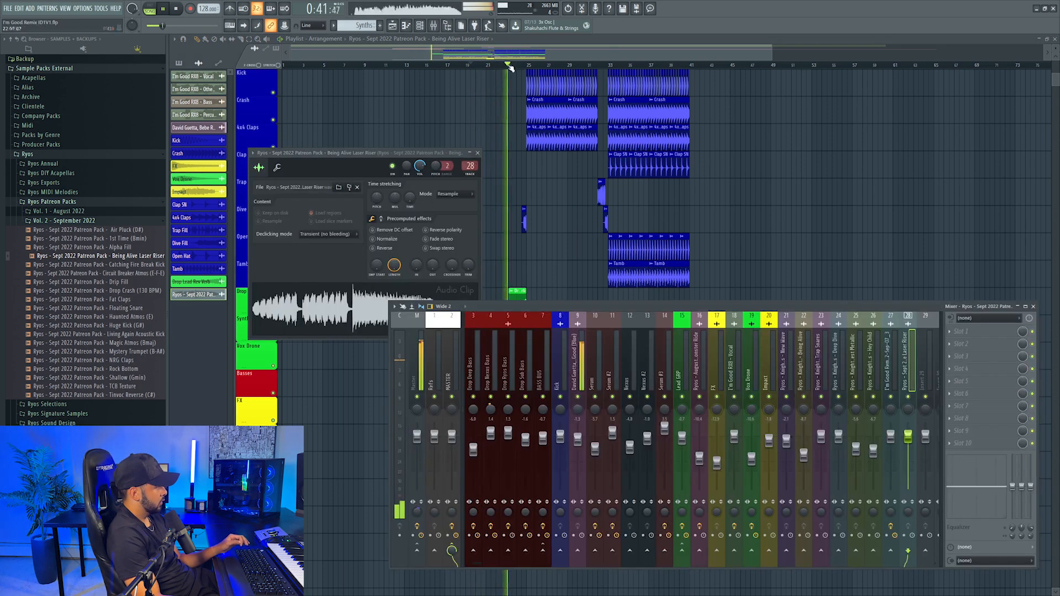
click(511, 65)
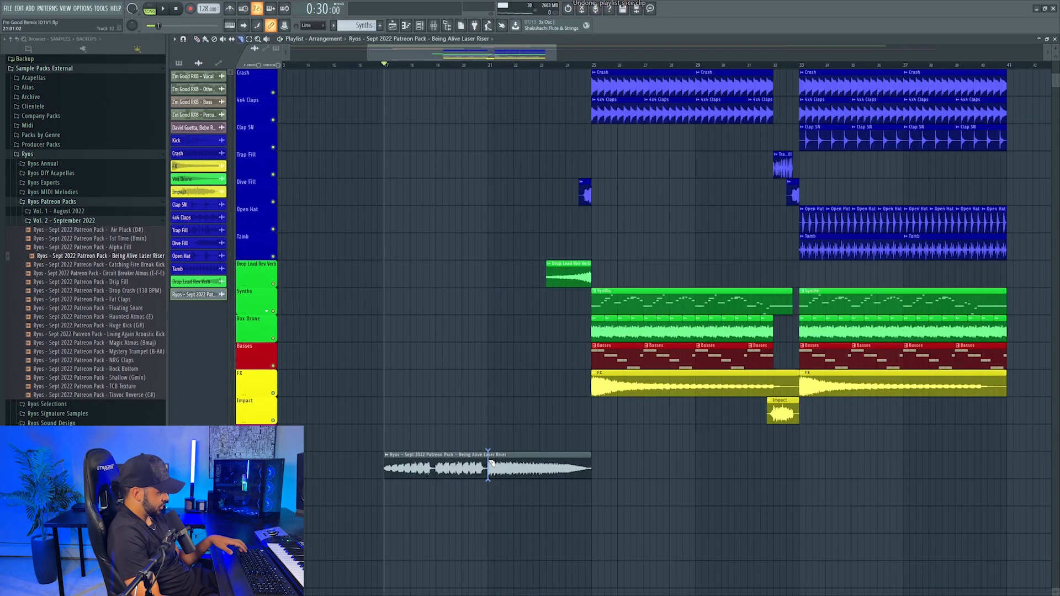
- Cut away the first half of the laser riser clip so that it starts at bar 21
key(p)
right_click(436, 467)
key(ctrl+z)
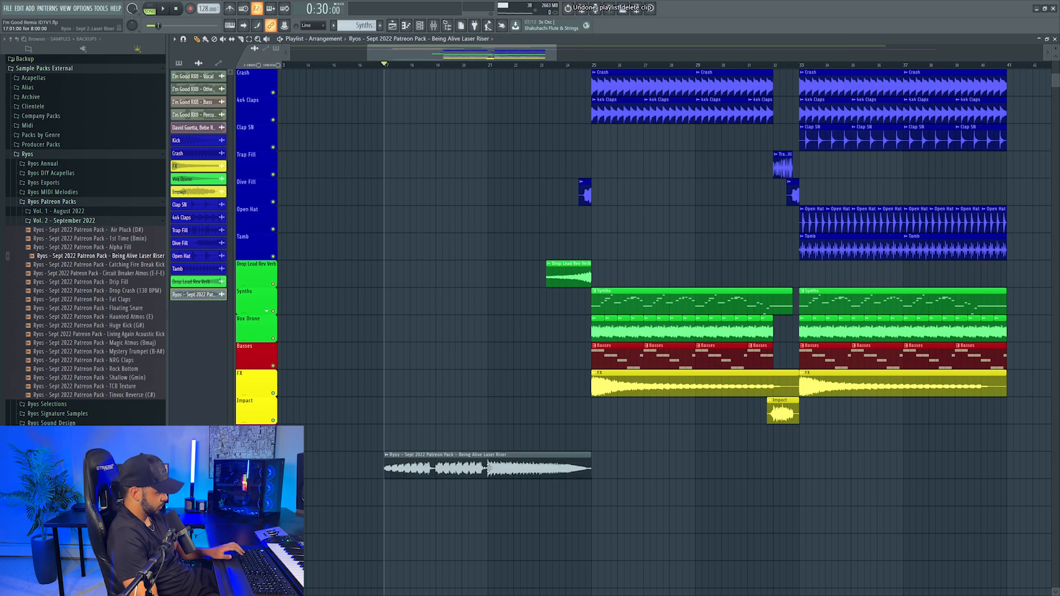
right_click(477, 466)
- Create a channel volume automation clip for the laser riser over bars 21 to 25, bend its curve and play it
drag(489, 65, 591, 74)
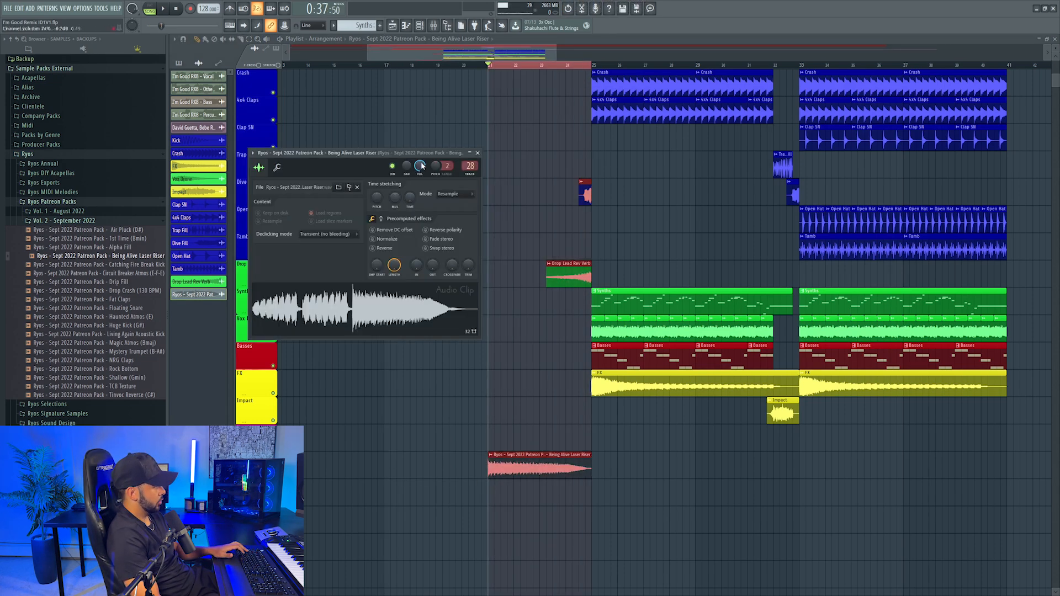
right_click(420, 164)
click(451, 224)
click(521, 499)
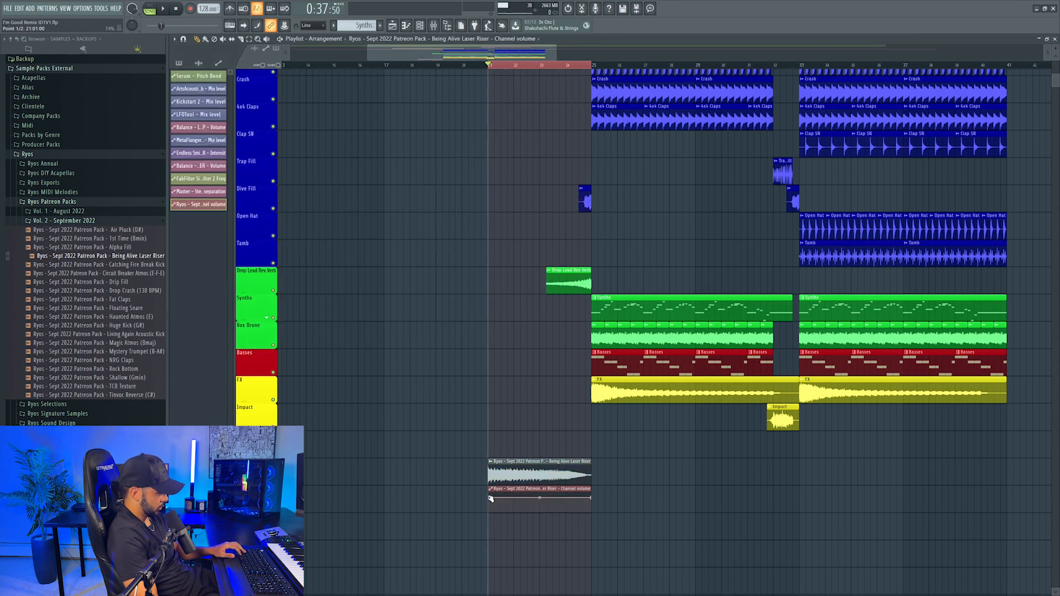
drag(535, 510, 536, 488)
key(space)
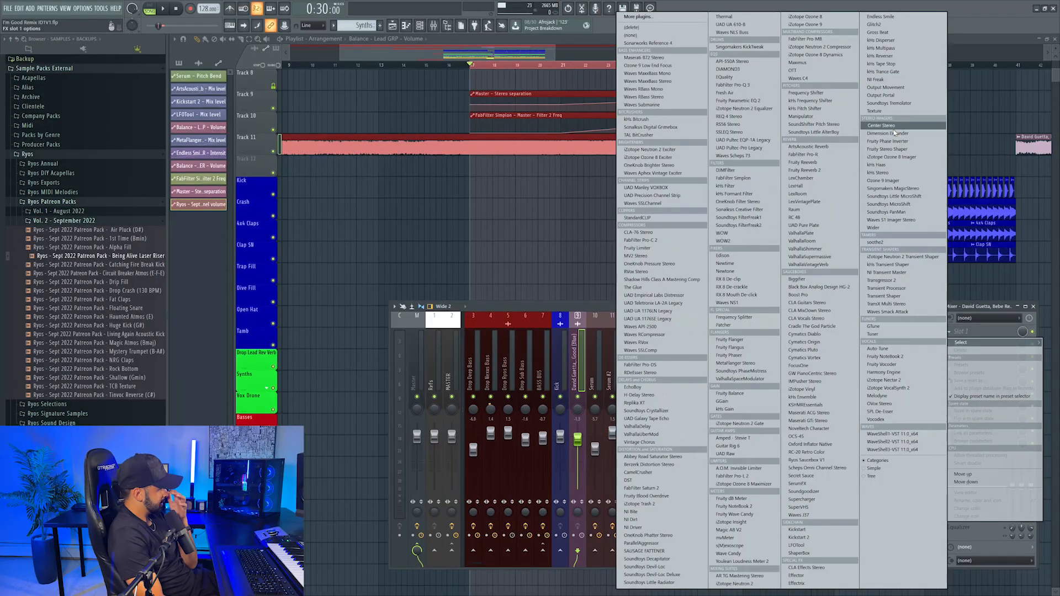
- Load Endless Smile on the "I'm Good (Blue)" mixer track and raise the end of its Track 12 intensity automation at bar 25
click(883, 17)
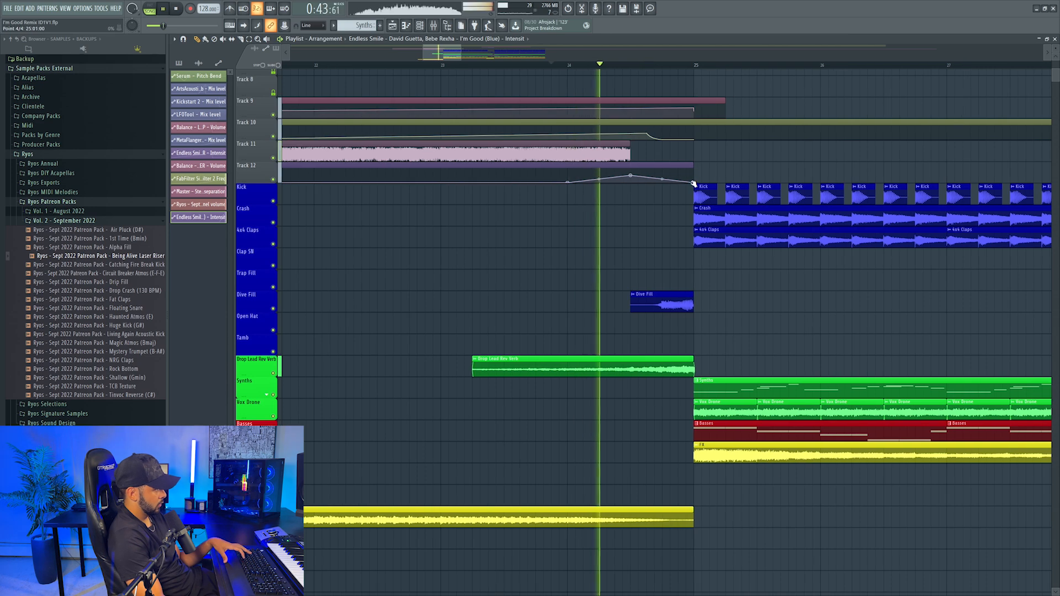
drag(693, 182, 694, 168)
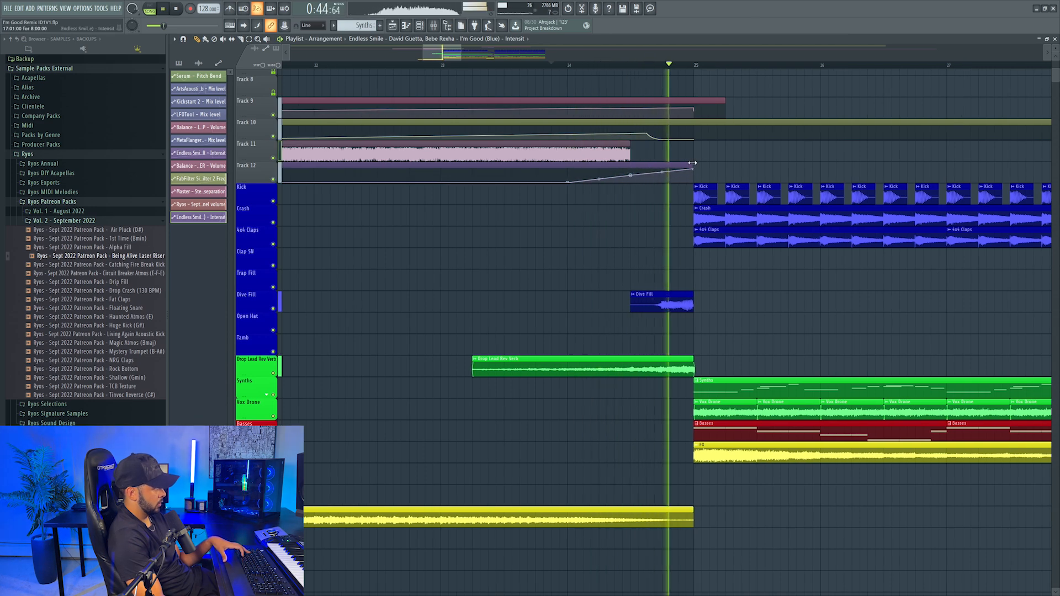
scroll(646, 78, down, 6)
key(space)
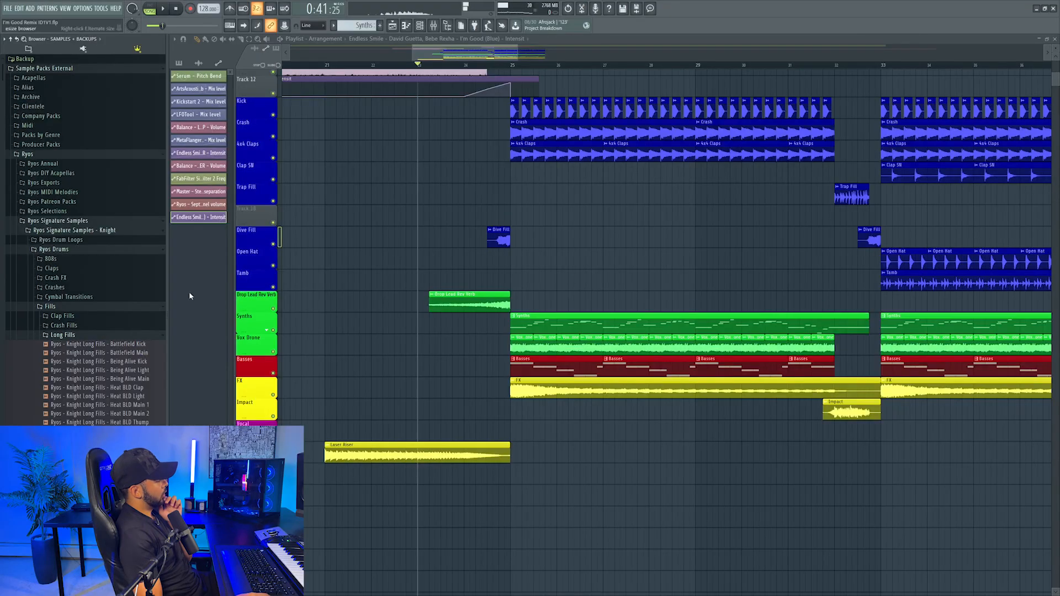
- Place the Knight Long Fills - Being Alive Main sample on Track 18 from bar 17 to 25 and play it
scroll(480, 72, down, 4)
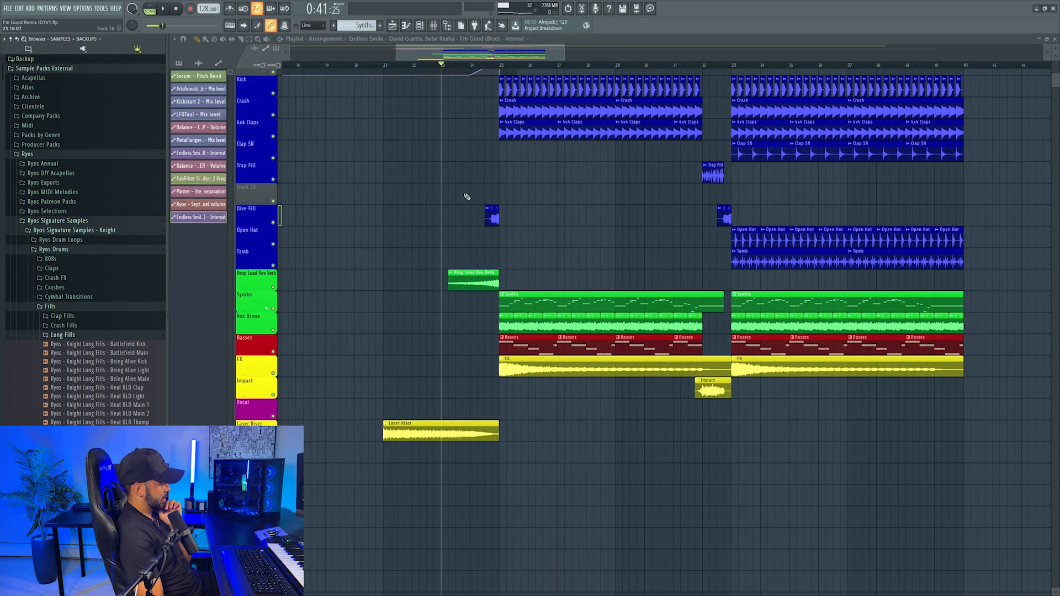
drag(129, 371, 511, 199)
key(space)
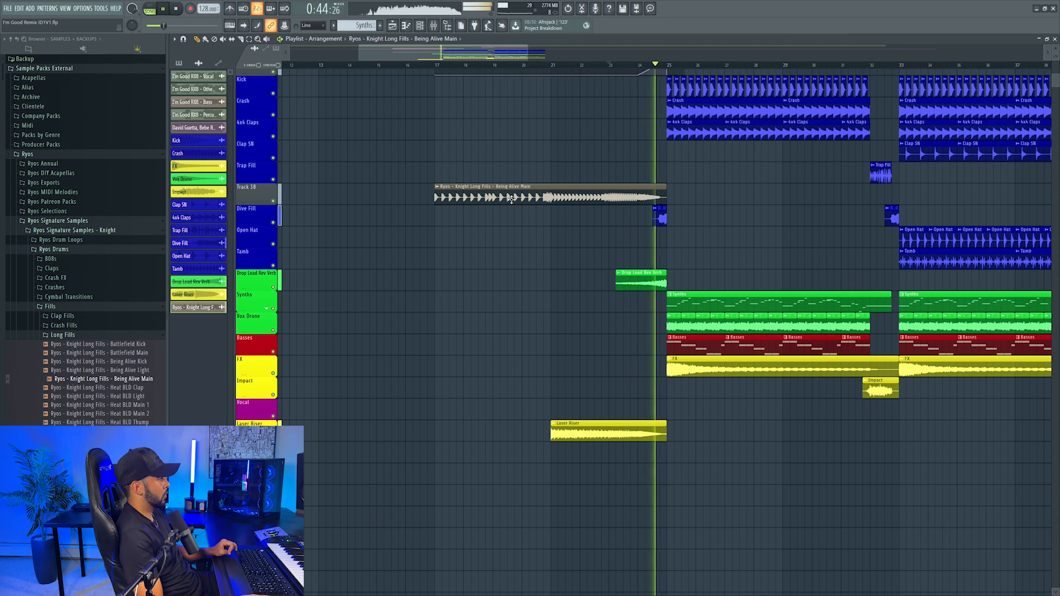
key(space)
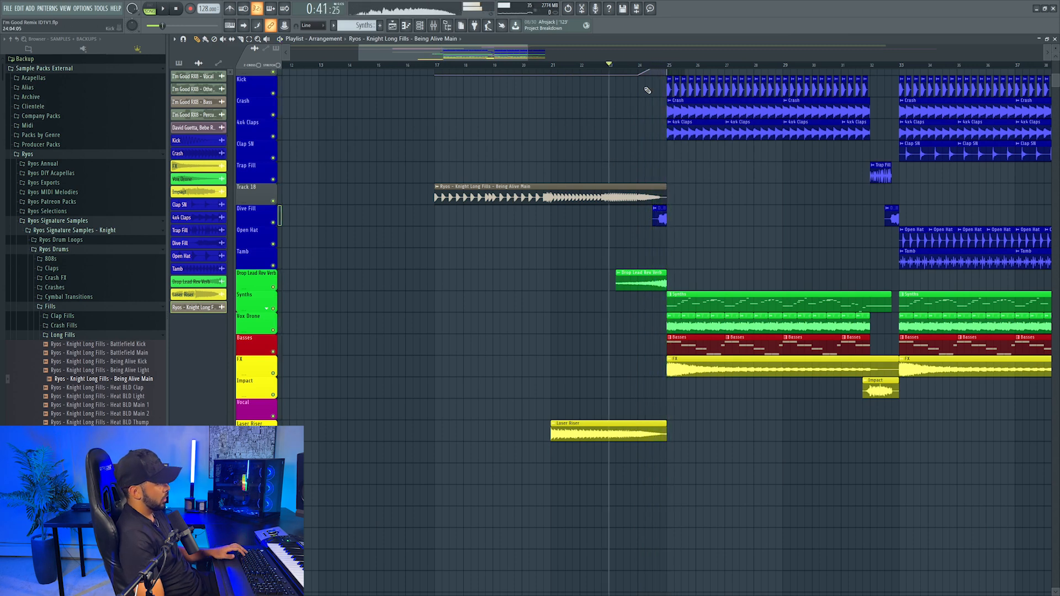
- Trim the Being Alive Main fill to start at bar 24 and assign its channel to a free mixer track
scroll(643, 112, up, 3)
key(p)
right_click(572, 202)
key(space)
double_click(651, 192)
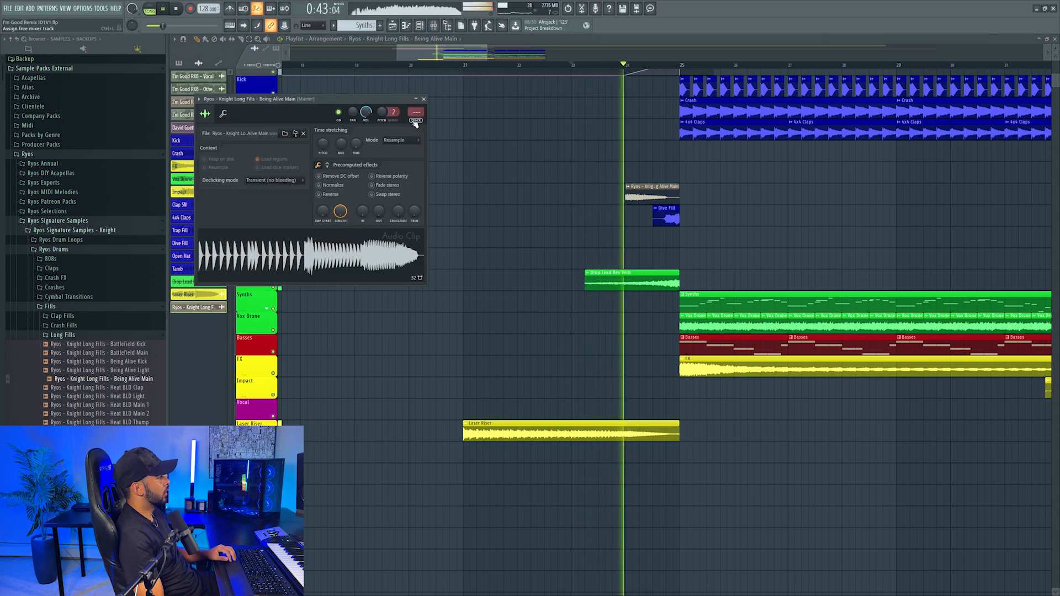
key(ctrl+l)
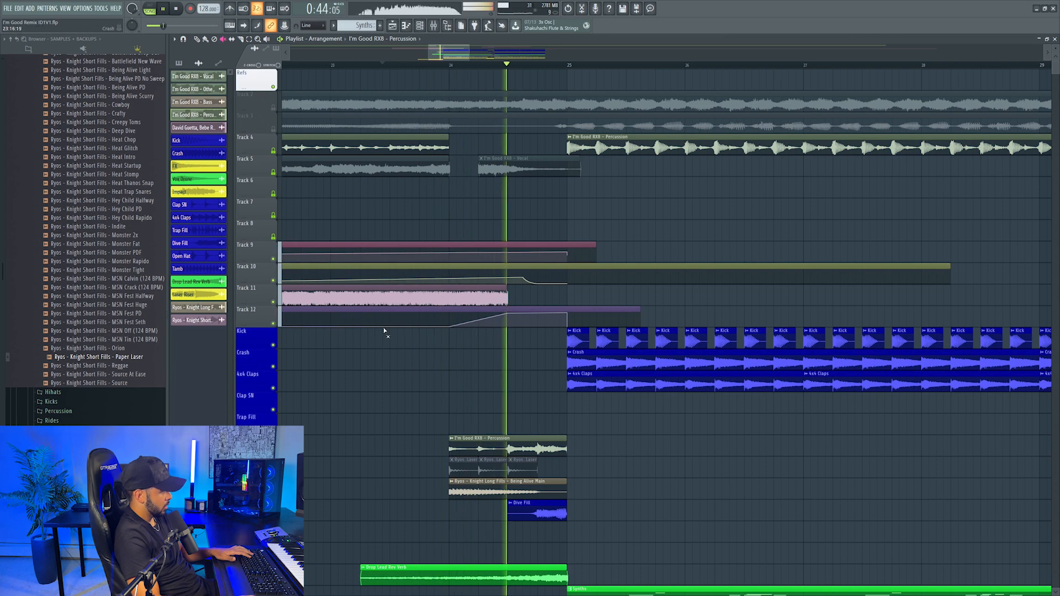
- Mute the I'm Good RX8 - Percussion clip on Track 4 from bar 25 and play the fills before the drop
click(603, 147)
key(space)
key(space)
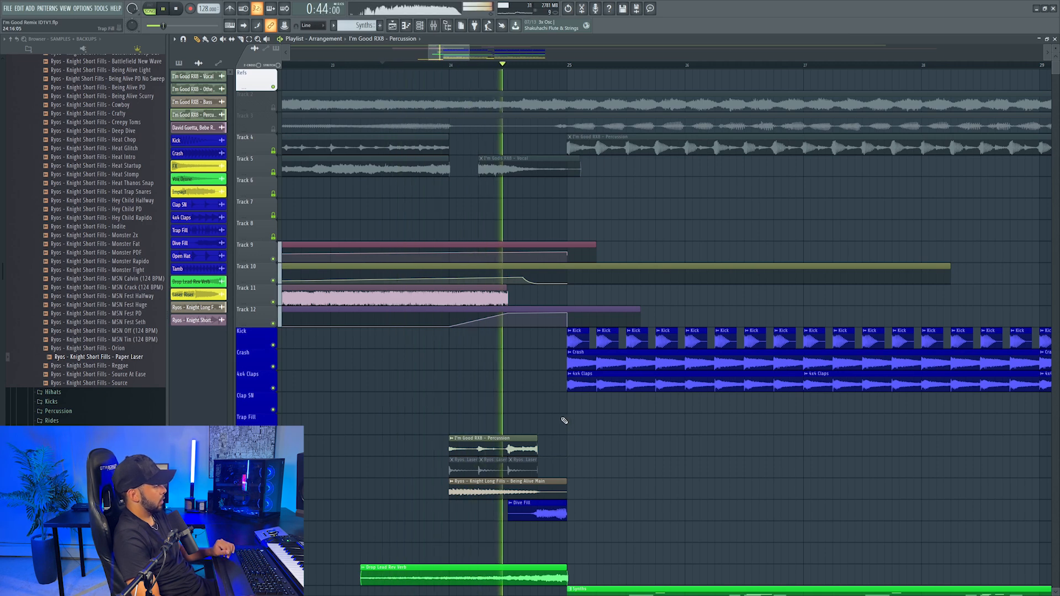
key(space)
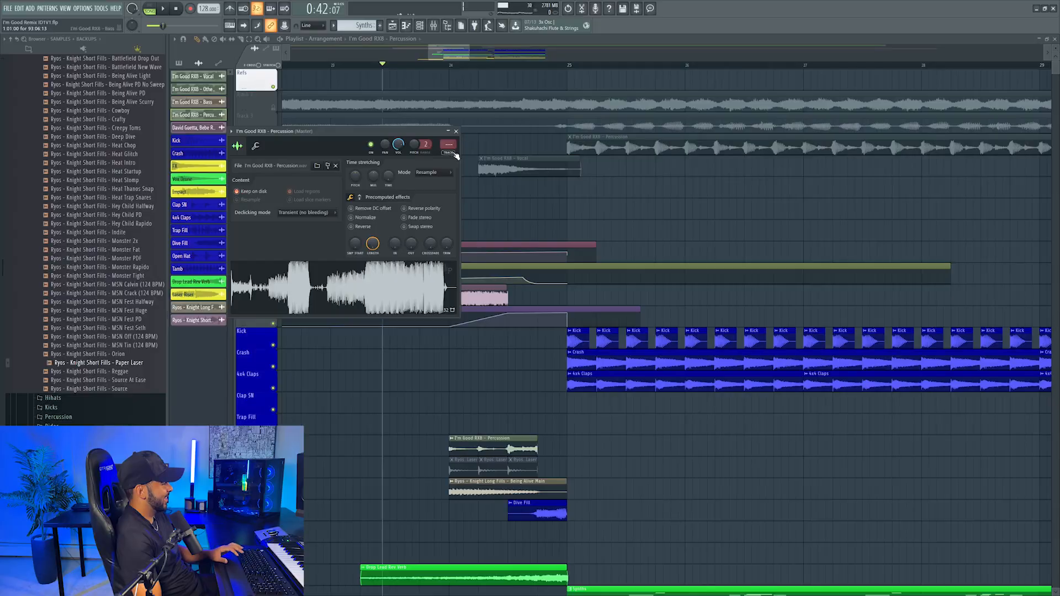
- Assign the RX8 Percussion channel to a free mixer track, cut off the start of its fill clip in bar 24 and play it
click(451, 153)
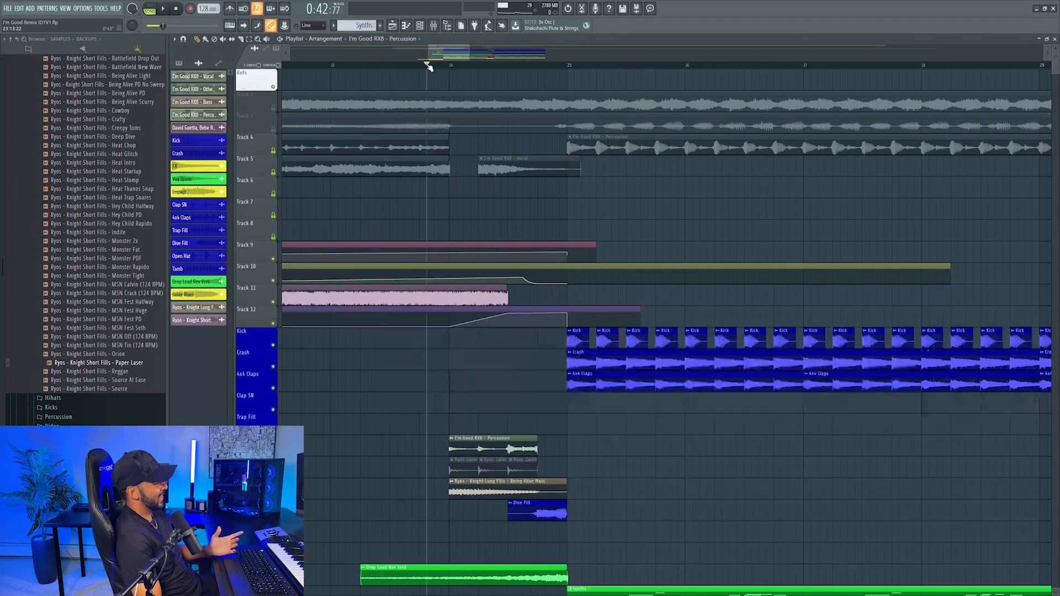
scroll(424, 65, down, 4)
key(space)
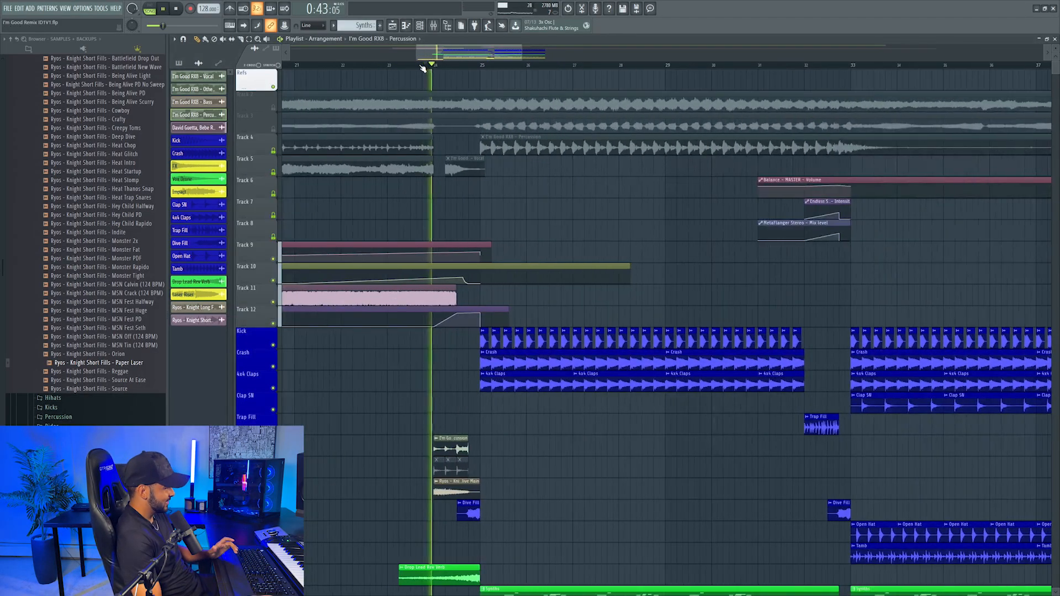
scroll(423, 68, up, 4)
key(space)
right_click(475, 450)
key(space)
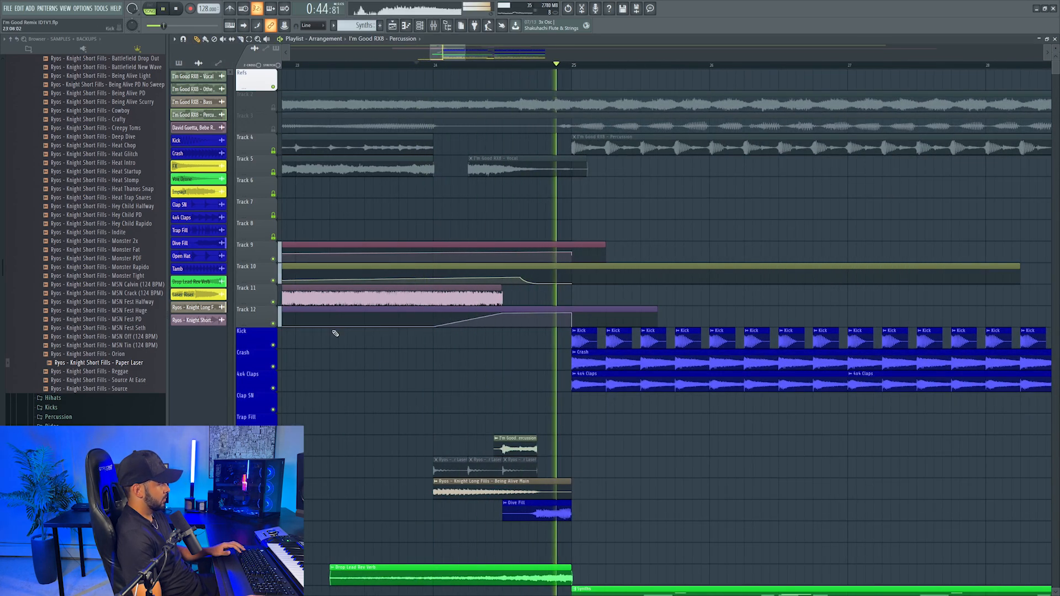
- Stop playback and delete Track 19, the muted fill track between the percussion fill and the Being Alive fill
scroll(508, 87, down, 4)
key(space)
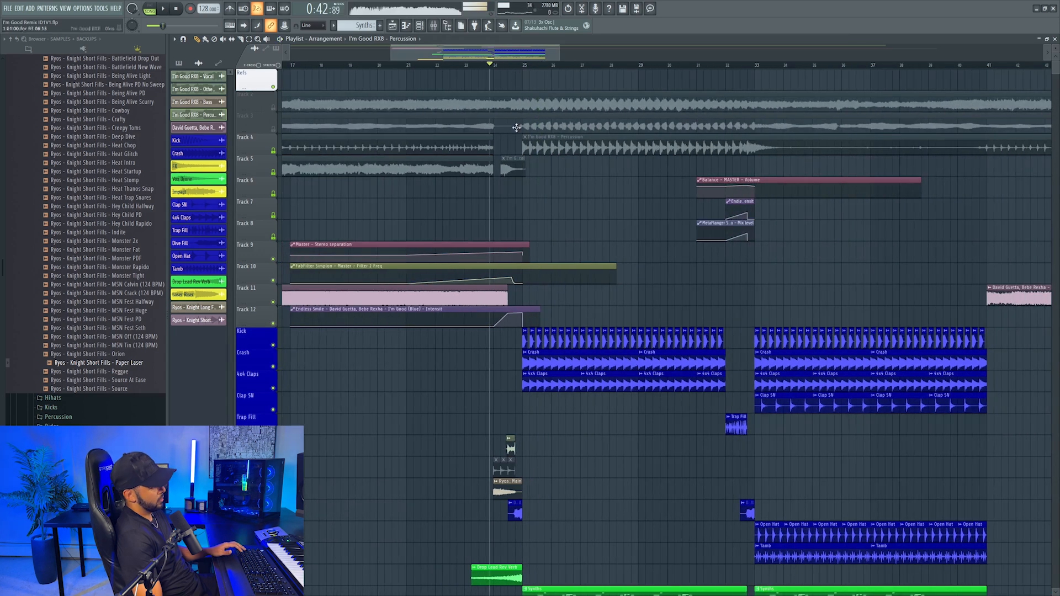
drag(522, 302, 506, 302)
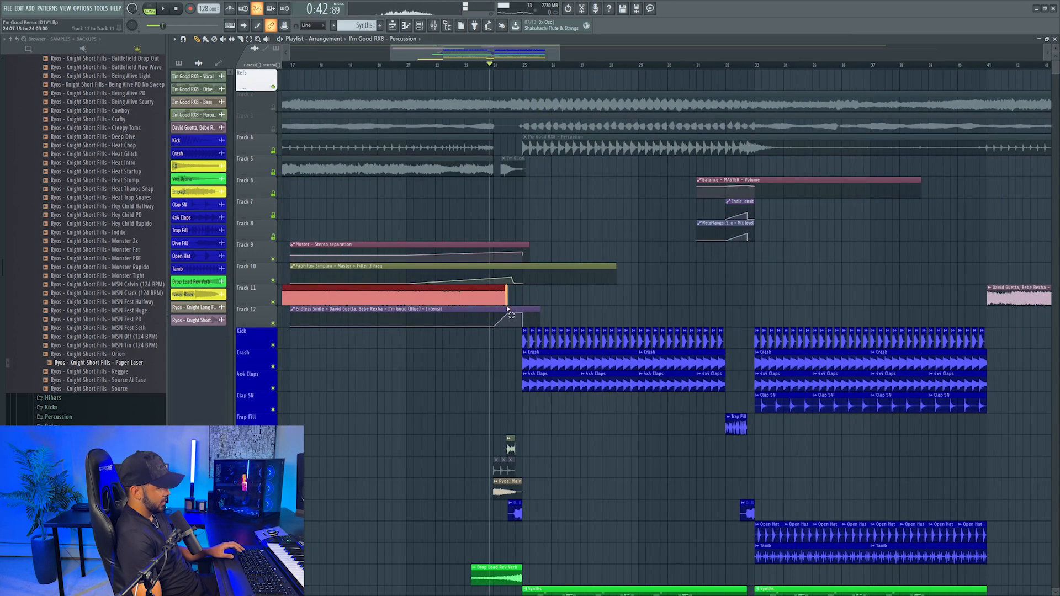
drag(479, 437, 505, 453)
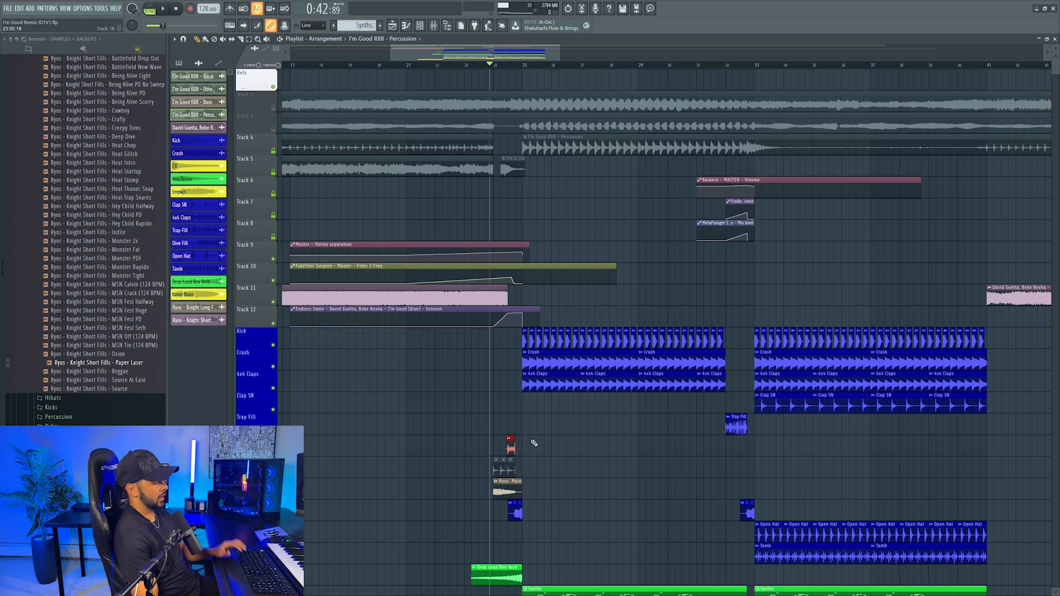
scroll(534, 443, down, 5)
right_click(258, 350)
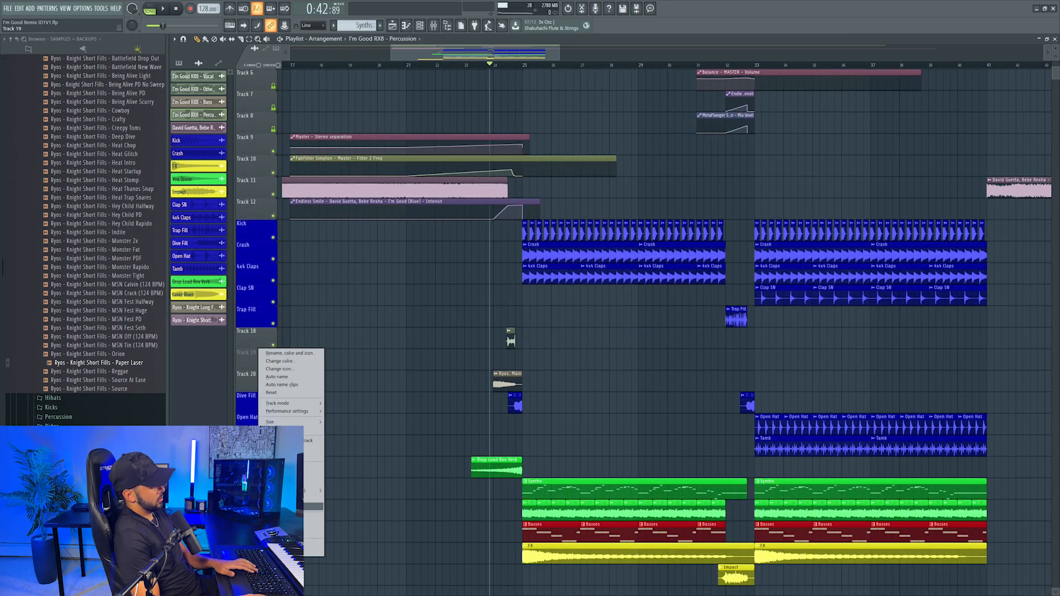
click(295, 533)
scroll(514, 186, down, 1)
scroll(503, 66, down, 3)
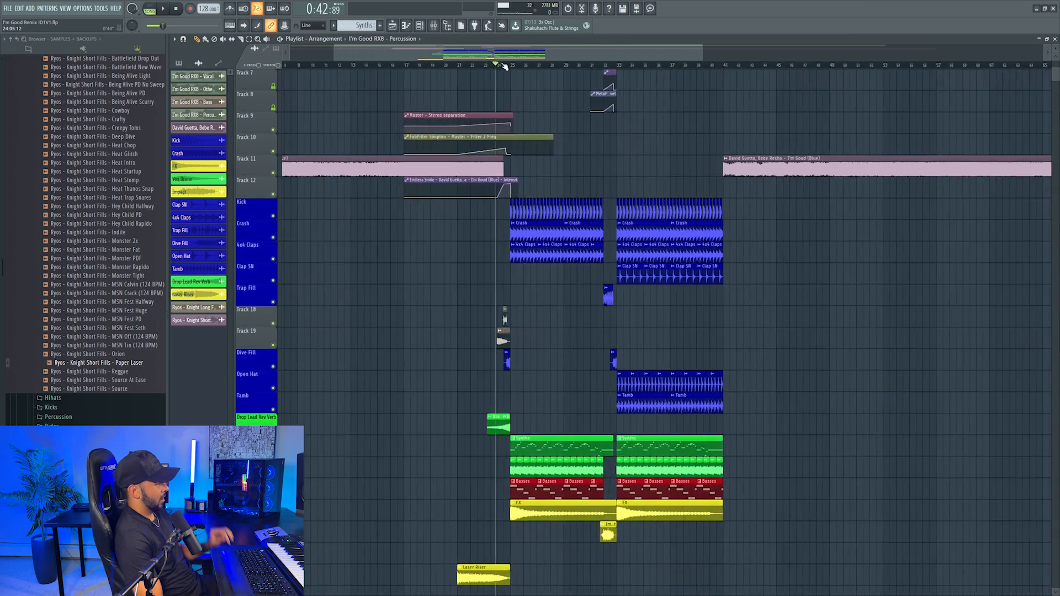
scroll(514, 213, down, 5)
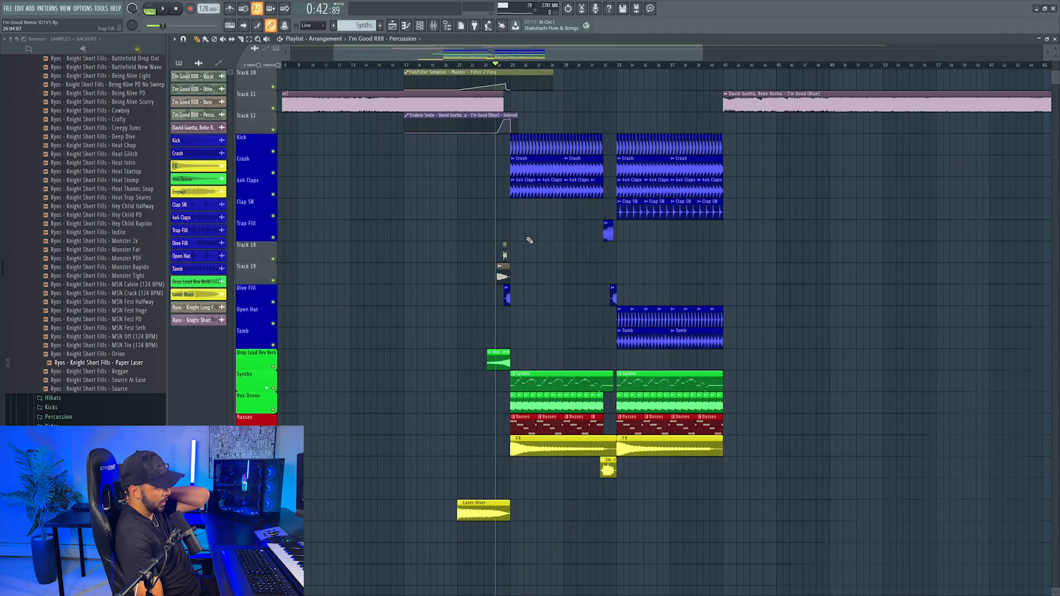
scroll(533, 237, up, 7)
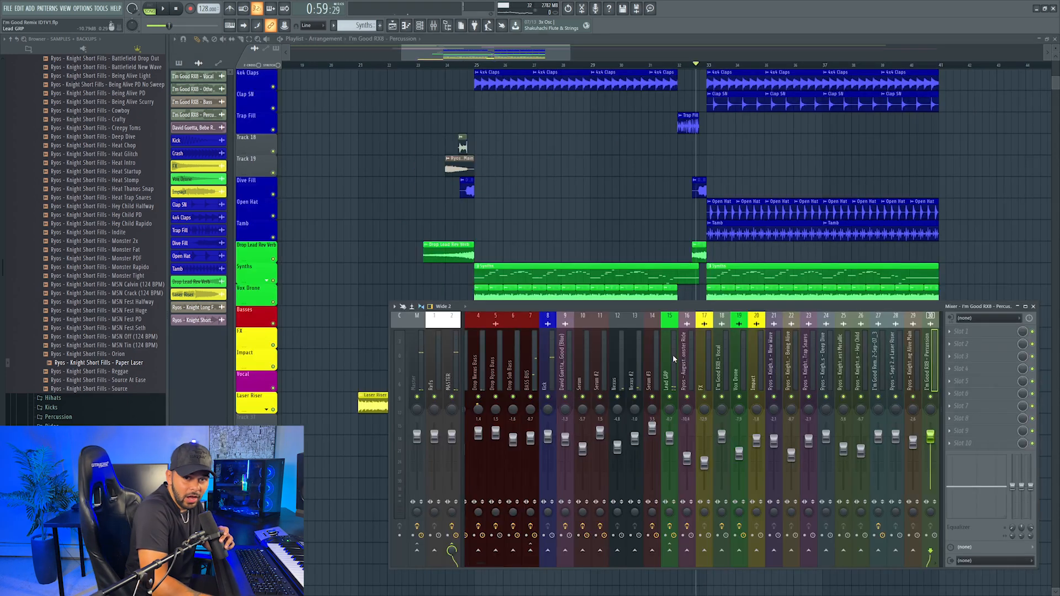
- Compare the Lead GRP and fill mixer tracks, and add a reverb to the first effect slot of the I'm Good Remix ID1V1 track
click(673, 354)
scroll(733, 338, right, 12)
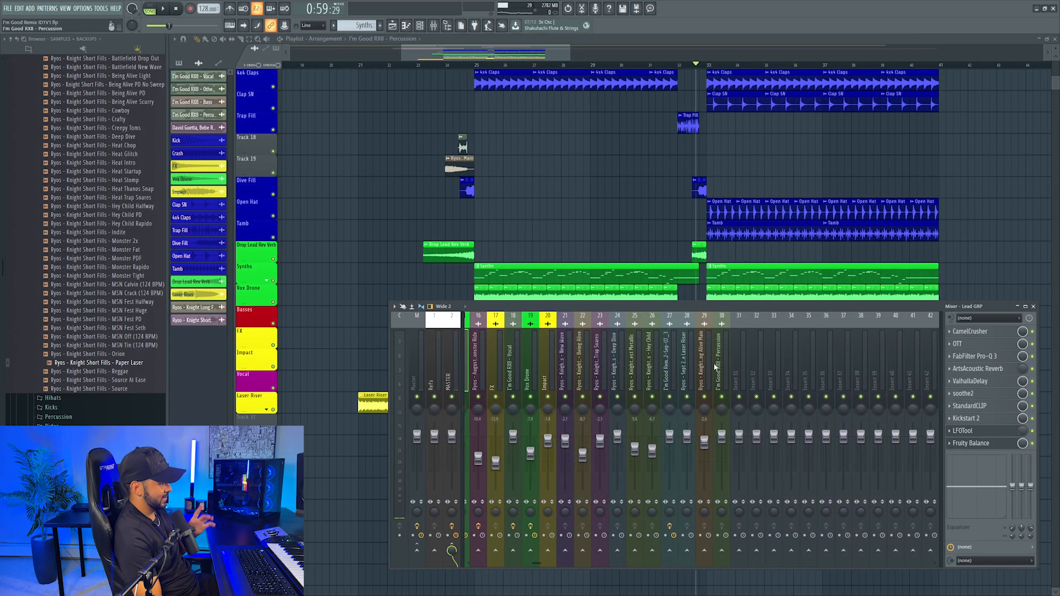
click(670, 363)
click(686, 362)
scroll(667, 363, left, 3)
click(721, 363)
click(949, 332)
click(967, 351)
key(Return)
click(985, 330)
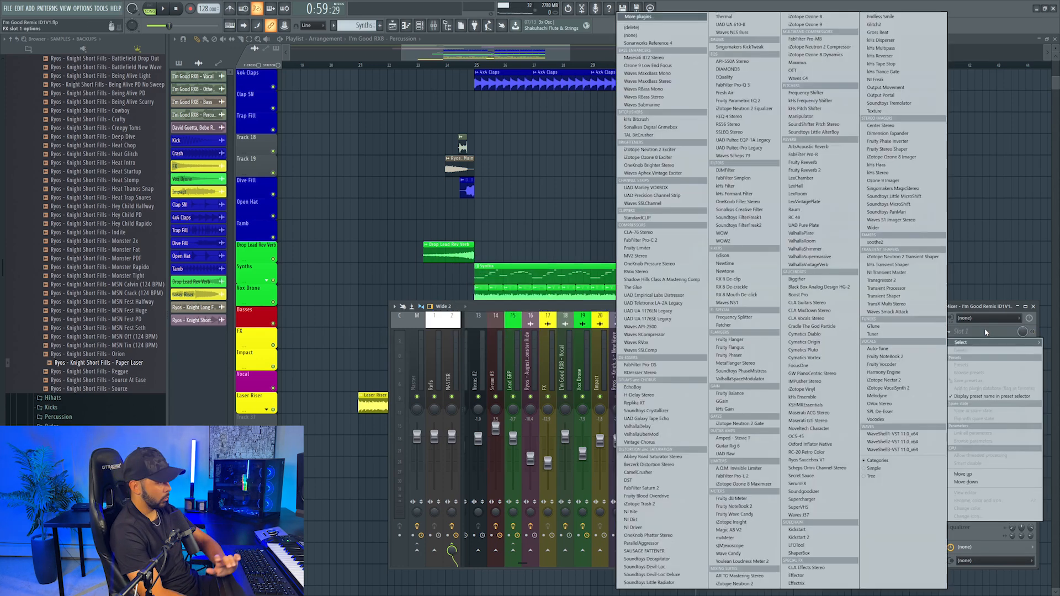
click(809, 213)
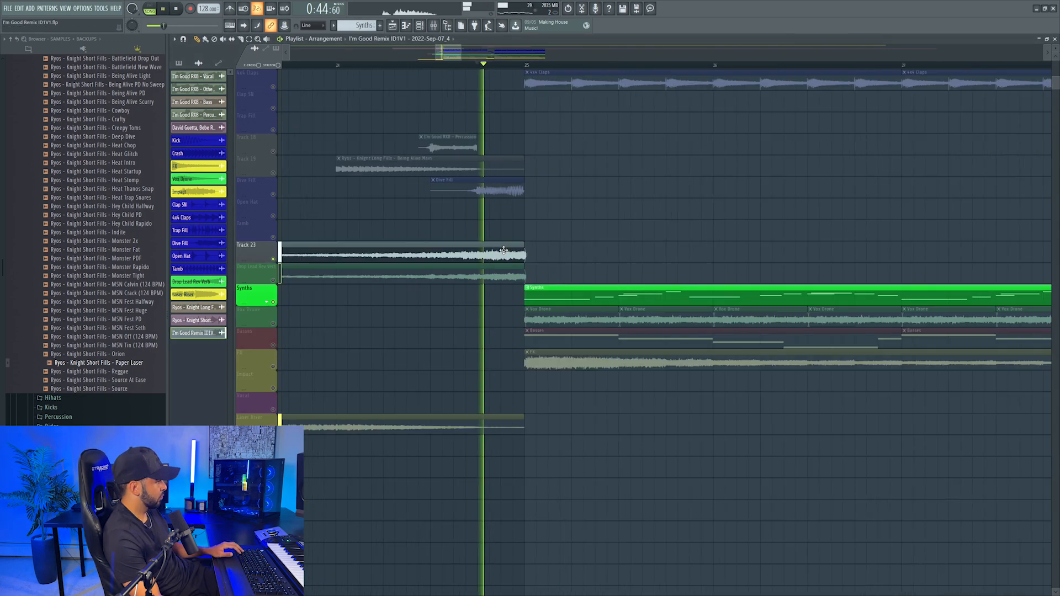
- In the Synths pattern's layer melody, raise the G5 note at the start of bar 3 to A#5 and play it
scroll(454, 68, down, 2)
key(F9)
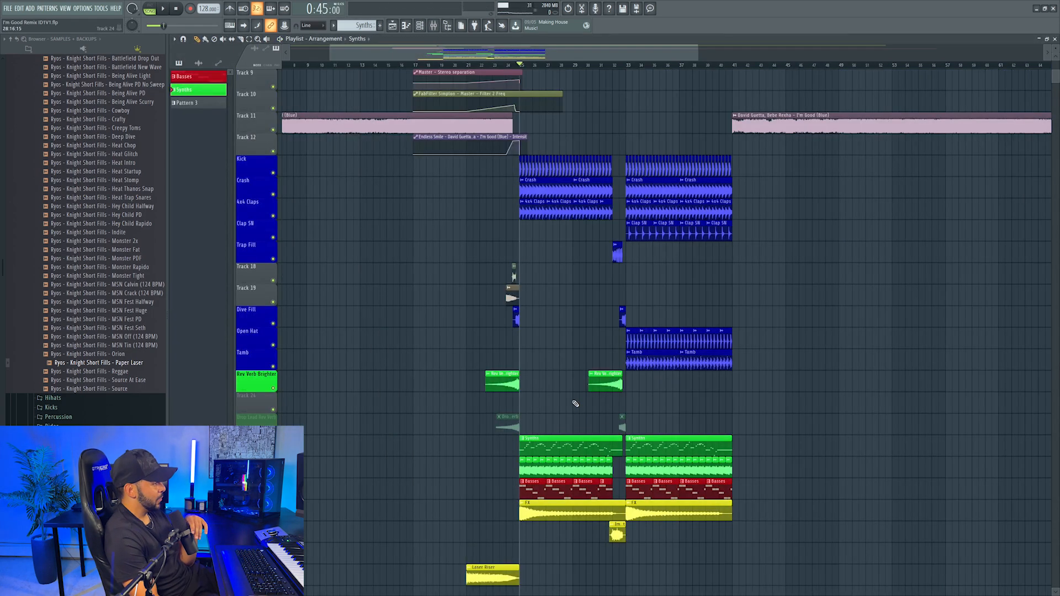
double_click(552, 449)
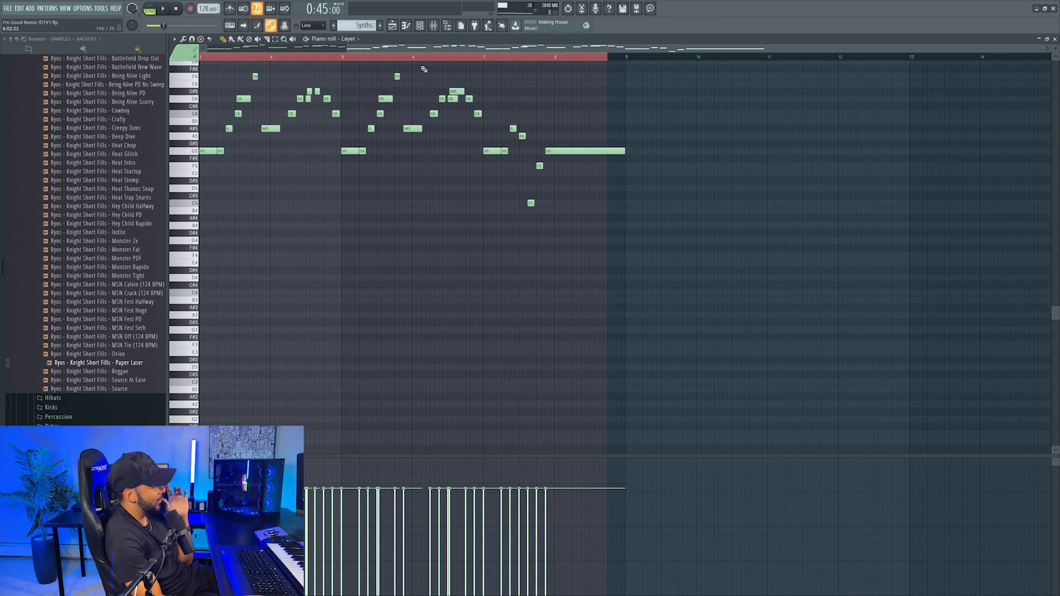
scroll(424, 69, down, 2)
scroll(425, 52, left, 2)
scroll(407, 144, up, 3)
drag(442, 50, 238, 55)
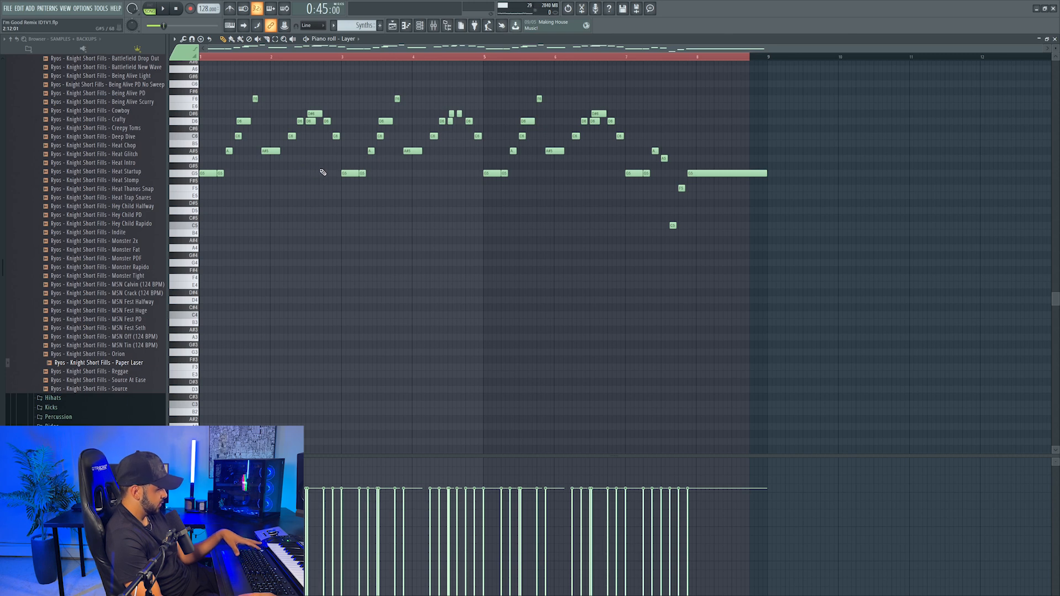
drag(345, 172, 344, 150)
key(space)
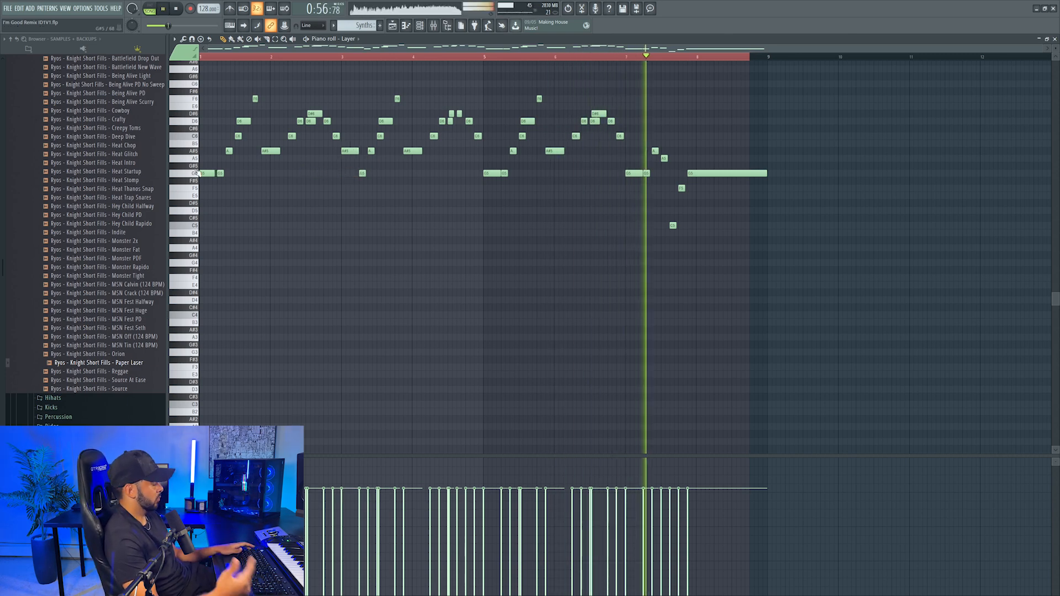
- Raise the G5 note at the start of bar 7 to A#5 and compare it by playing from late bar 6
key(space)
click(603, 58)
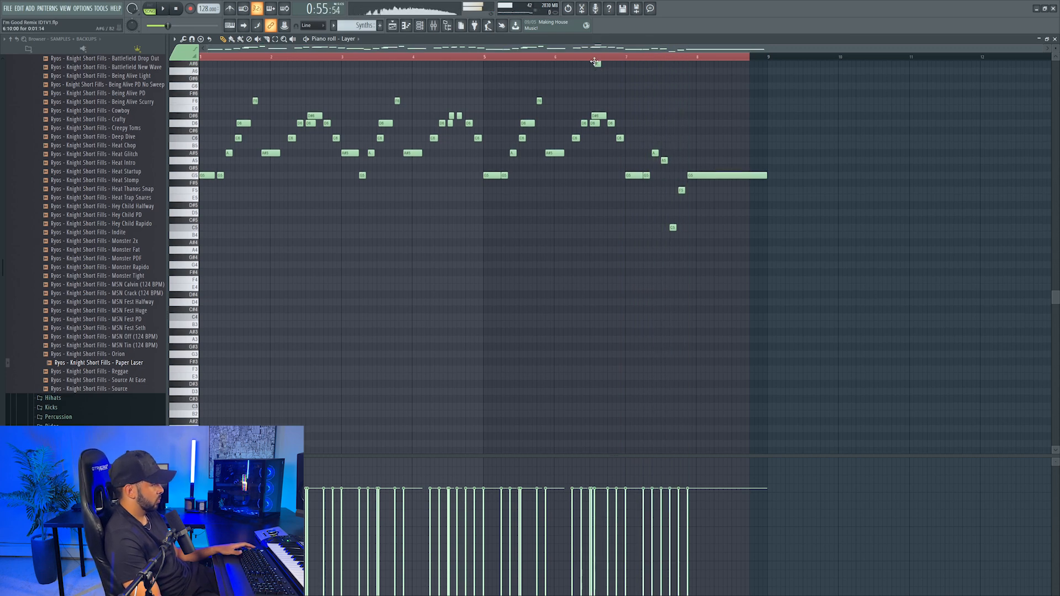
key(space)
drag(628, 173, 627, 155)
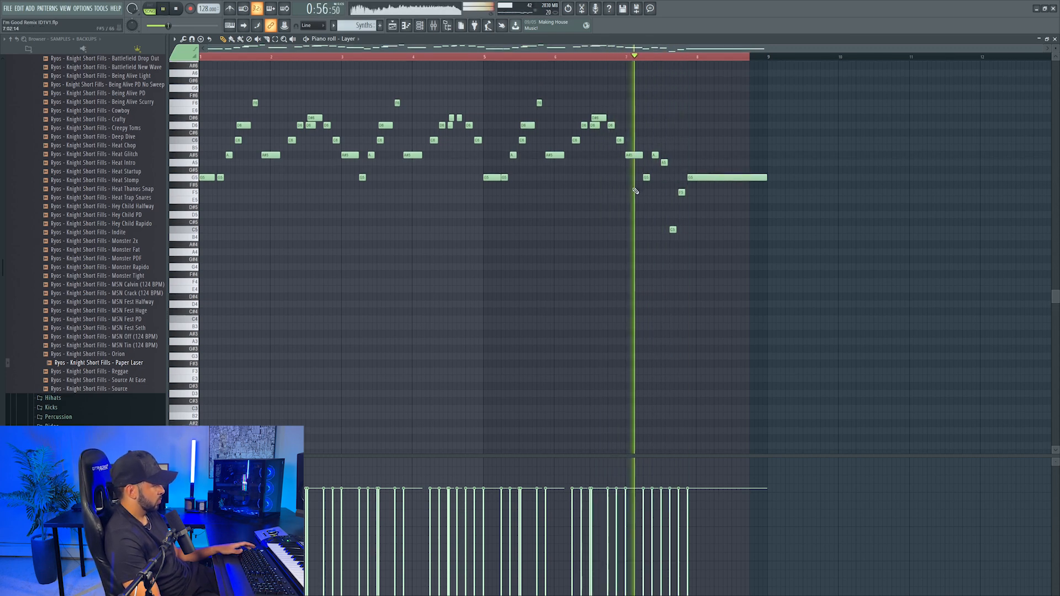
key(space)
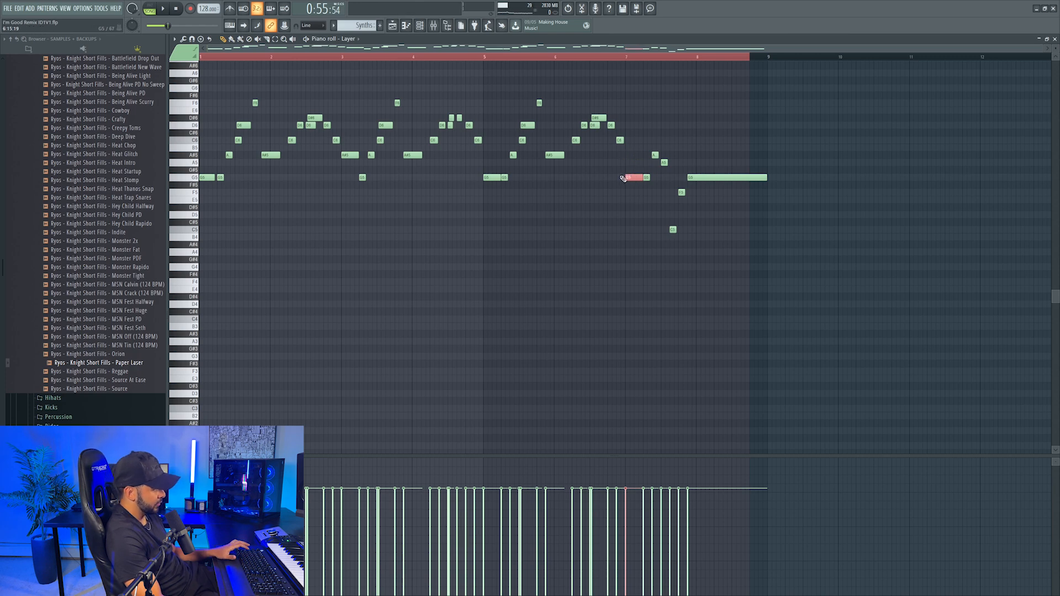
key(space)
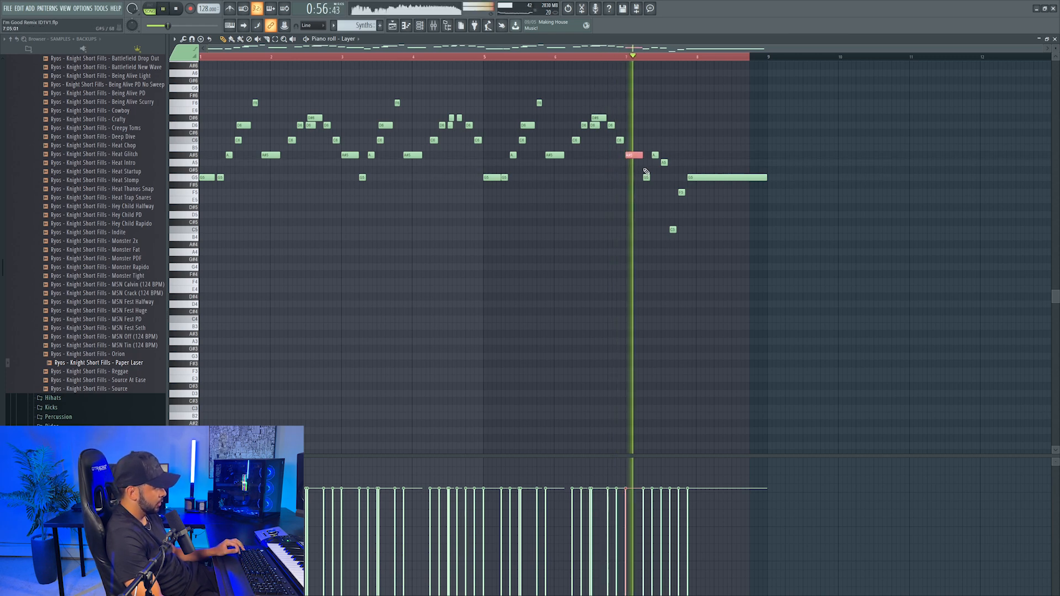
key(space)
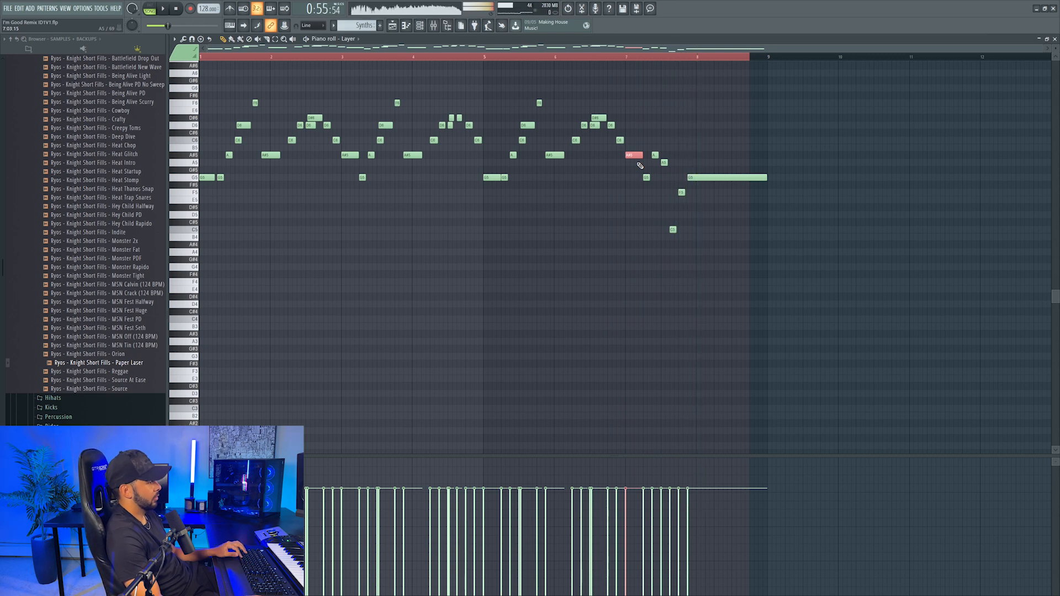
- Return to the arrangement and play the remix from around bar 17 through both drops to bar 41
key(F5)
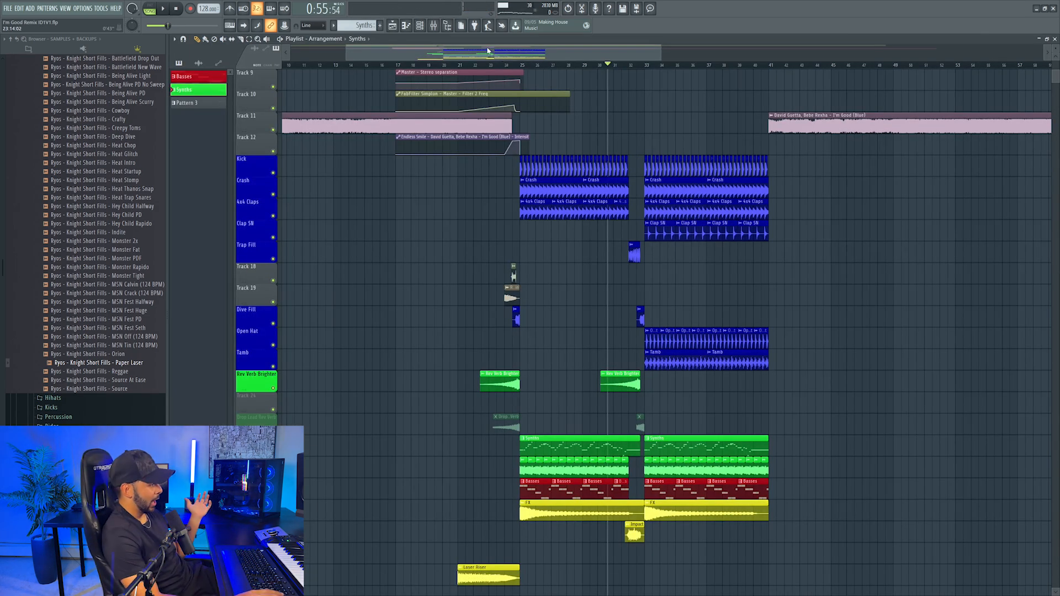
scroll(494, 72, down, 5)
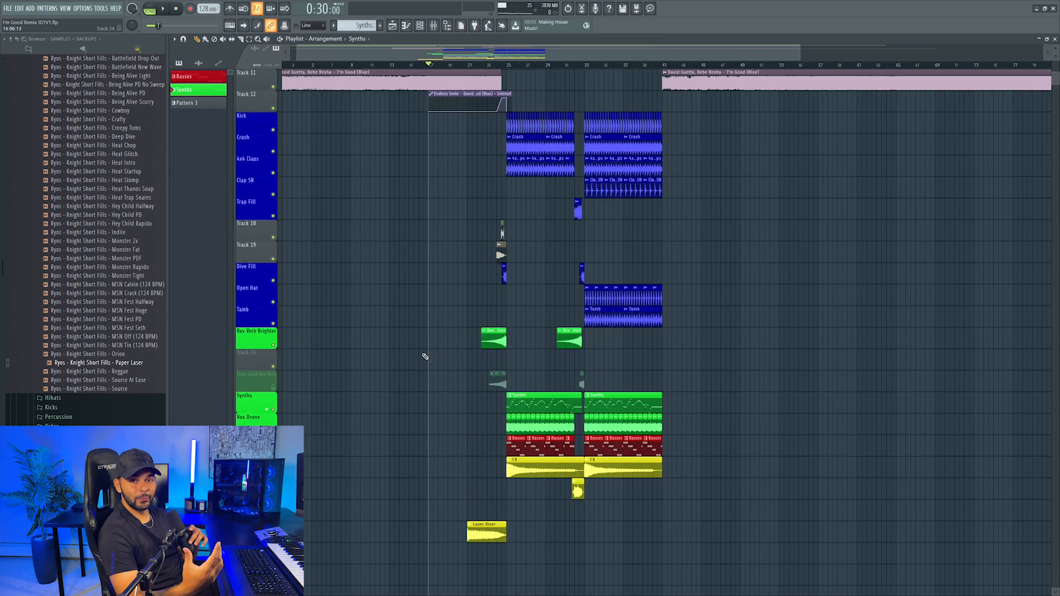
scroll(455, 142, up, 4)
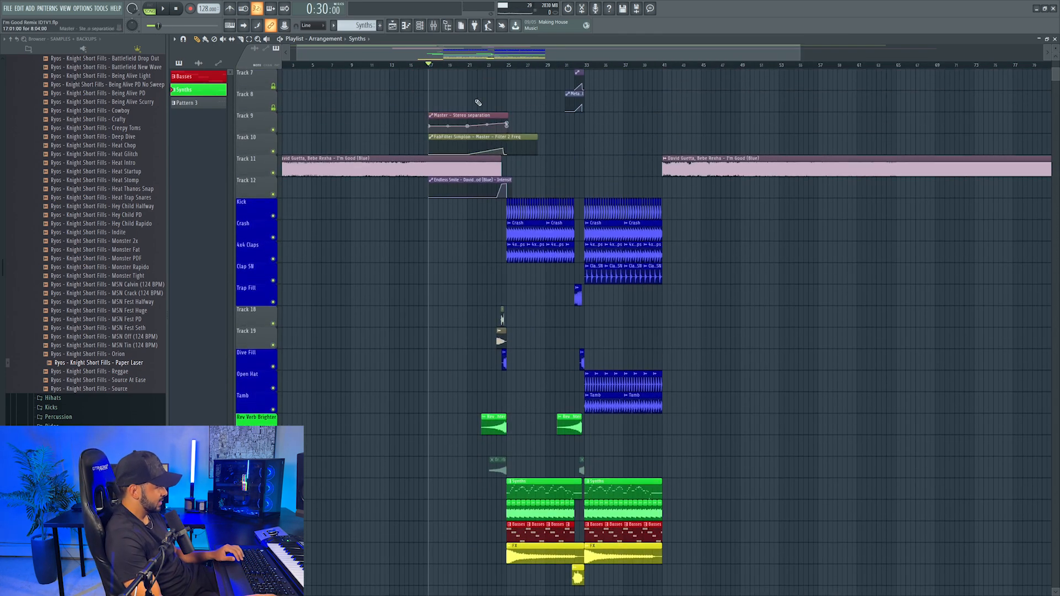
key(space)
scroll(474, 48, down, 3)
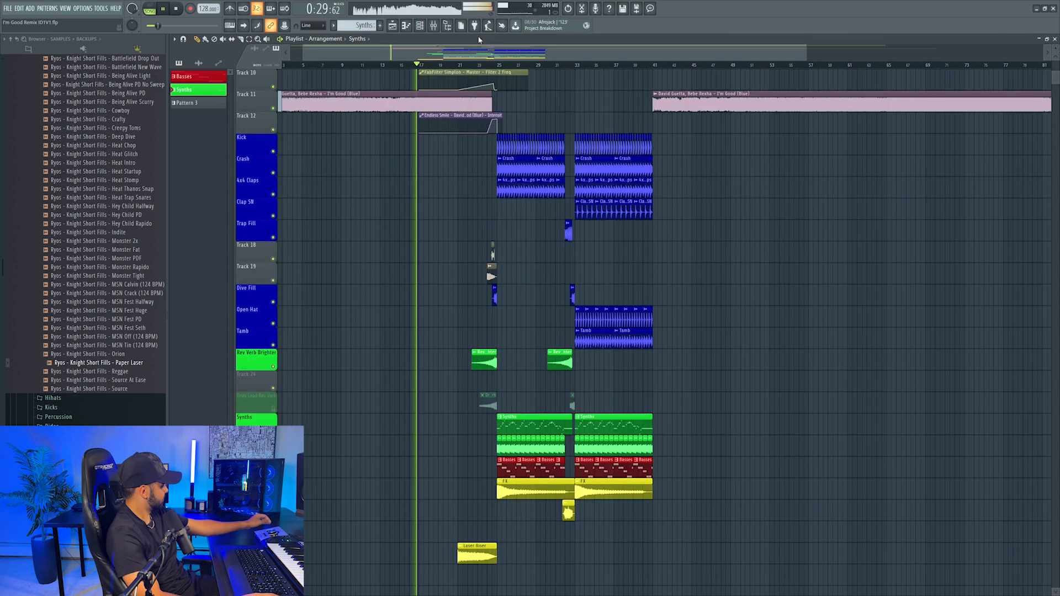
drag(480, 50, 483, 50)
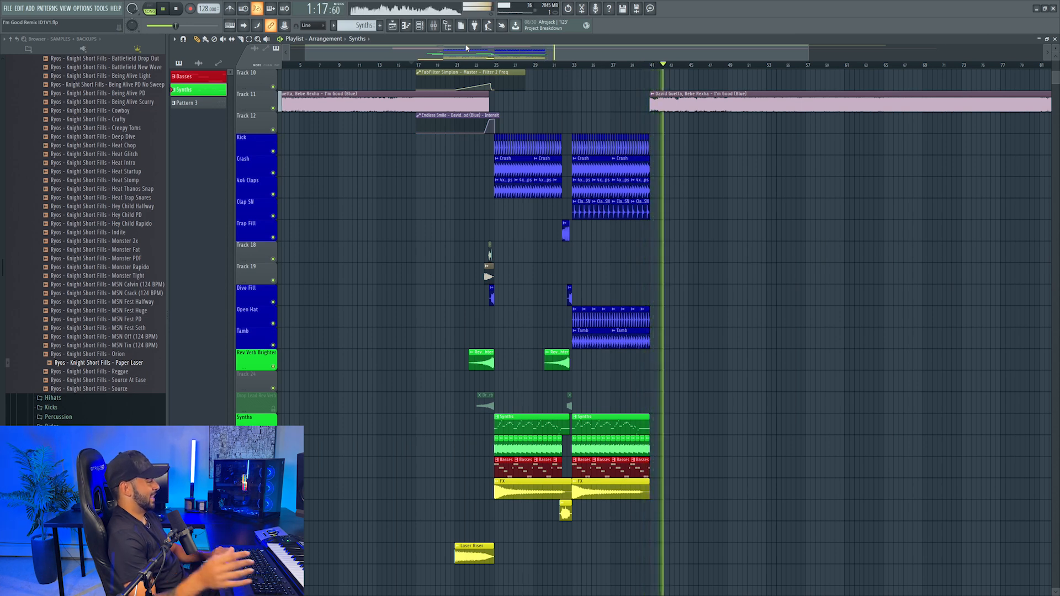
key(space)
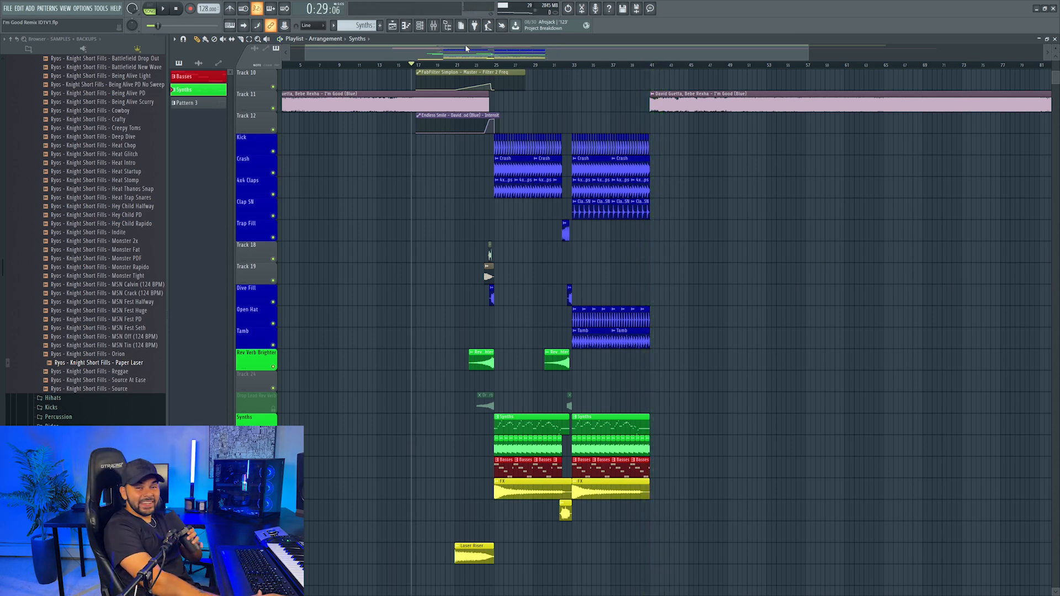